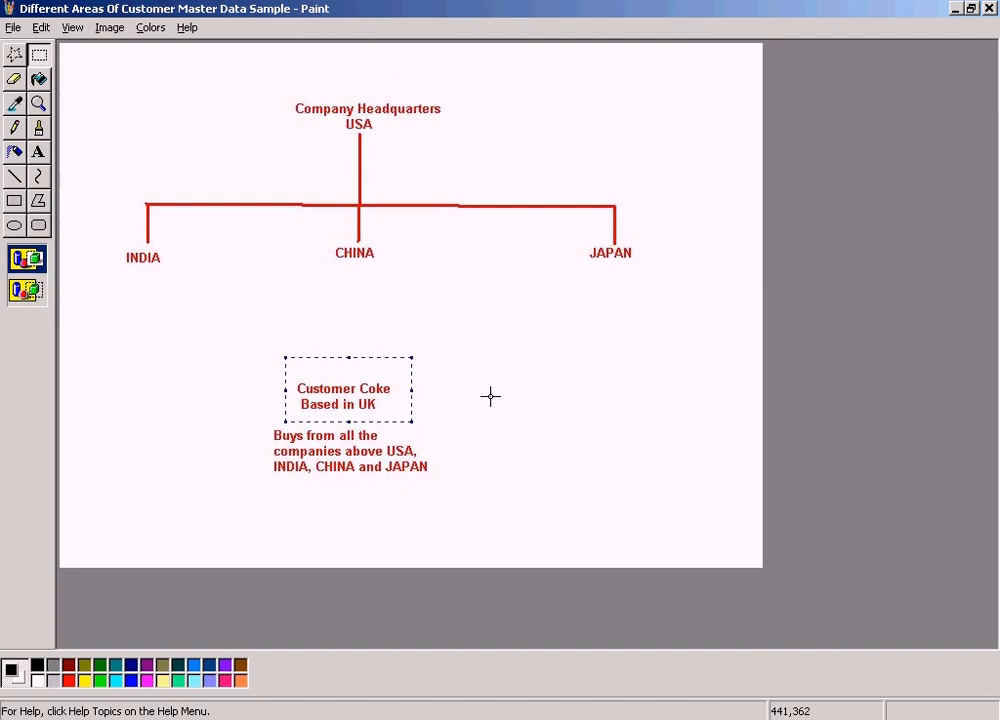
Examine the company hierarchy by marking the USA headquarters and its INDIA, CHINA and JAPAN branches in turn.
{"action": "left_click_drag", "start_coordinate": [118, 229], "coordinate": [180, 282]}
{"action": "left_click_drag", "start_coordinate": [331, 234], "coordinate": [402, 281]}
{"action": "left_click_drag", "start_coordinate": [573, 239], "coordinate": [665, 277]}
{"action": "left_click_drag", "start_coordinate": [286, 87], "coordinate": [460, 140]}
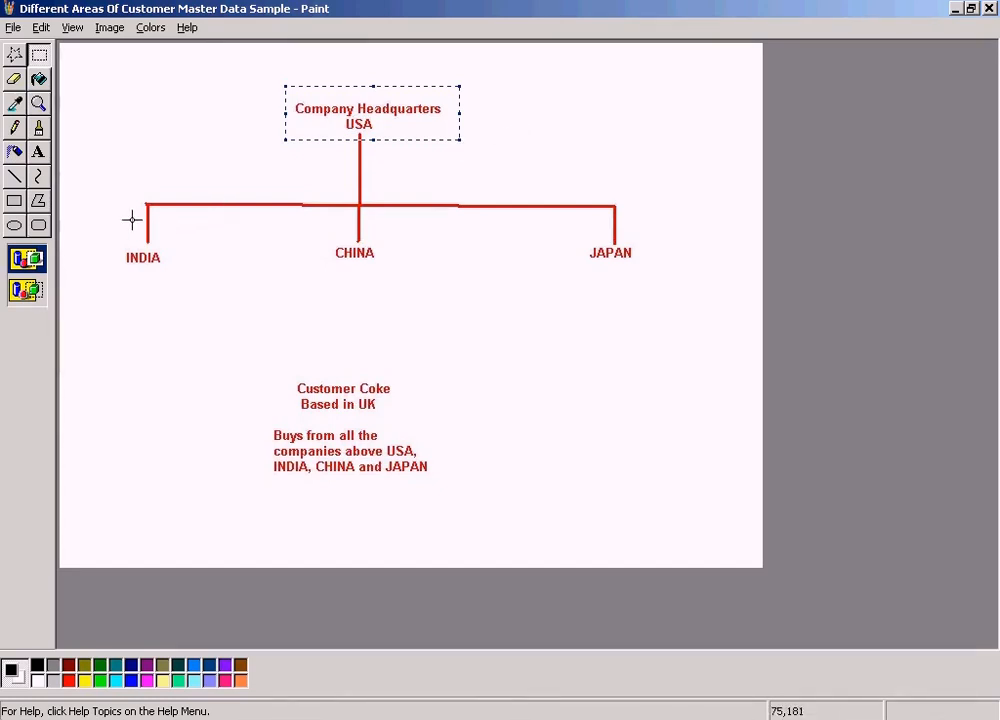
{"action": "left_click_drag", "start_coordinate": [103, 208], "coordinate": [191, 287]}
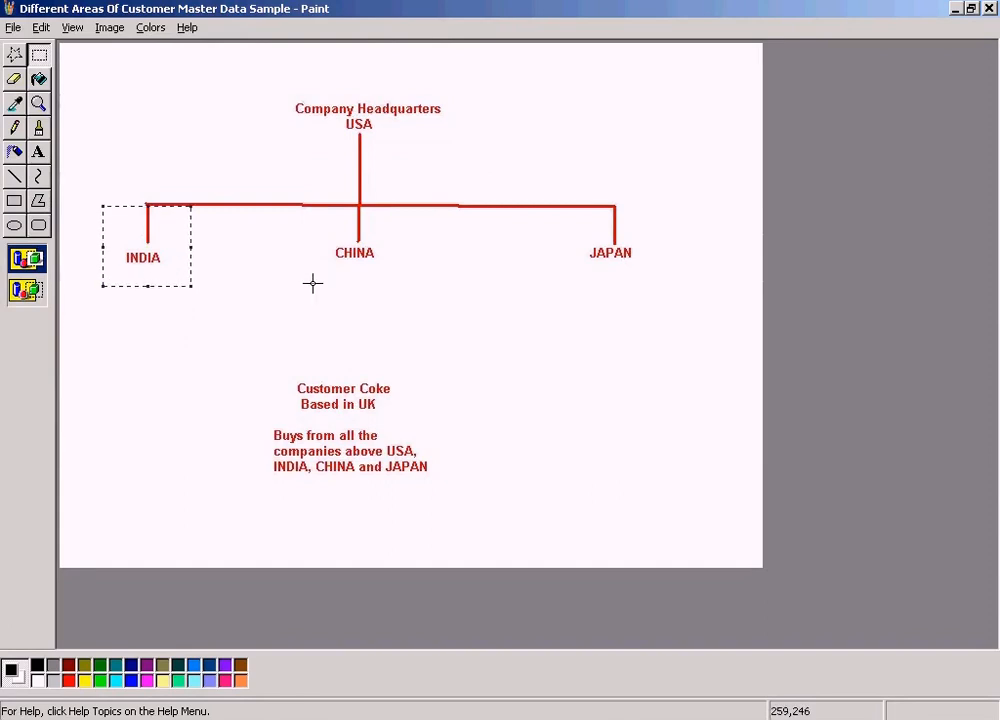
{"action": "left_click_drag", "start_coordinate": [312, 225], "coordinate": [406, 281]}
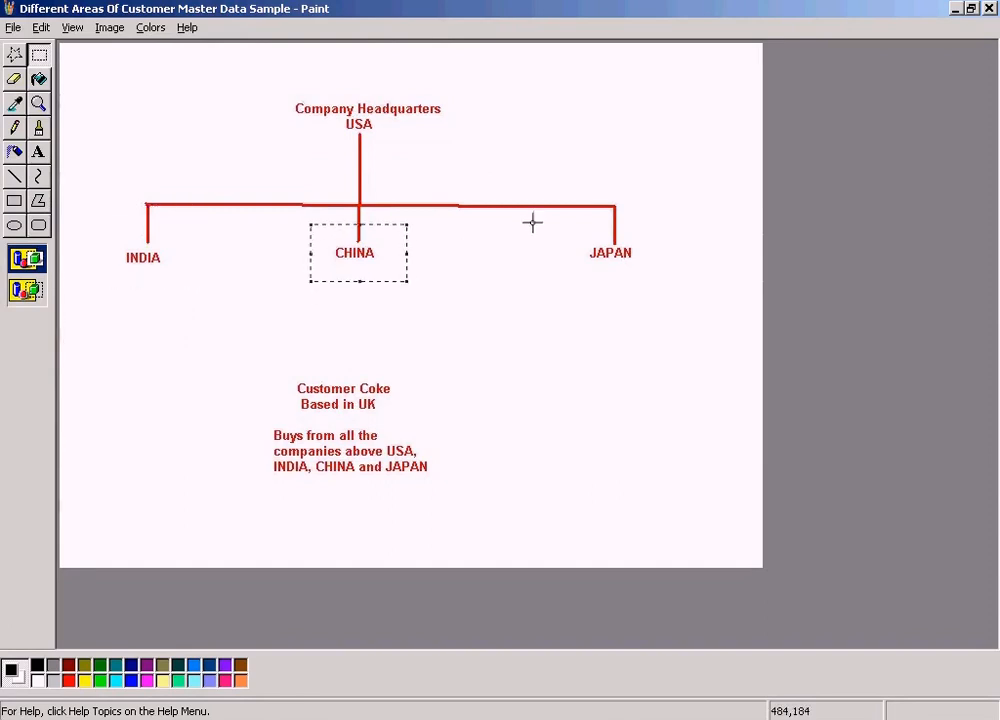
{"action": "left_click_drag", "start_coordinate": [549, 228], "coordinate": [682, 281]}
{"action": "left_click", "coordinate": [492, 273]}
Examine the Customer Coke note and the INDIA branch it buys from, marking each in turn.
{"action": "left_click_drag", "start_coordinate": [296, 370], "coordinate": [415, 397]}
{"action": "left_click", "coordinate": [445, 345]}
{"action": "left_click_drag", "start_coordinate": [285, 369], "coordinate": [395, 419]}
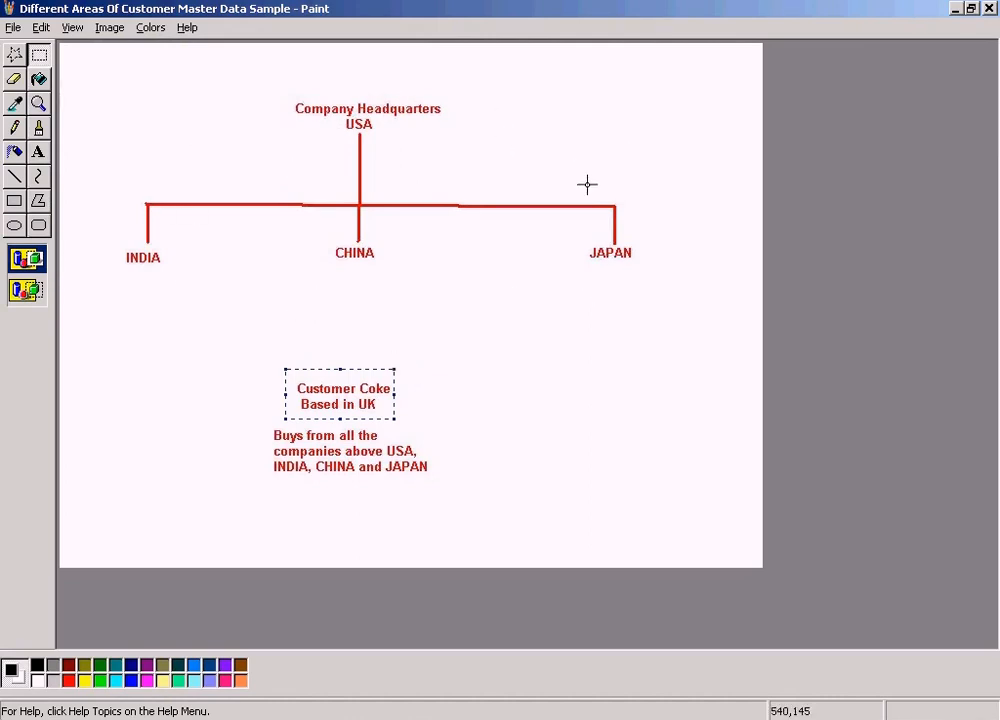
{"action": "left_click", "coordinate": [502, 328]}
{"action": "left_click_drag", "start_coordinate": [281, 366], "coordinate": [410, 415]}
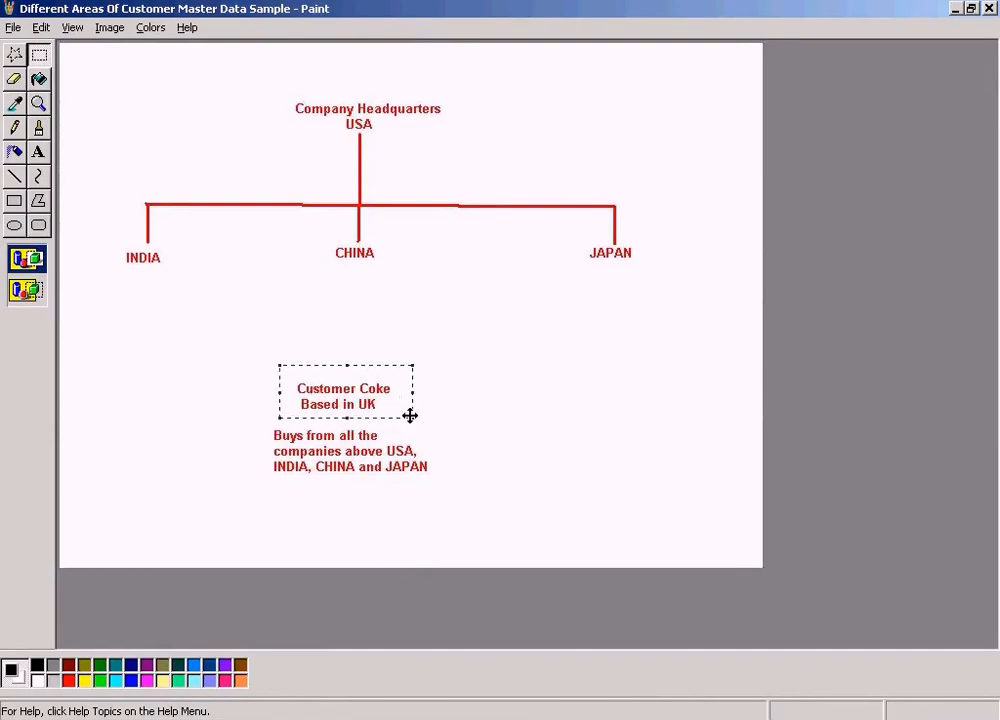
{"action": "left_click_drag", "start_coordinate": [121, 241], "coordinate": [164, 281]}
{"action": "left_click_drag", "start_coordinate": [288, 372], "coordinate": [410, 415]}
{"action": "left_click", "coordinate": [161, 289]}
{"action": "left_click_drag", "start_coordinate": [116, 237], "coordinate": [170, 286]}
{"action": "left_click", "coordinate": [182, 306]}
Add a blue one-line text label below INDIA reading "Customer Code :" followed by the branch's customer number.
{"action": "left_click", "coordinate": [38, 152]}
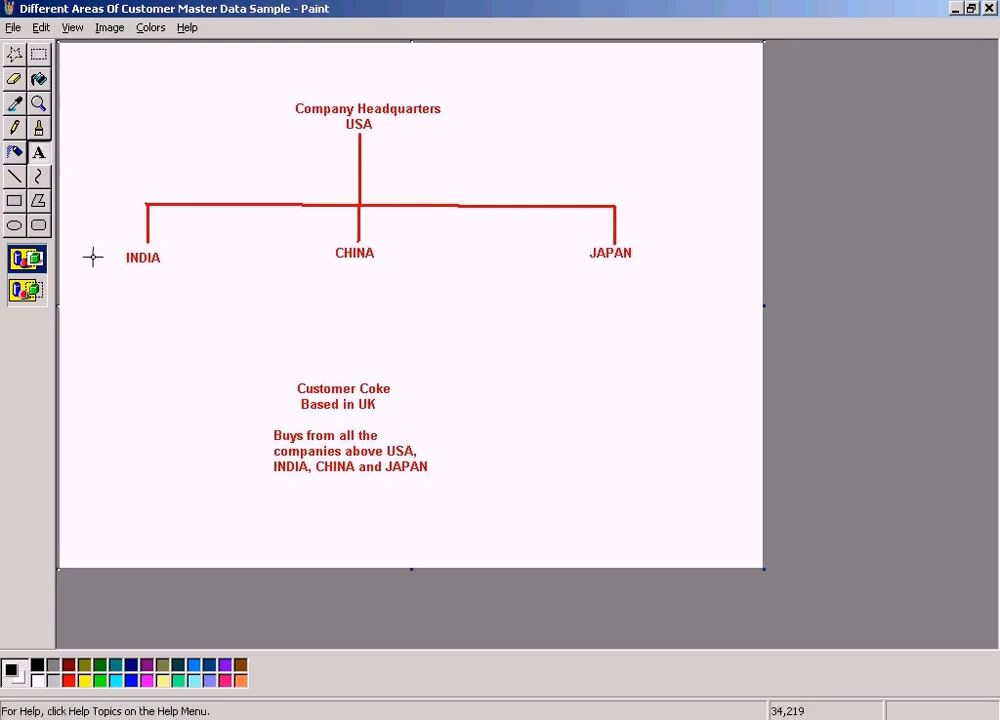
{"action": "left_click_drag", "start_coordinate": [103, 286], "coordinate": [204, 307]}
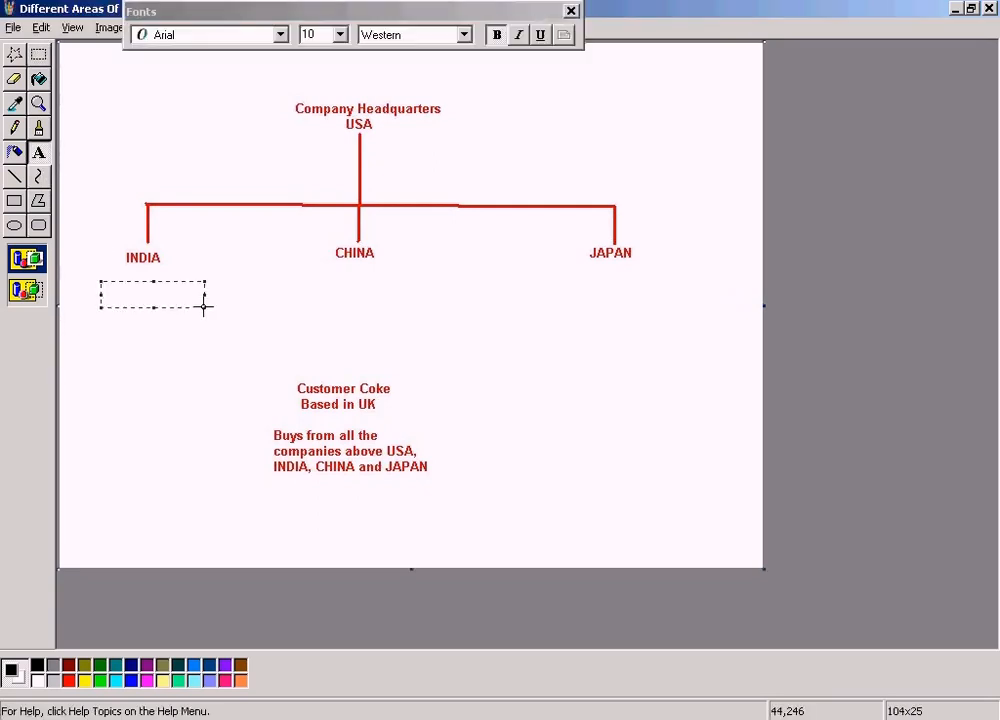
{"action": "type", "text": "001"}
{"action": "left_click", "coordinate": [131, 665]}
{"action": "type", "text": "00"}
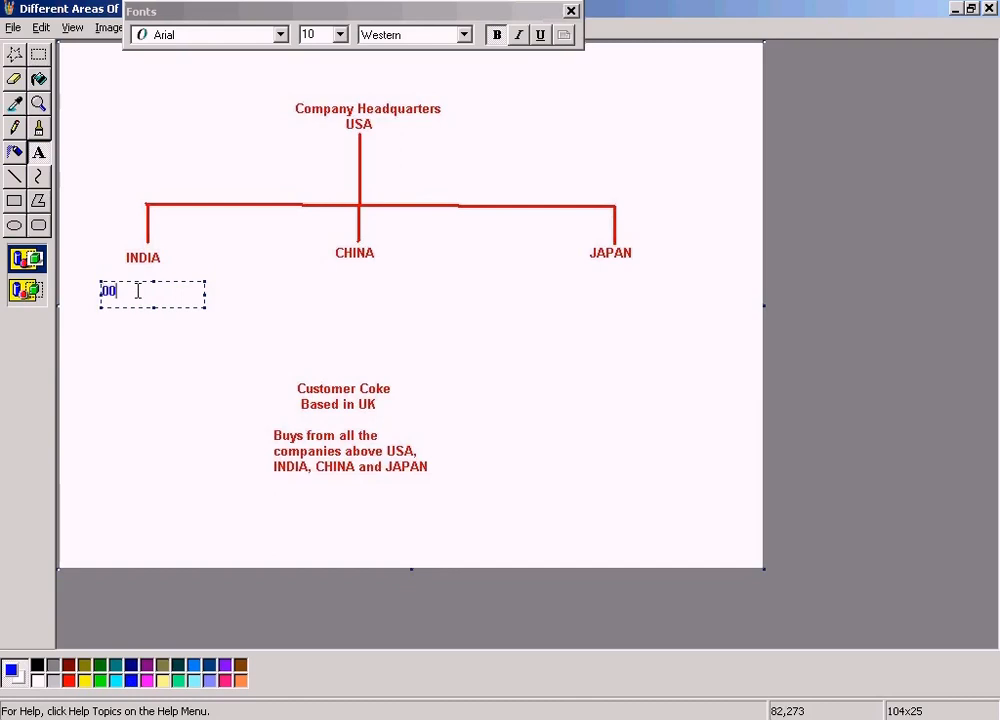
{"action": "type", "text": "Customer Code"}
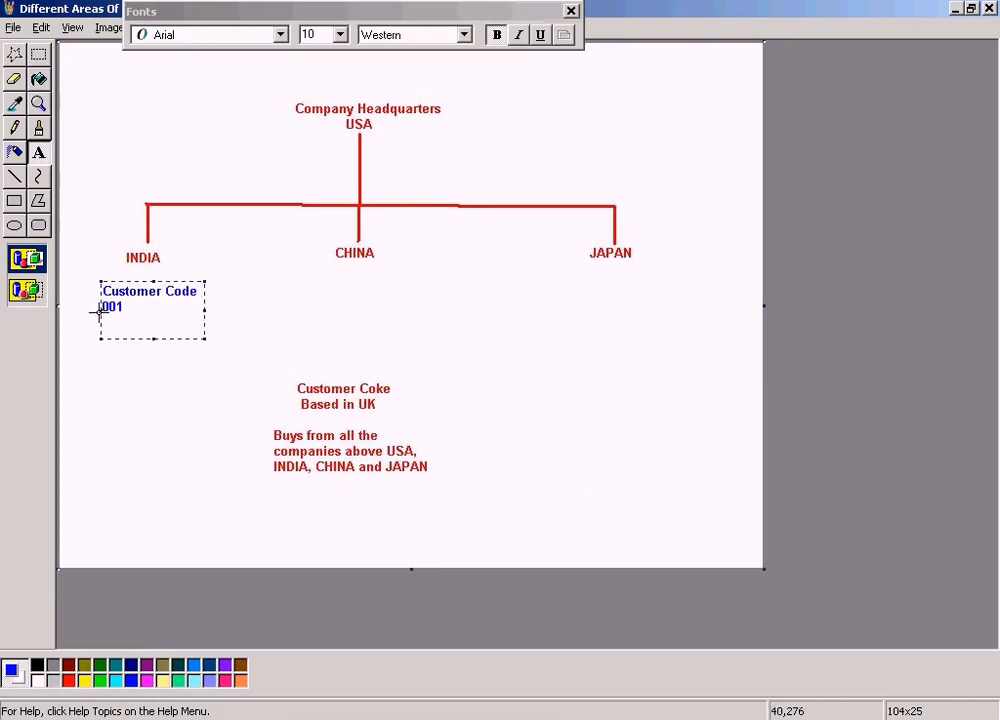
{"action": "left_click_drag", "start_coordinate": [100, 311], "coordinate": [83, 310]}
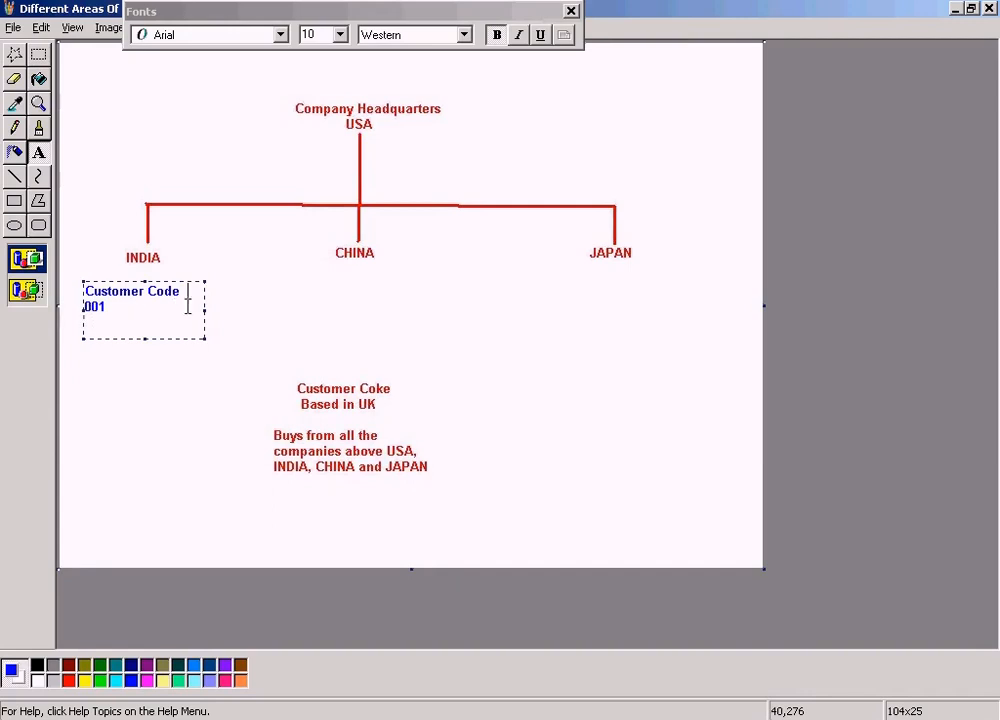
{"action": "left_click_drag", "start_coordinate": [203, 309], "coordinate": [231, 311]}
{"action": "key", "text": "BackSpace"}
{"action": "type", "text": ":"}
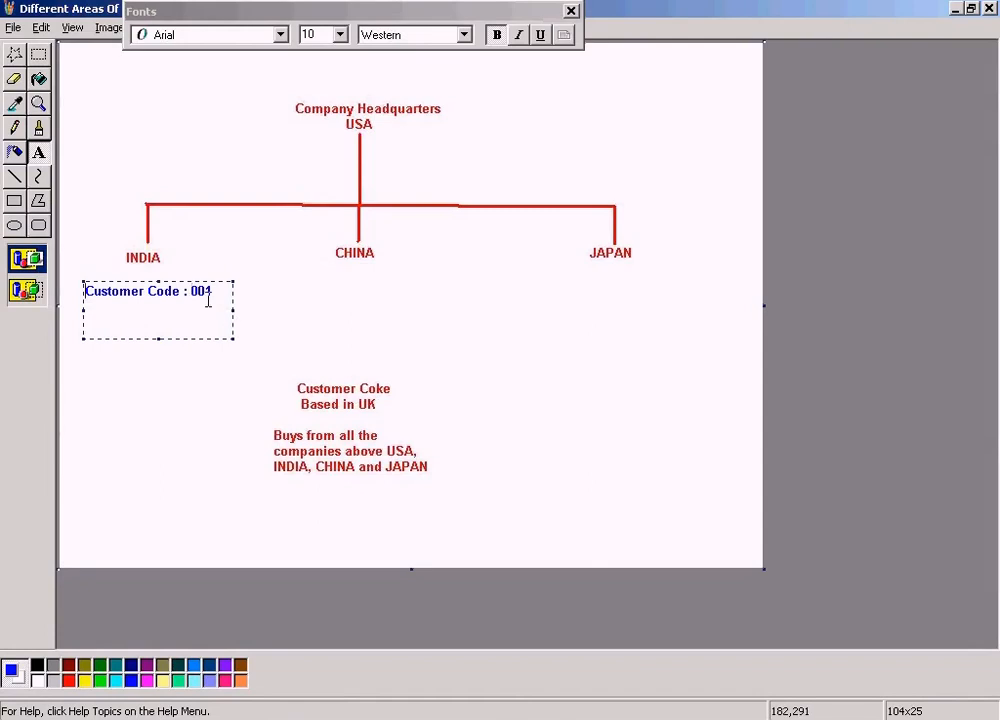
Copy the INDIA customer code text into a new text box below CHINA and change it to CHINA's own code.
{"action": "key", "text": "shift+End"}
{"action": "key", "text": "ctrl+c"}
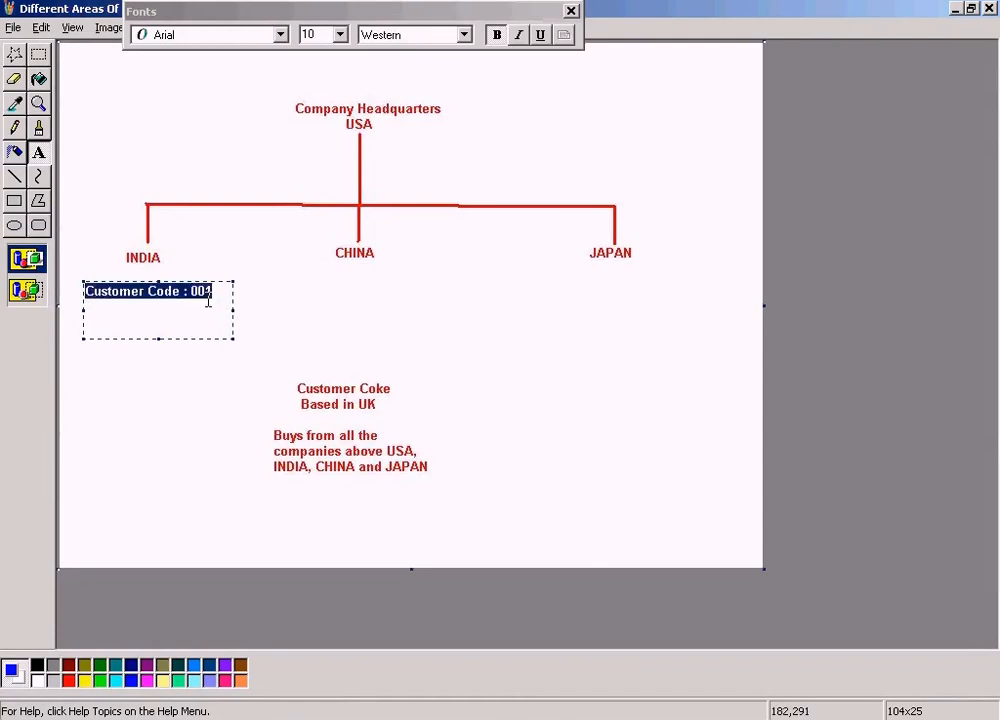
{"action": "left_click", "coordinate": [280, 298]}
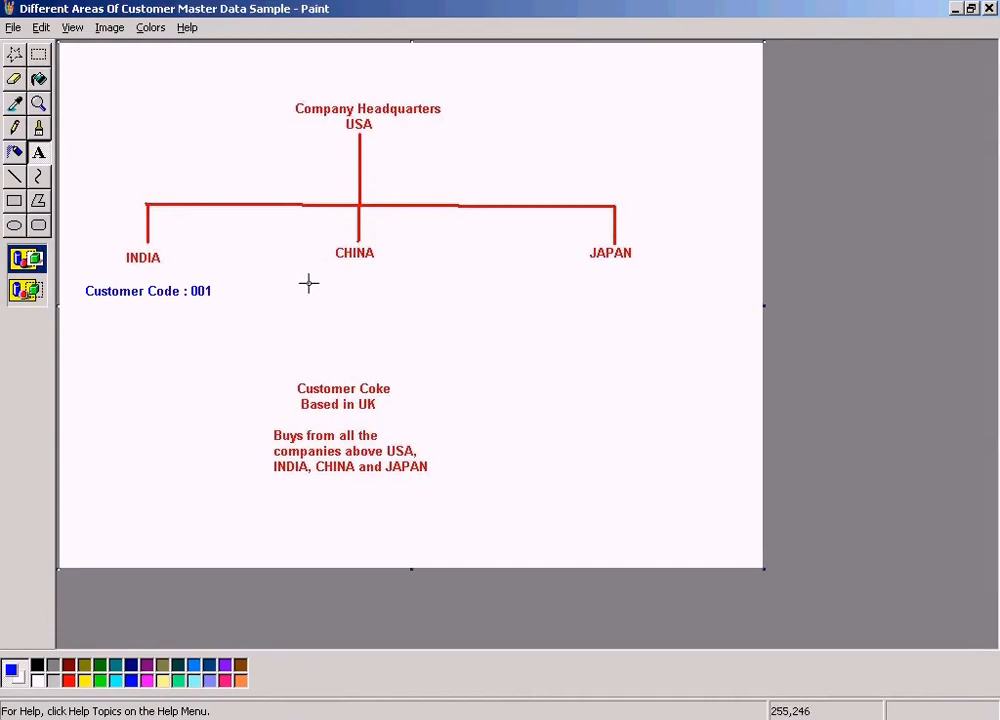
{"action": "left_click_drag", "start_coordinate": [297, 278], "coordinate": [481, 300]}
{"action": "key", "text": "ctrl+v"}
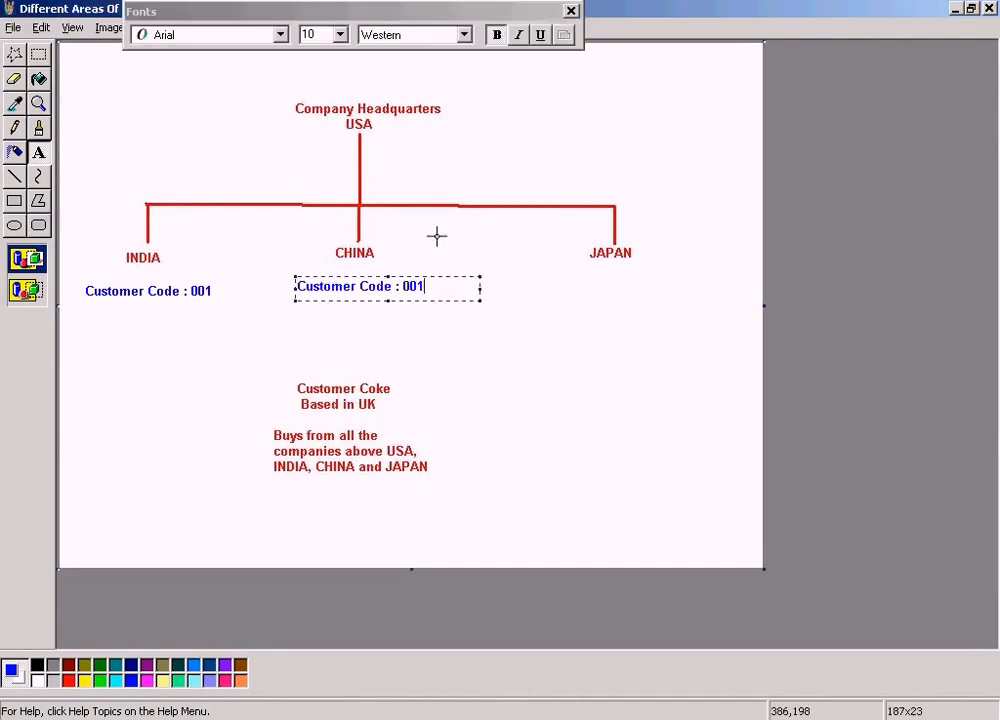
{"action": "type", "text": "2"}
Paste the customer code text into a new text box below JAPAN and change it to JAPAN's own code.
{"action": "left_click_drag", "start_coordinate": [571, 269], "coordinate": [705, 290]}
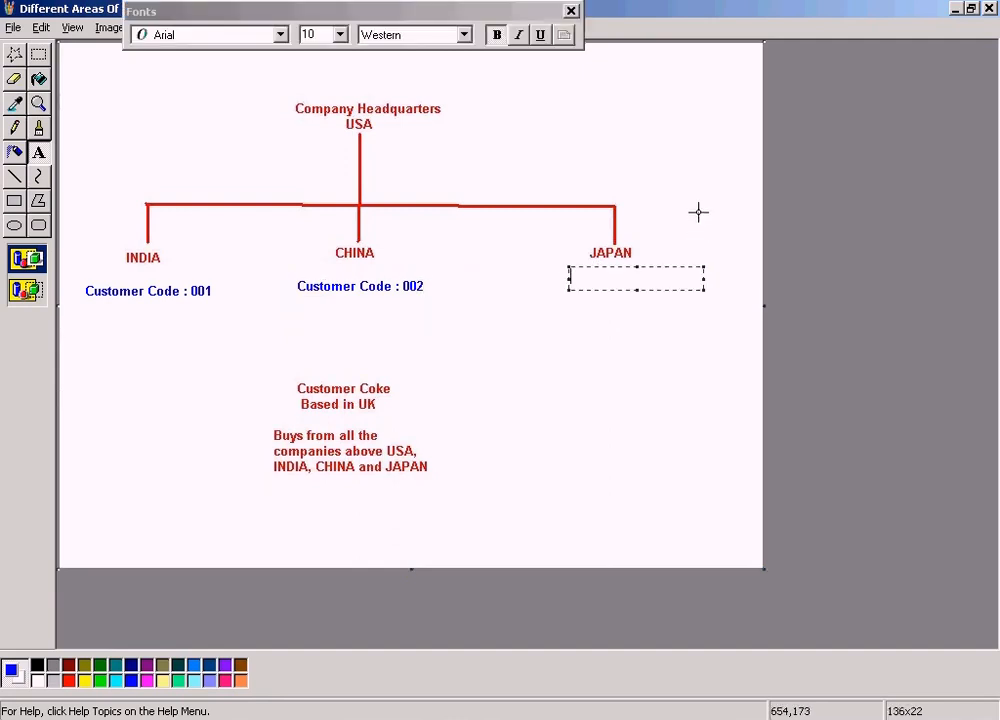
{"action": "key", "text": "ctrl+v"}
{"action": "key", "text": "BackSpace"}
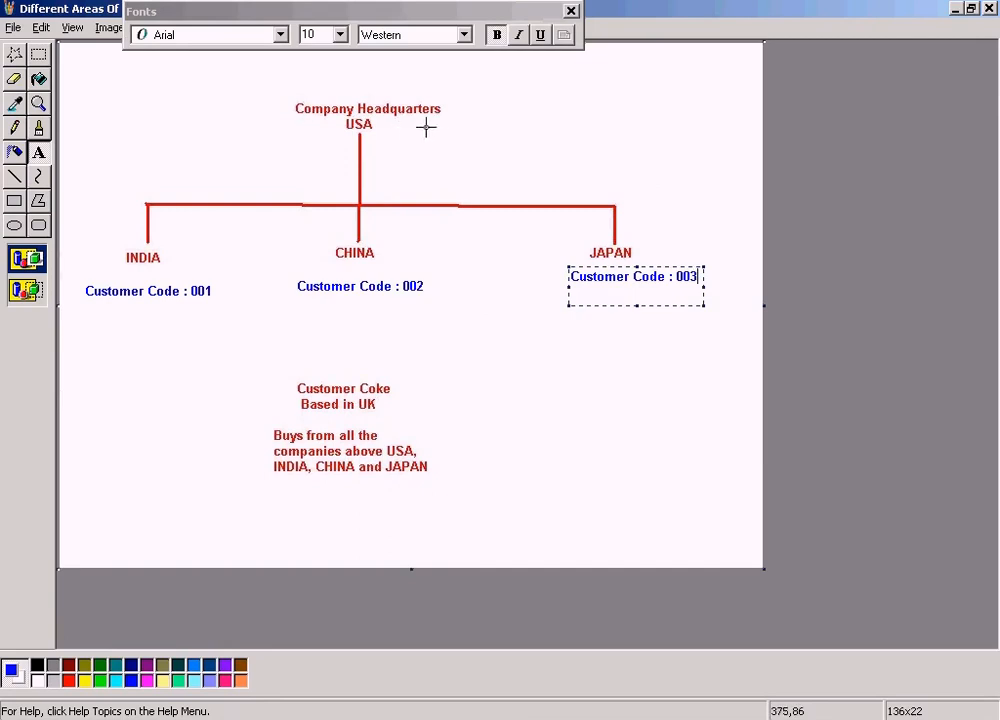
Paste the customer code text into a new text box beside the USA headquarters and change it to the headquarters' own code.
{"action": "left_click_drag", "start_coordinate": [420, 128], "coordinate": [633, 150]}
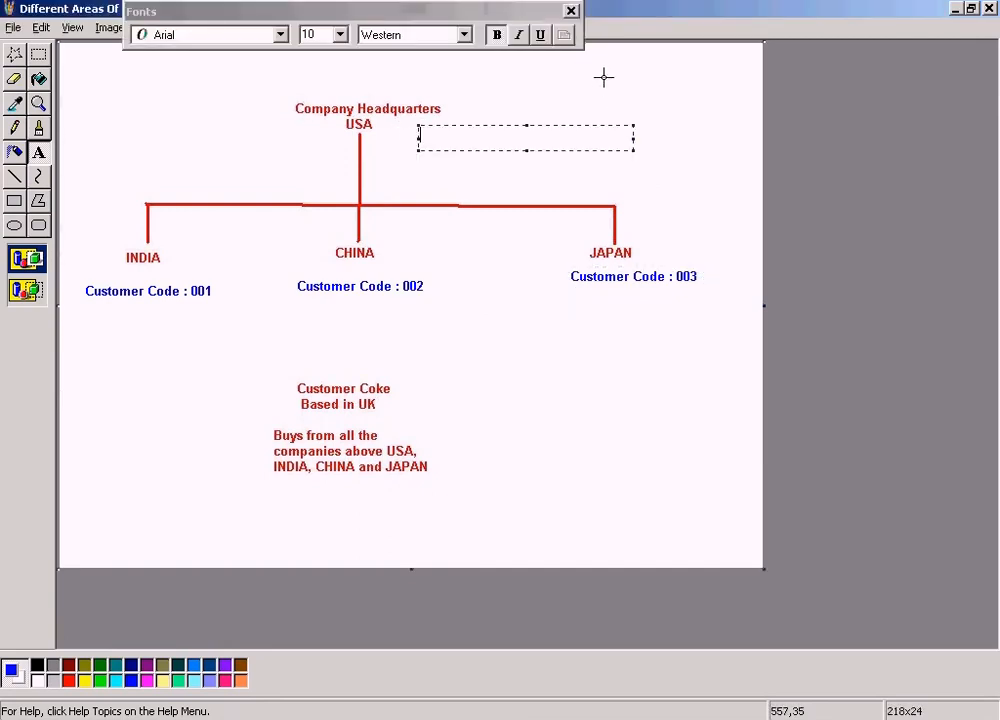
{"action": "key", "text": "ctrl+v"}
{"action": "key", "text": "BackSpace"}
{"action": "type", "text": "4"}
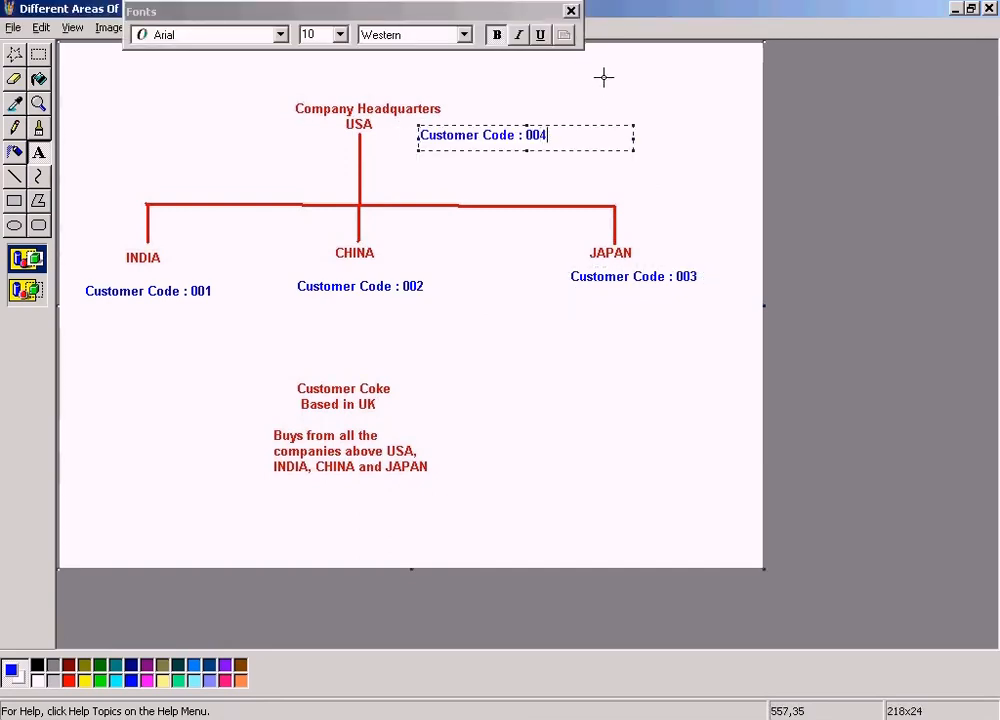
{"action": "left_click", "coordinate": [704, 141]}
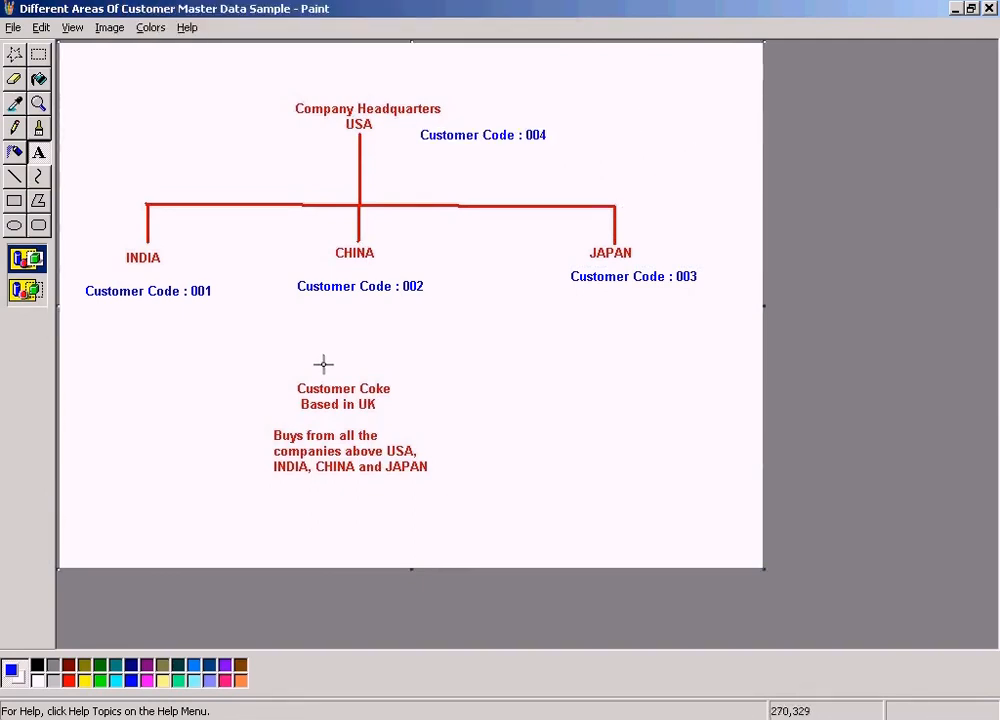
Cut the whole Customer Coke note, paste it back and place it lower in the drawing, below its original position.
{"action": "left_click_drag", "start_coordinate": [276, 370], "coordinate": [410, 416]}
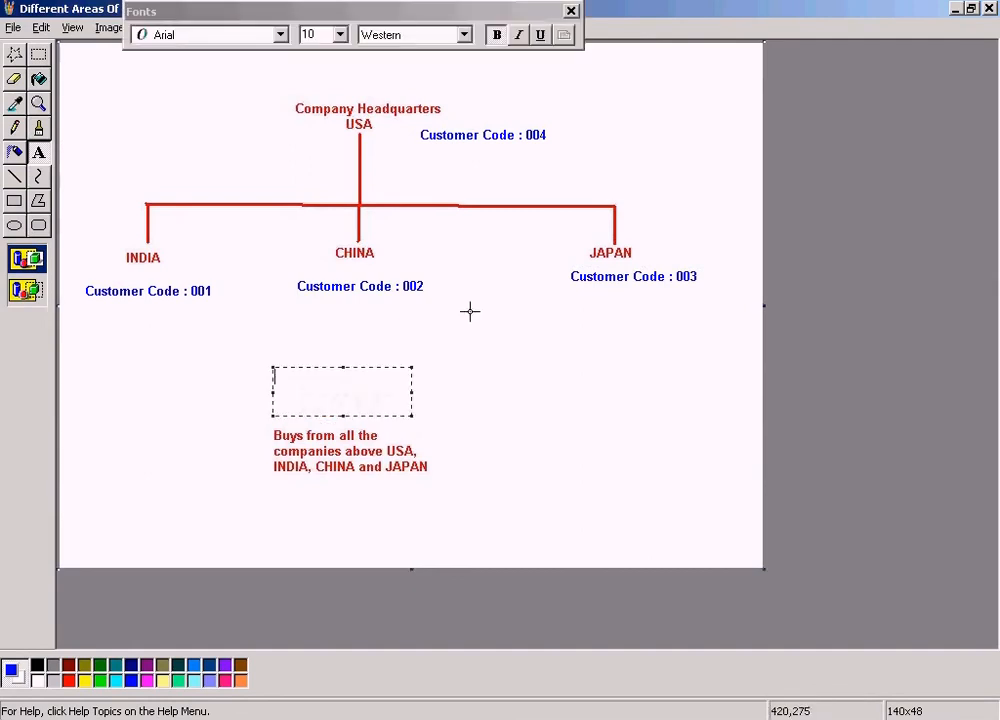
{"action": "left_click", "coordinate": [533, 152]}
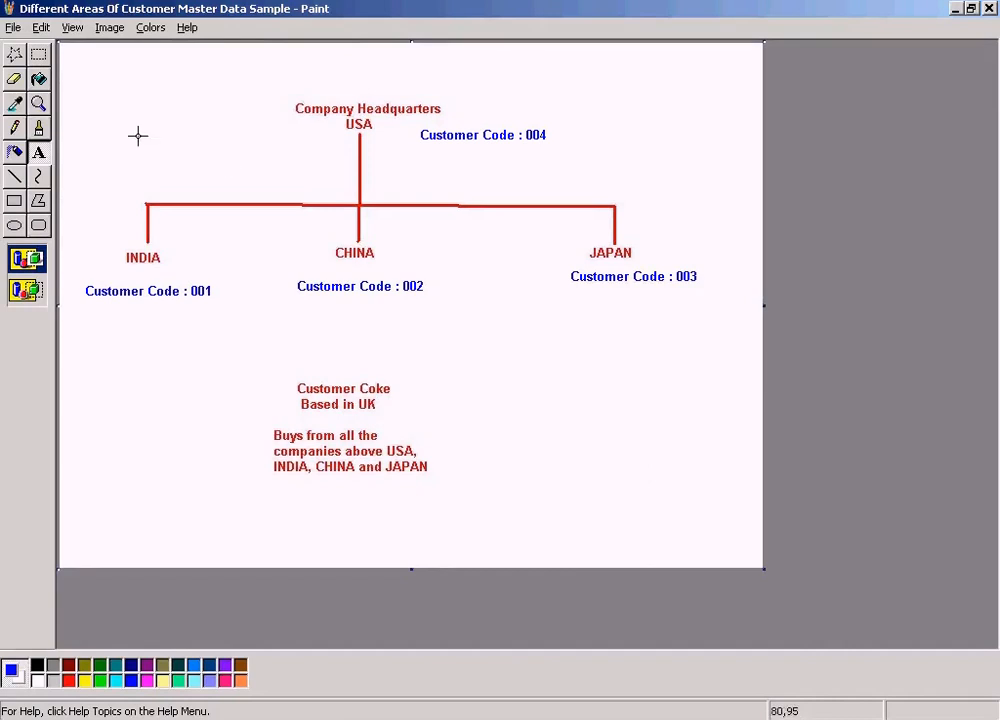
{"action": "left_click", "coordinate": [38, 54]}
{"action": "left_click_drag", "start_coordinate": [232, 374], "coordinate": [467, 489]}
{"action": "key", "text": "ctrl+x"}
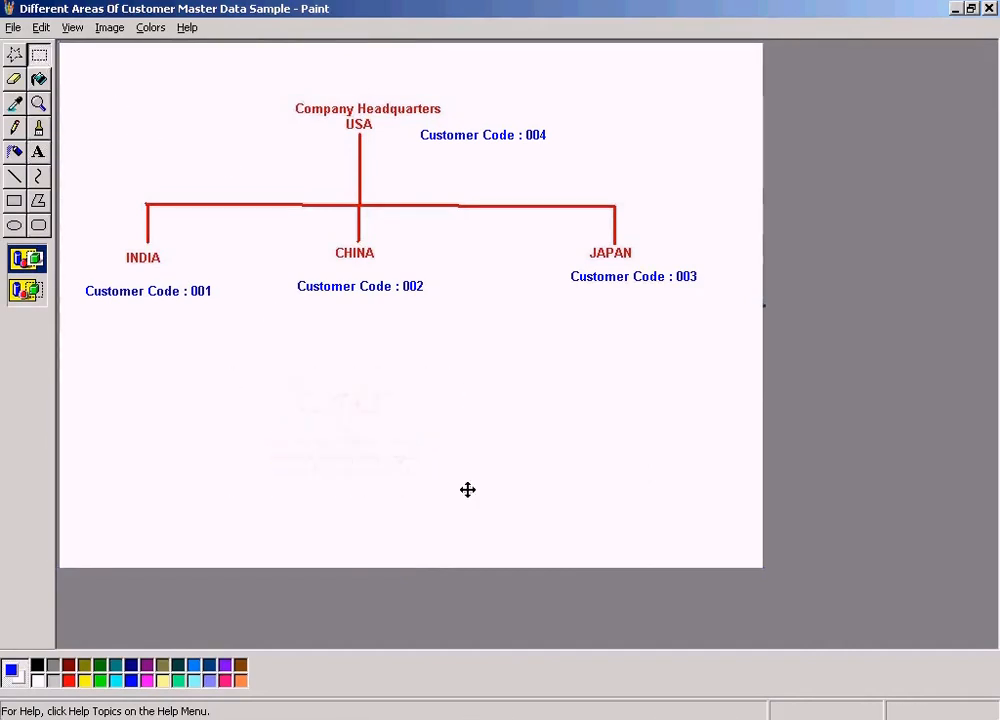
{"action": "key", "text": "ctrl+v"}
{"action": "left_click_drag", "start_coordinate": [185, 92], "coordinate": [391, 478]}
{"action": "left_click", "coordinate": [544, 369]}
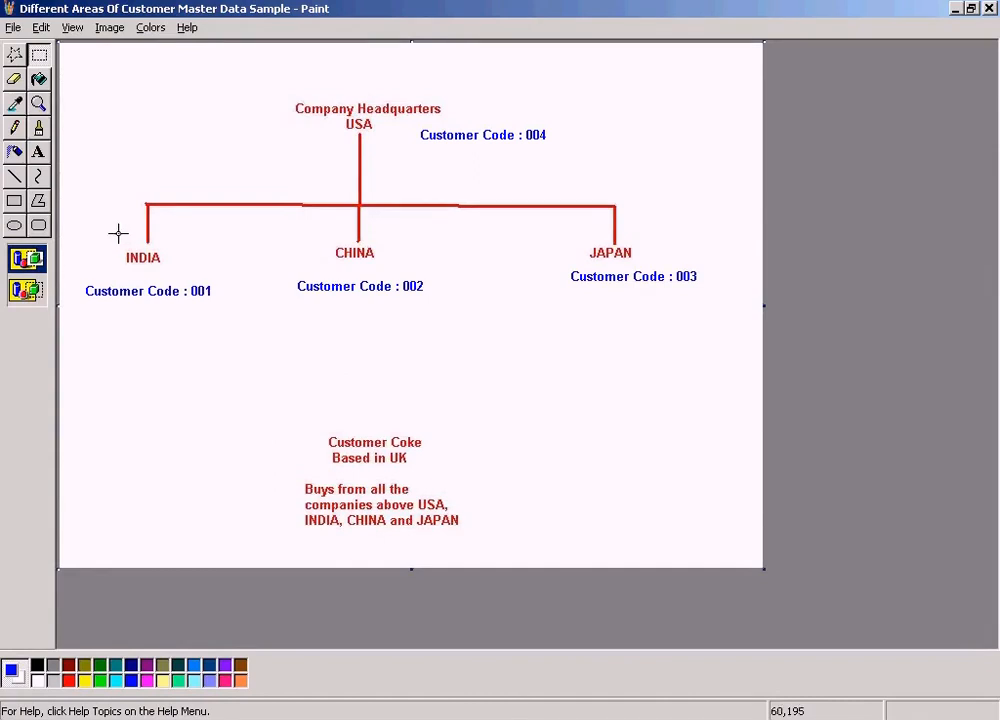
Add a dark green text label under INDIA's customer code reading "SAP customer code :" followed by the SAP customer number.
{"action": "left_click", "coordinate": [40, 153]}
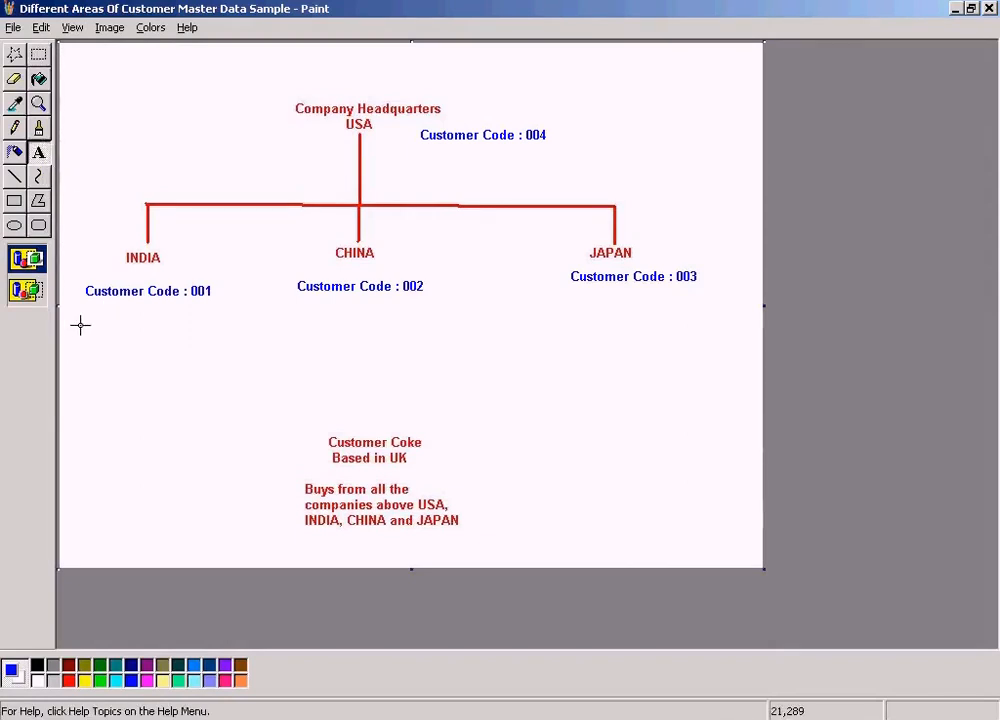
{"action": "left_click", "coordinate": [99, 666]}
{"action": "left_click_drag", "start_coordinate": [85, 330], "coordinate": [236, 354]}
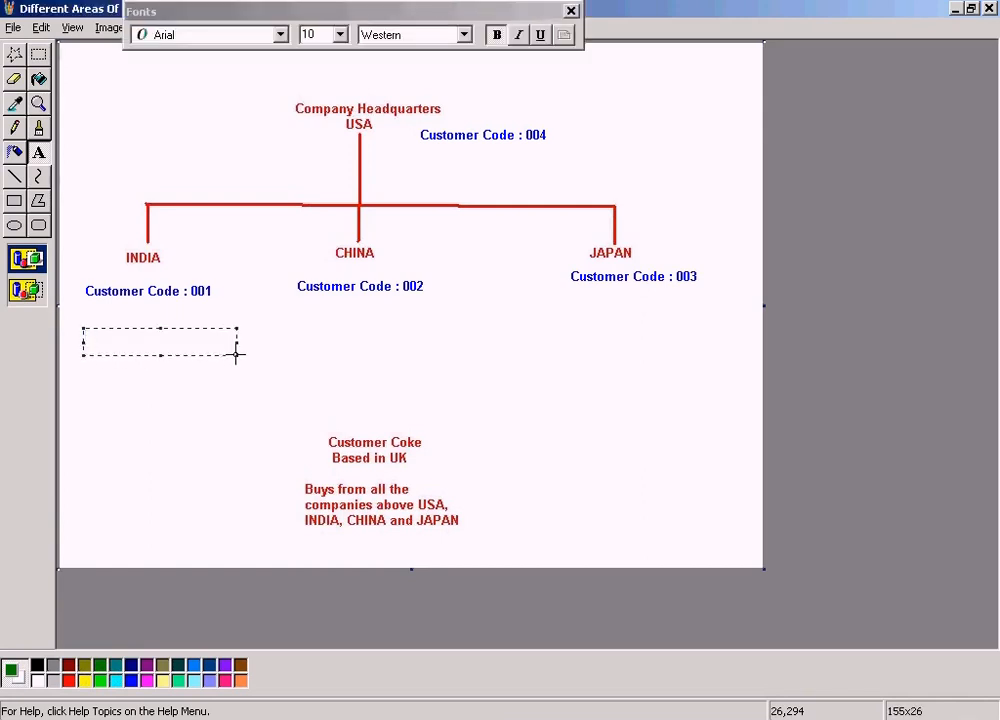
{"action": "type", "text": "SAP customer code"}
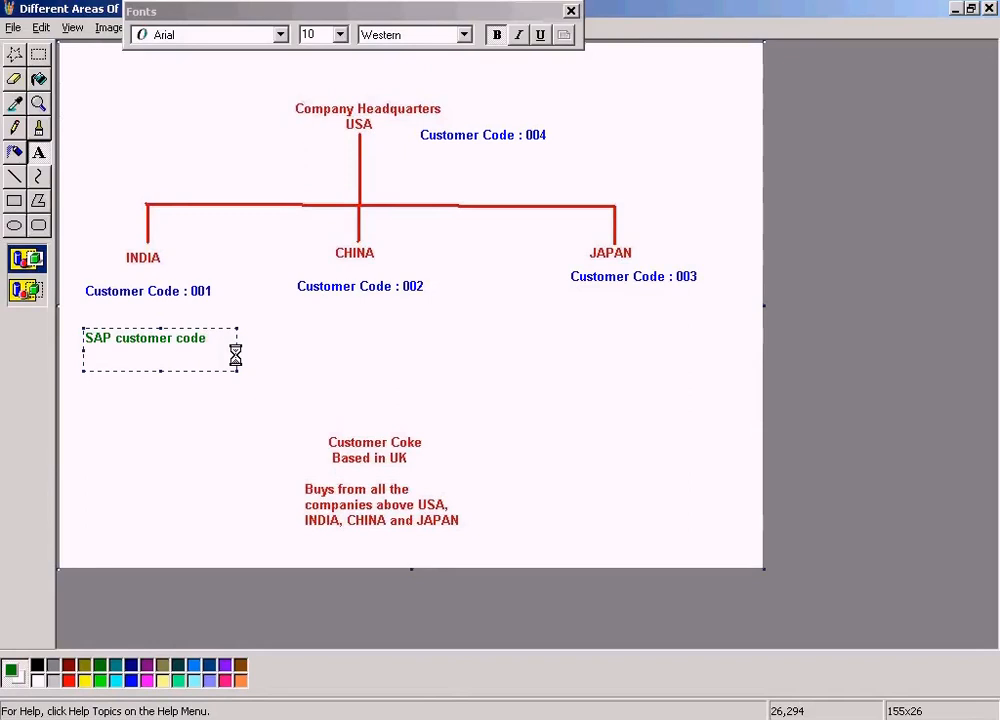
{"action": "type", "text": ": 500006"}
{"action": "left_click", "coordinate": [140, 374]}
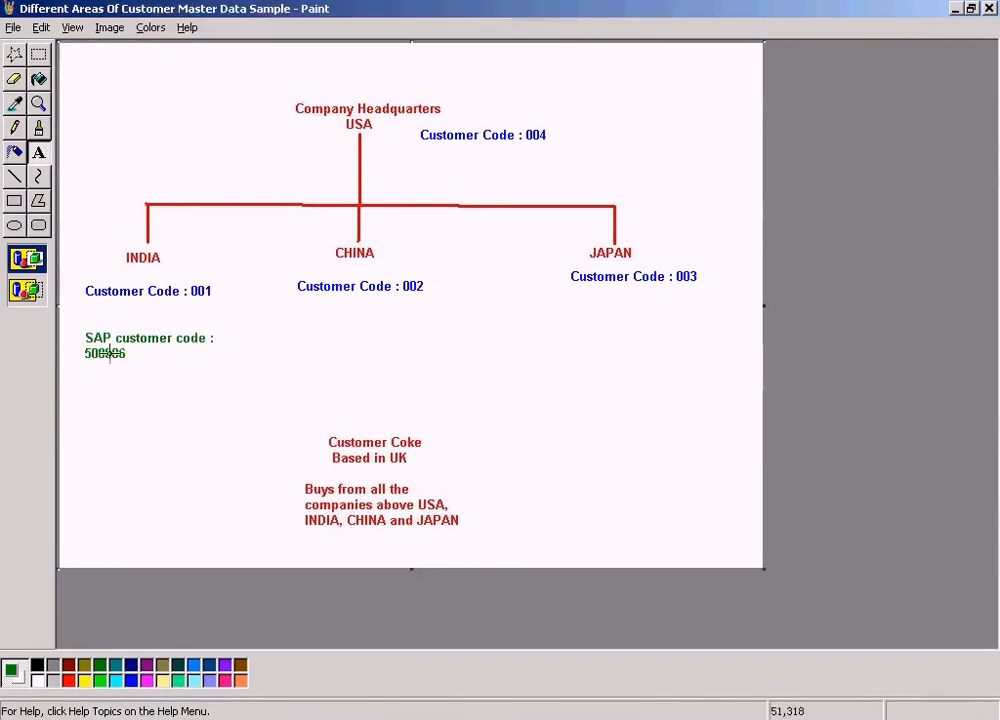
Copy the green SAP customer code label and place the copy under CHINA's customer code.
{"action": "left_click", "coordinate": [38, 54]}
{"action": "left_click_drag", "start_coordinate": [74, 326], "coordinate": [230, 364]}
{"action": "left_click", "coordinate": [317, 328]}
{"action": "key", "text": "ctrl+v"}
{"action": "left_click_drag", "start_coordinate": [155, 77], "coordinate": [376, 344]}
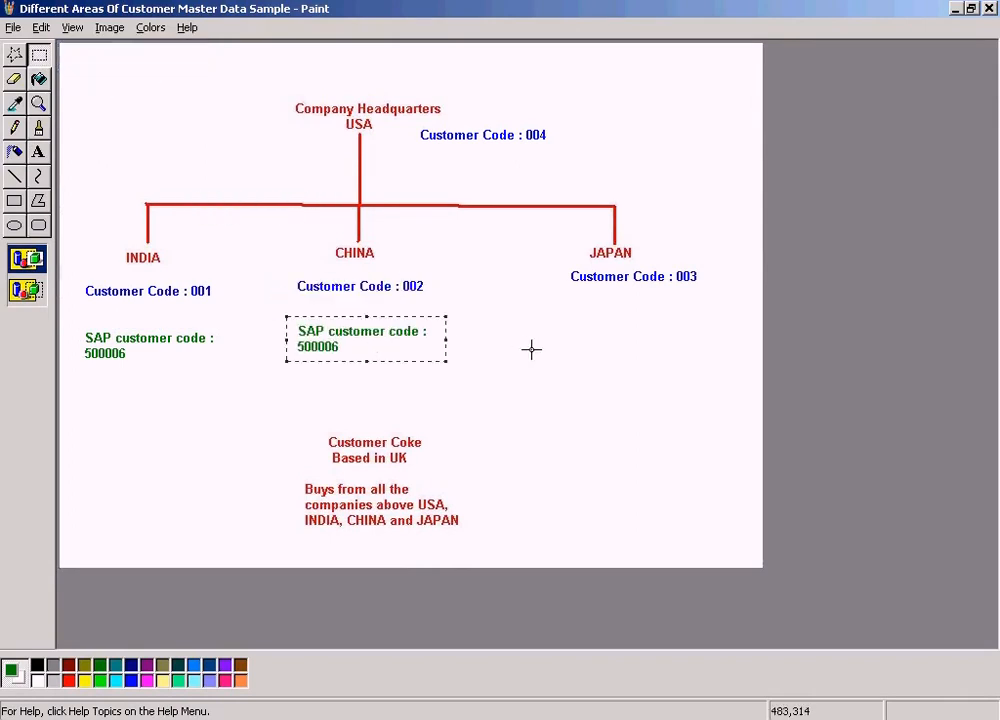
Place further copies of the green SAP customer code label under JAPAN's customer code and beside the USA headquarters.
{"action": "key", "text": "ctrl+v"}
{"action": "left_click_drag", "start_coordinate": [161, 71], "coordinate": [649, 331]}
{"action": "left_click", "coordinate": [487, 230]}
{"action": "key", "text": "ctrl+v"}
{"action": "left_click_drag", "start_coordinate": [170, 51], "coordinate": [244, 144]}
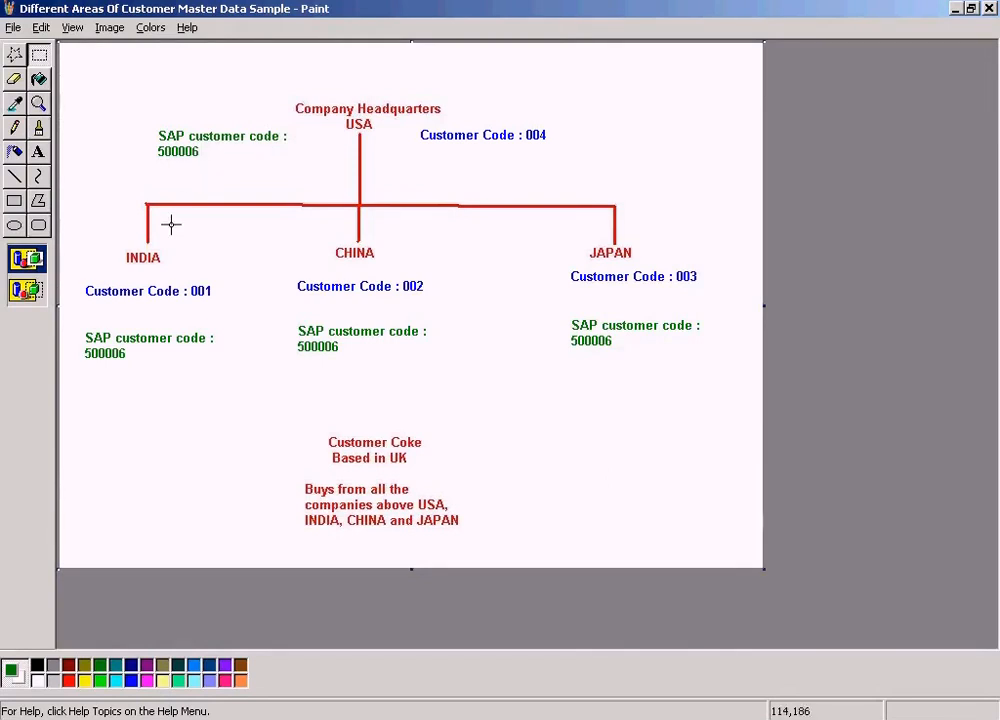
Mark the INDIA, CHINA and JAPAN branch names in turn to review them.
{"action": "left_click_drag", "start_coordinate": [118, 242], "coordinate": [171, 271]}
{"action": "left_click_drag", "start_coordinate": [314, 243], "coordinate": [402, 265]}
{"action": "left_click_drag", "start_coordinate": [567, 235], "coordinate": [660, 269]}
Switch to the drawing Different Areas Of Customer Master Data and mark the Company Code Area label.
{"action": "left_click", "coordinate": [496, 719]}
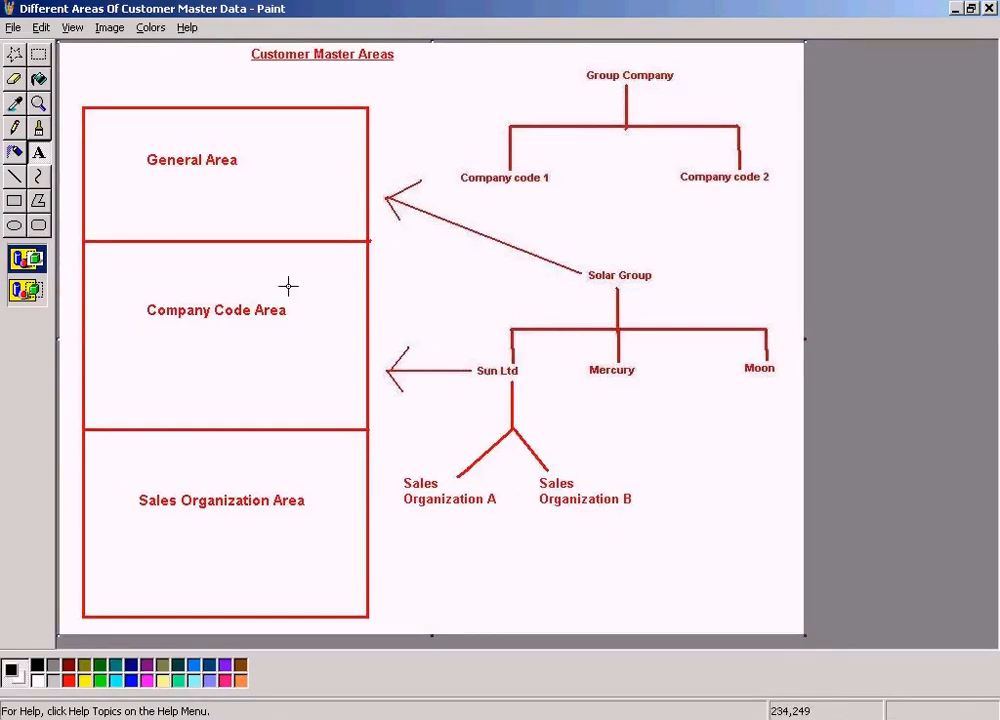
{"action": "left_click_drag", "start_coordinate": [116, 280], "coordinate": [321, 354]}
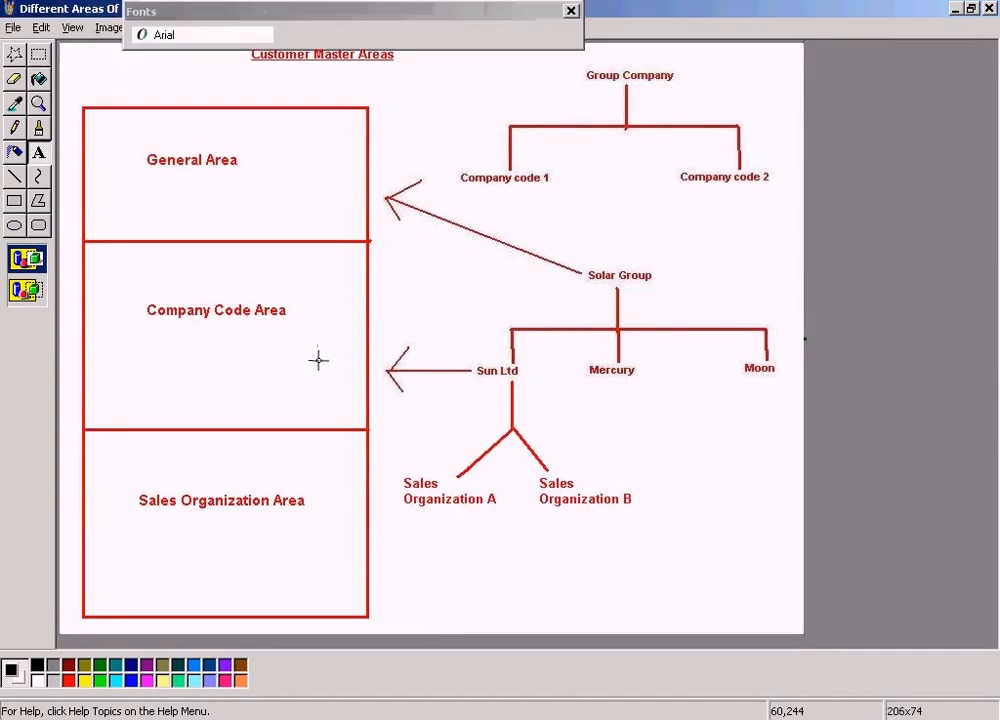
{"action": "type", "text": "Company Code Area"}
{"action": "left_click", "coordinate": [105, 156]}
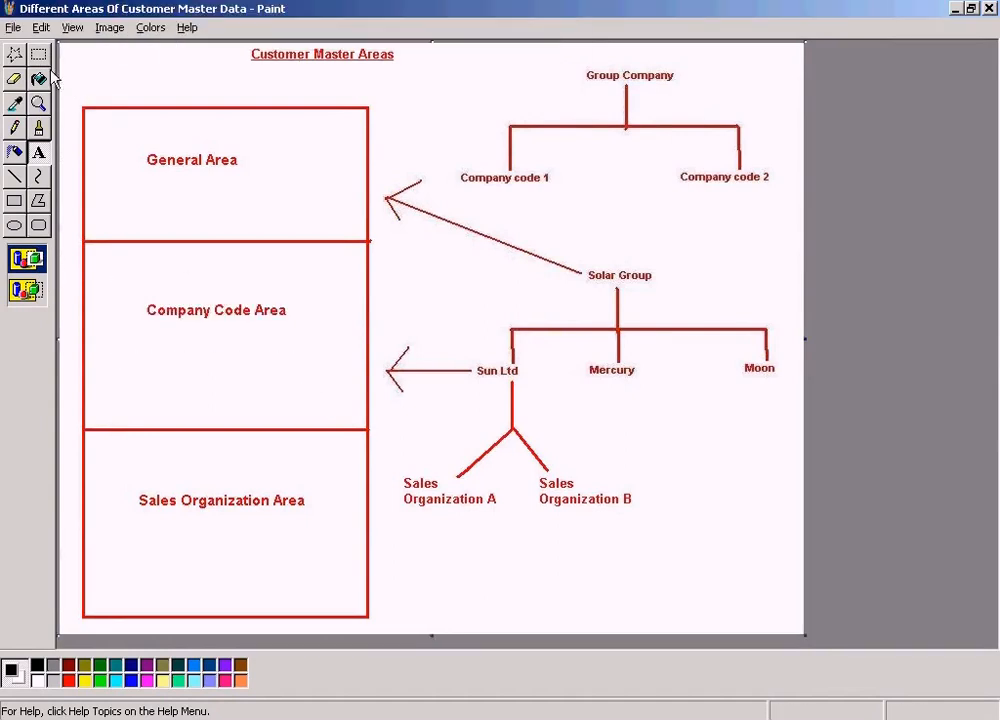
{"action": "left_click_drag", "start_coordinate": [120, 271], "coordinate": [313, 343]}
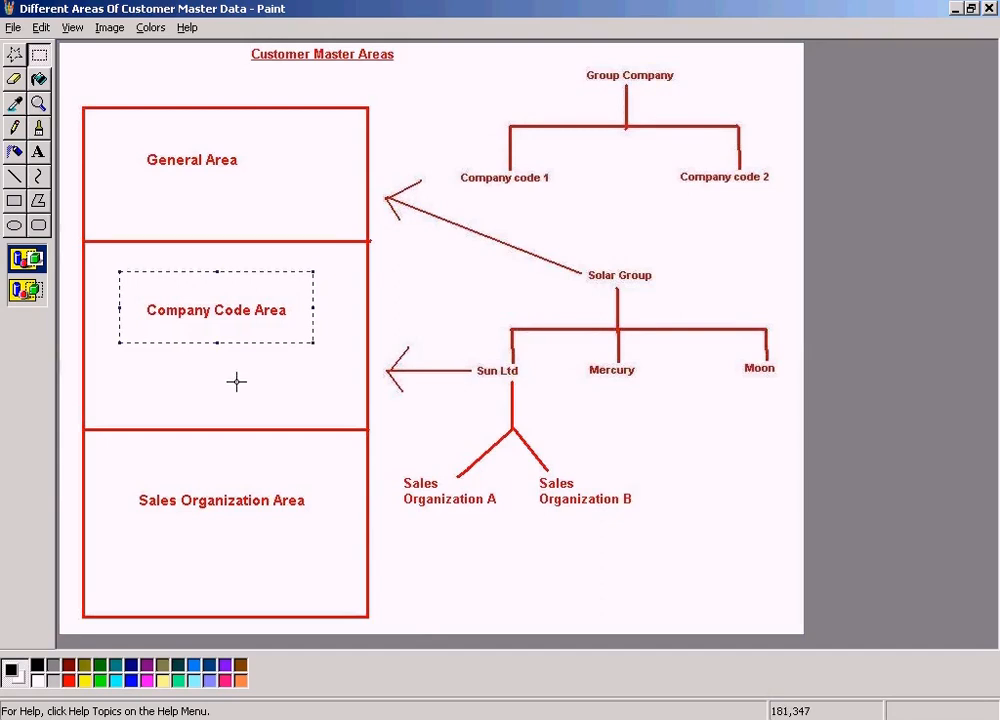
{"action": "left_click", "coordinate": [339, 712]}
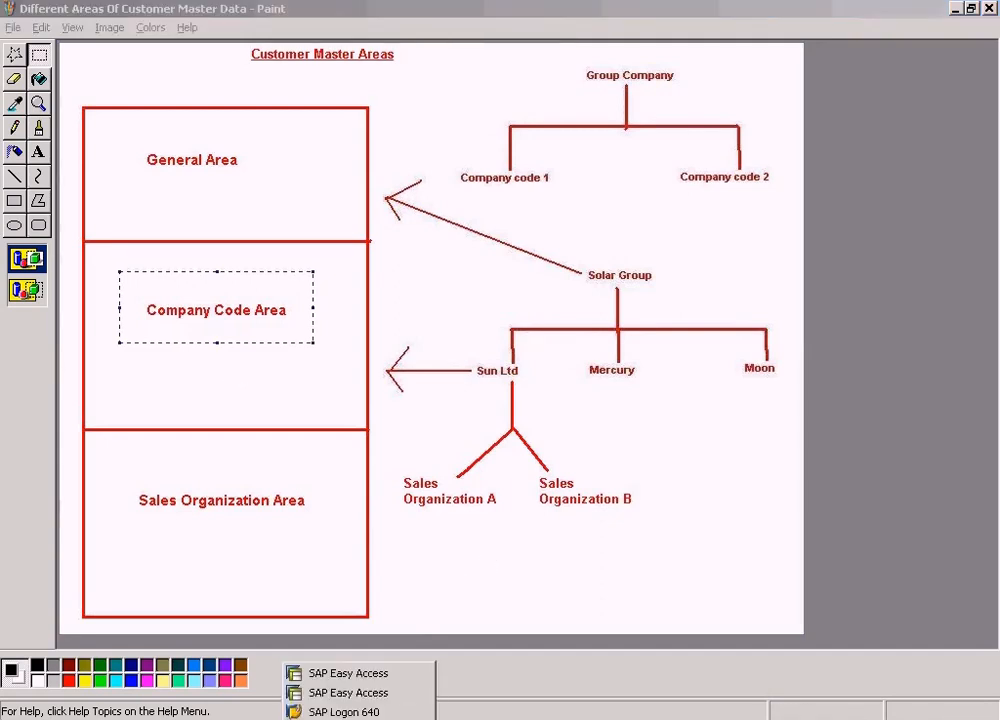
{"action": "left_click", "coordinate": [472, 455]}
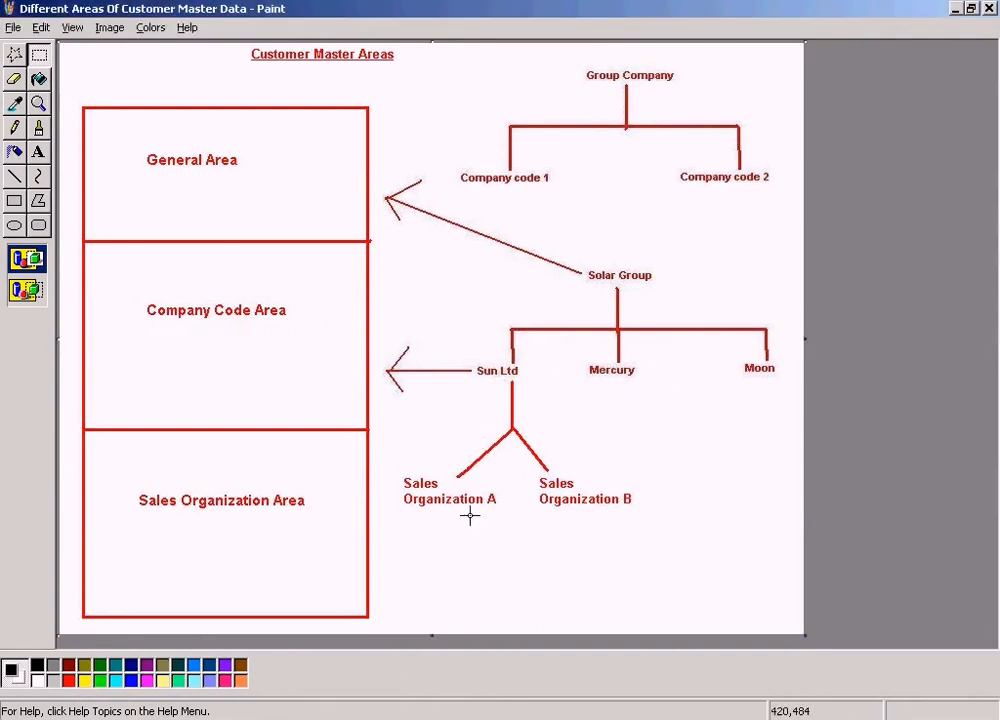
Switch to SAP Easy Access and open customer creation from the Accounts Receivable master records under Financial Accounting.
{"action": "left_click", "coordinate": [339, 714]}
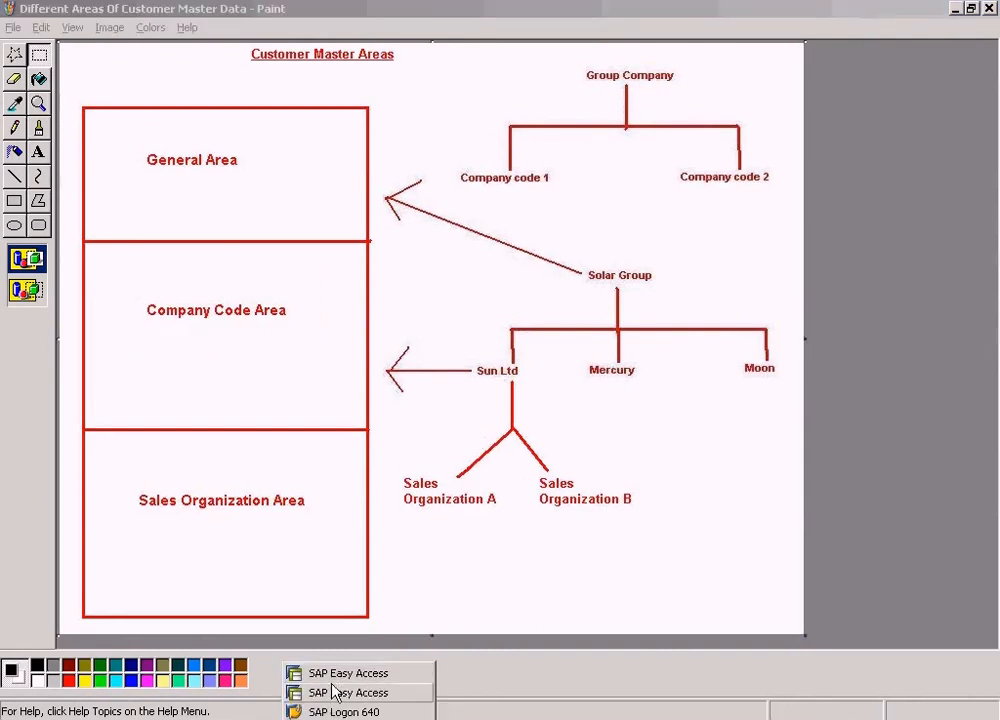
{"action": "left_click", "coordinate": [333, 691]}
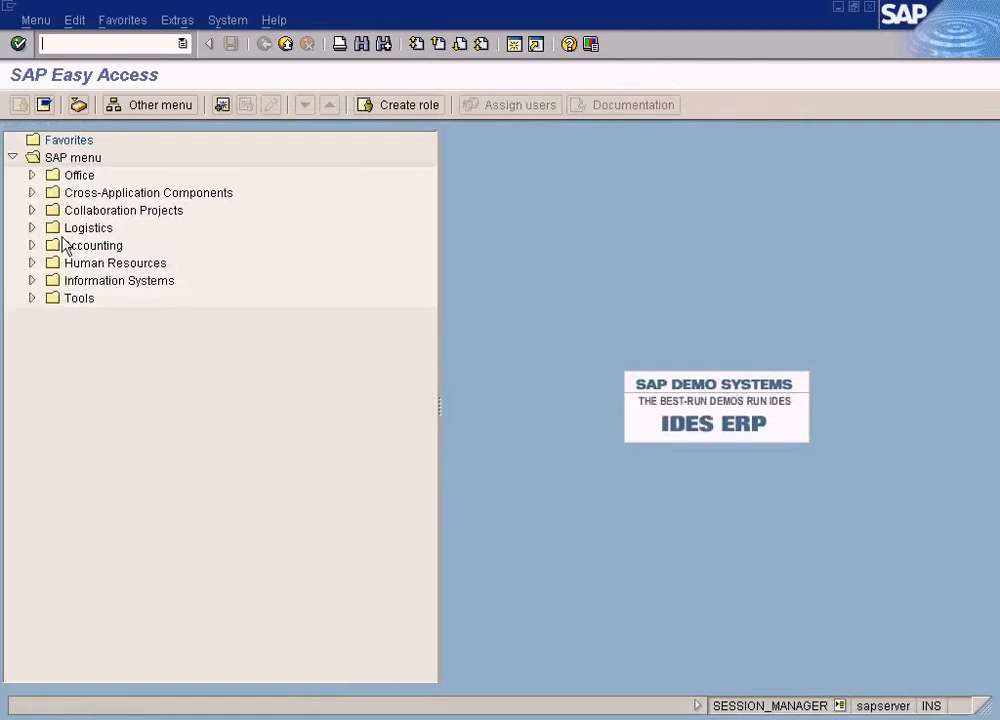
{"action": "left_click", "coordinate": [33, 246]}
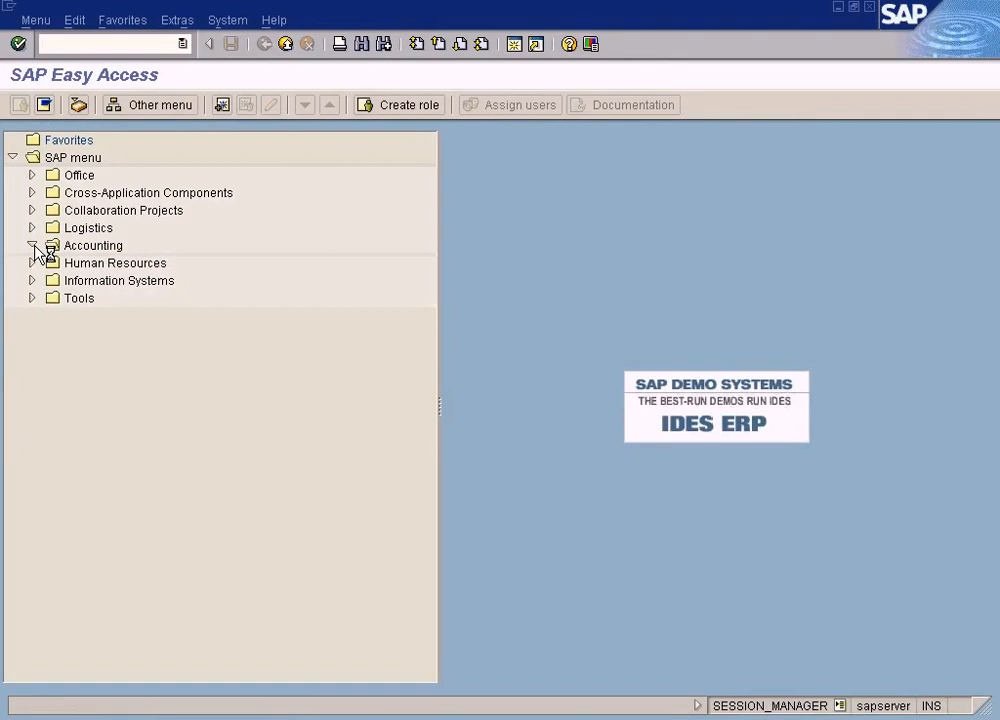
{"action": "left_click", "coordinate": [52, 264]}
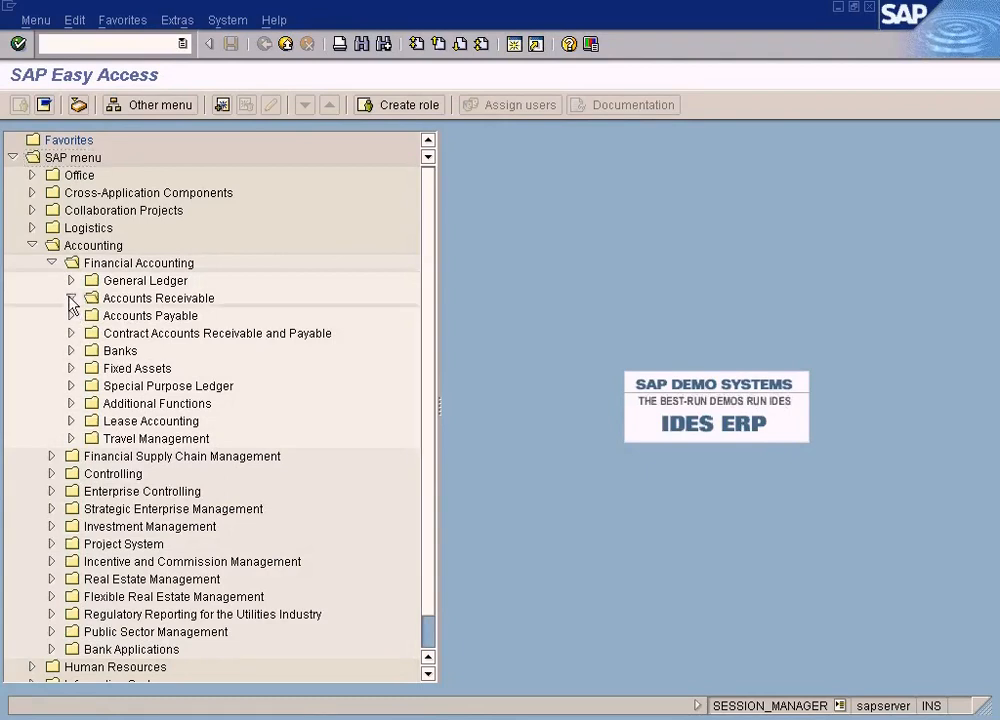
{"action": "left_click", "coordinate": [71, 299]}
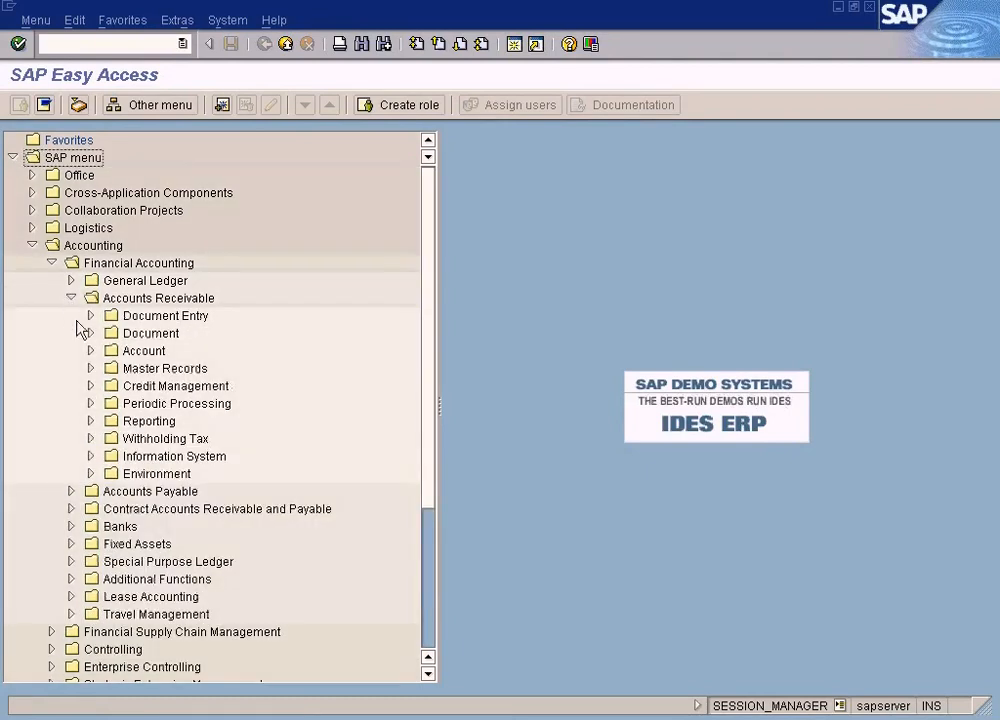
{"action": "left_click", "coordinate": [89, 369]}
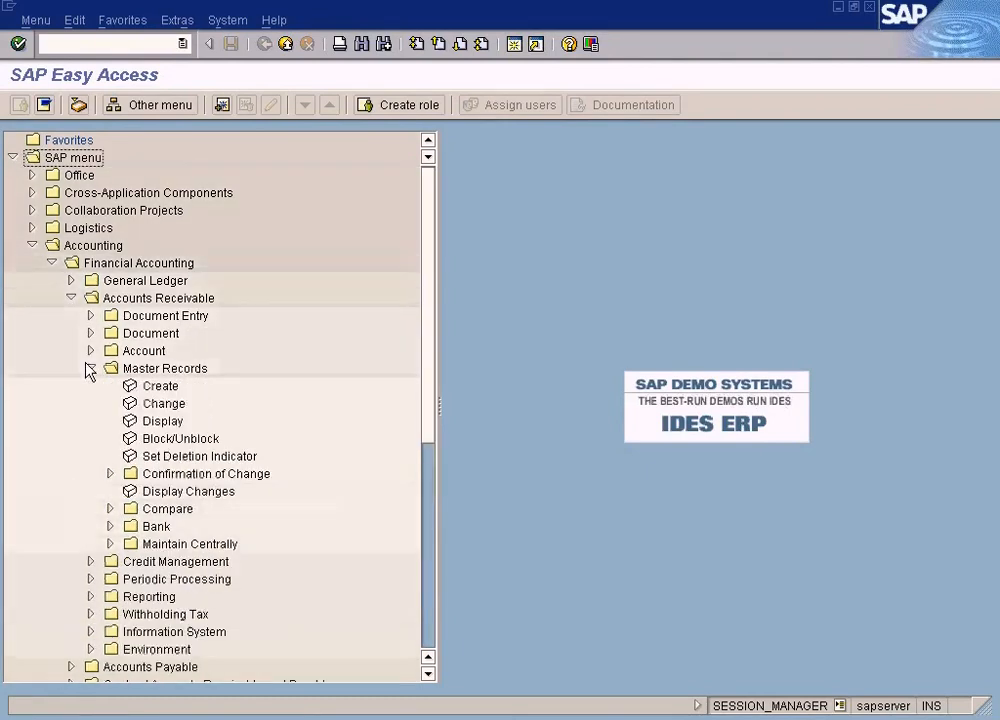
{"action": "double_click", "coordinate": [162, 386]}
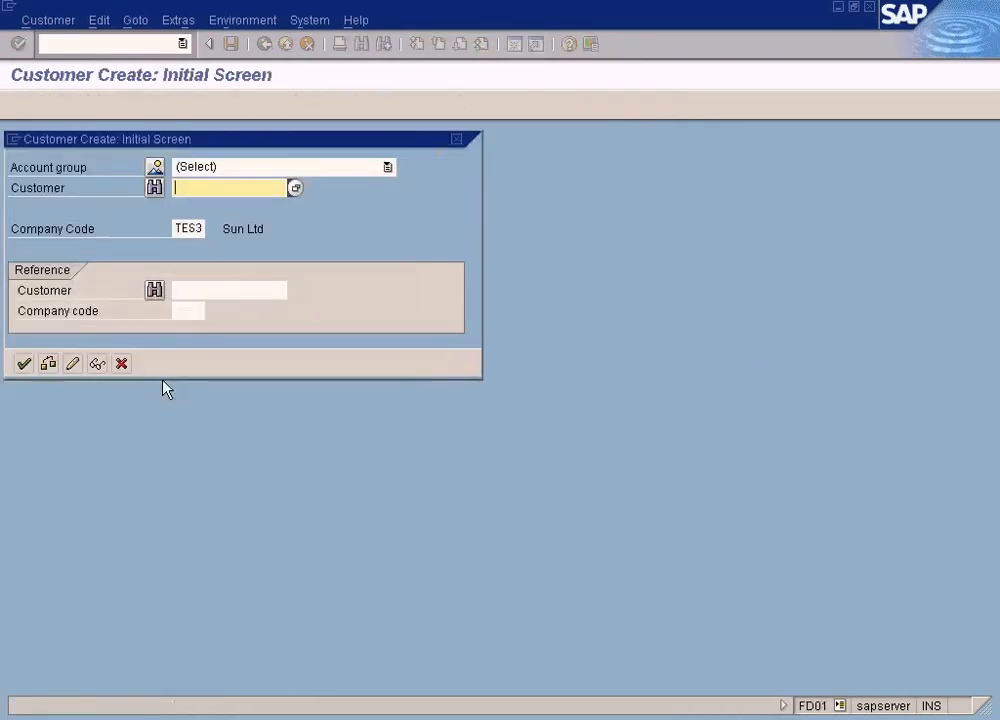
Set the new customer's account group to Trade Customers.
{"action": "left_click", "coordinate": [389, 168]}
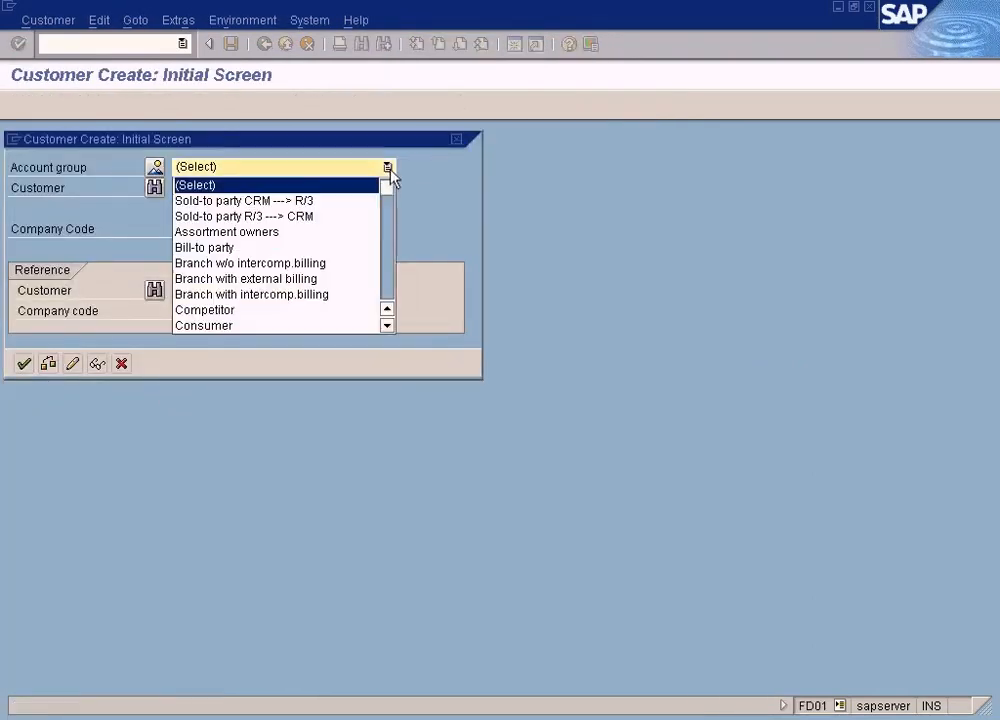
{"action": "key", "text": "t"}
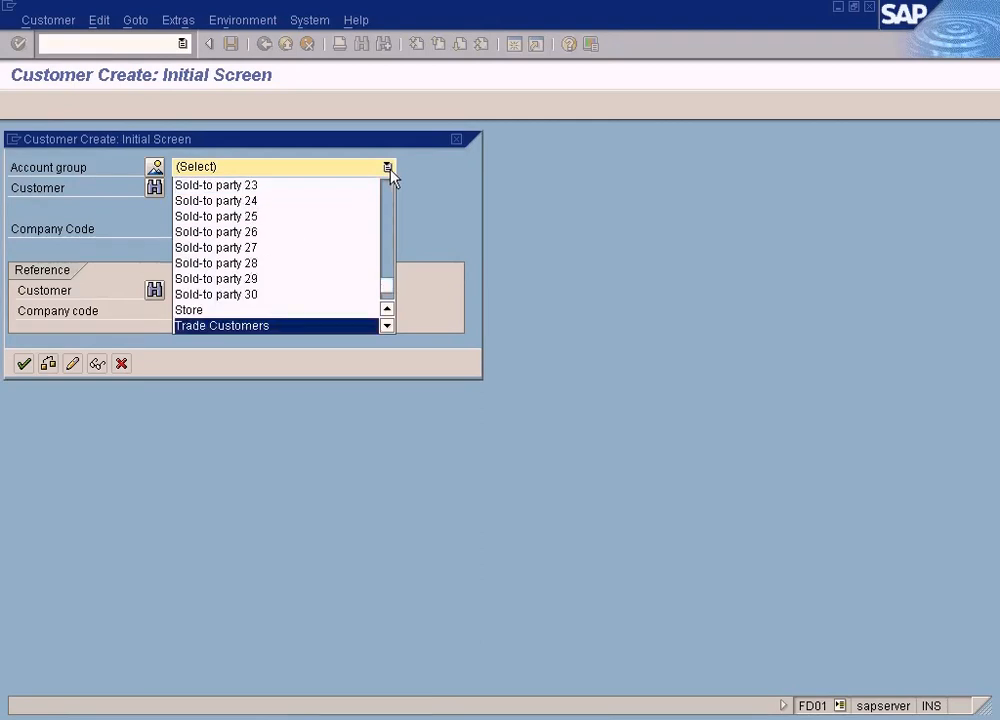
{"action": "left_click", "coordinate": [260, 330]}
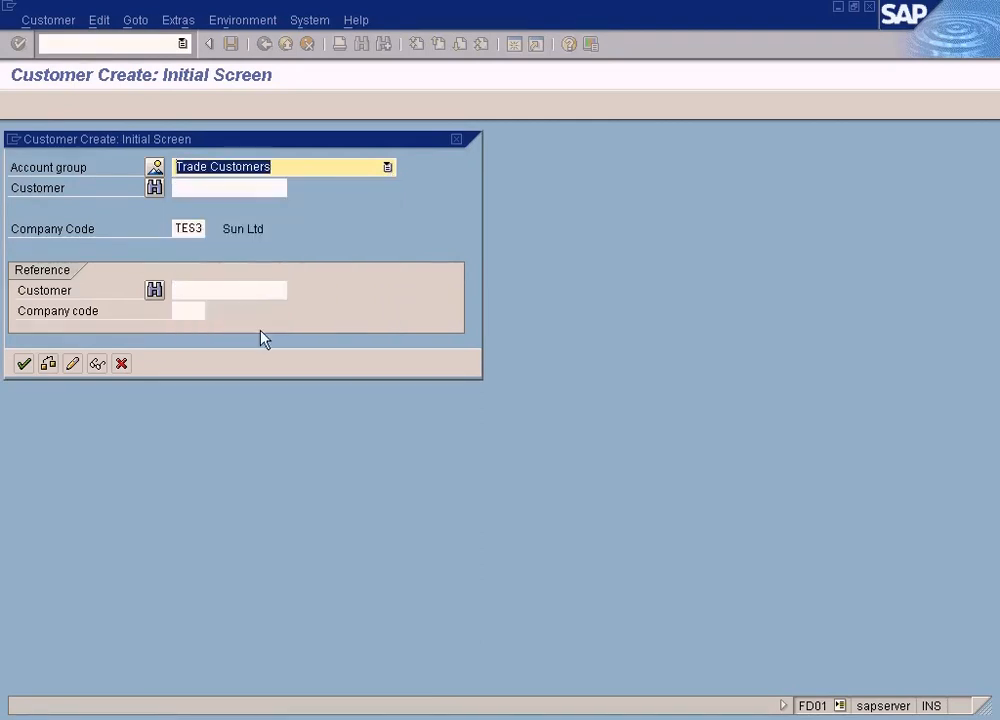
Replace the company code with TEST from the list of possible company codes, reviewing the TES2, TES3 and TES4 entries on the way.
{"action": "left_click", "coordinate": [174, 228]}
{"action": "double_click", "coordinate": [174, 228]}
{"action": "key", "text": "Delete"}
{"action": "left_click", "coordinate": [212, 228]}
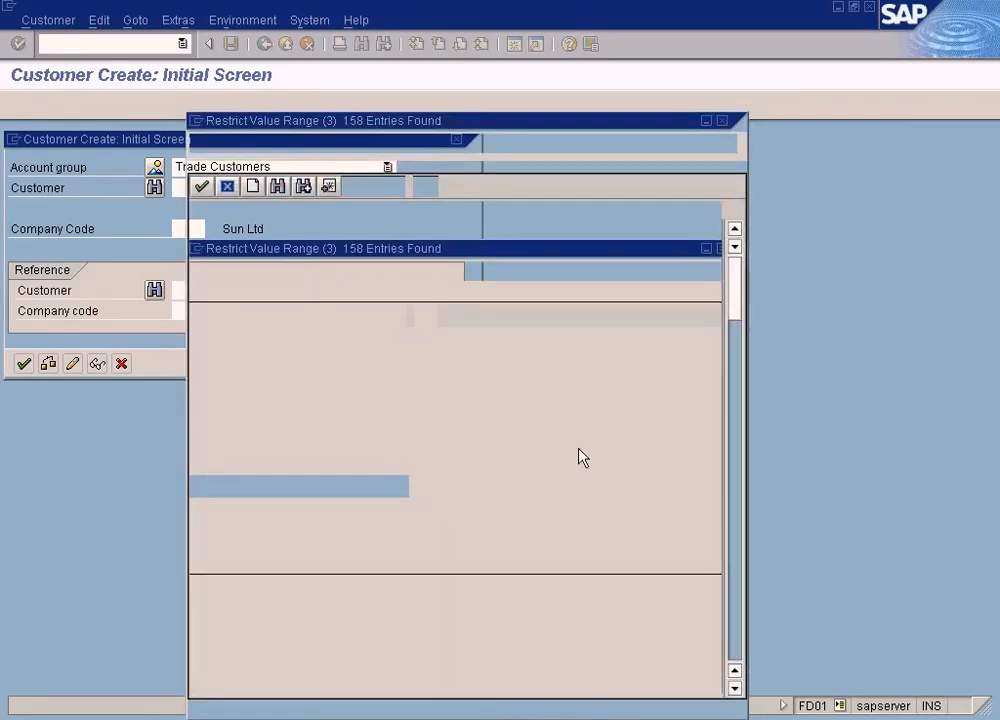
{"action": "left_click", "coordinate": [735, 620]}
{"action": "left_click", "coordinate": [735, 620]}
{"action": "left_click", "coordinate": [735, 625]}
{"action": "left_click", "coordinate": [737, 636]}
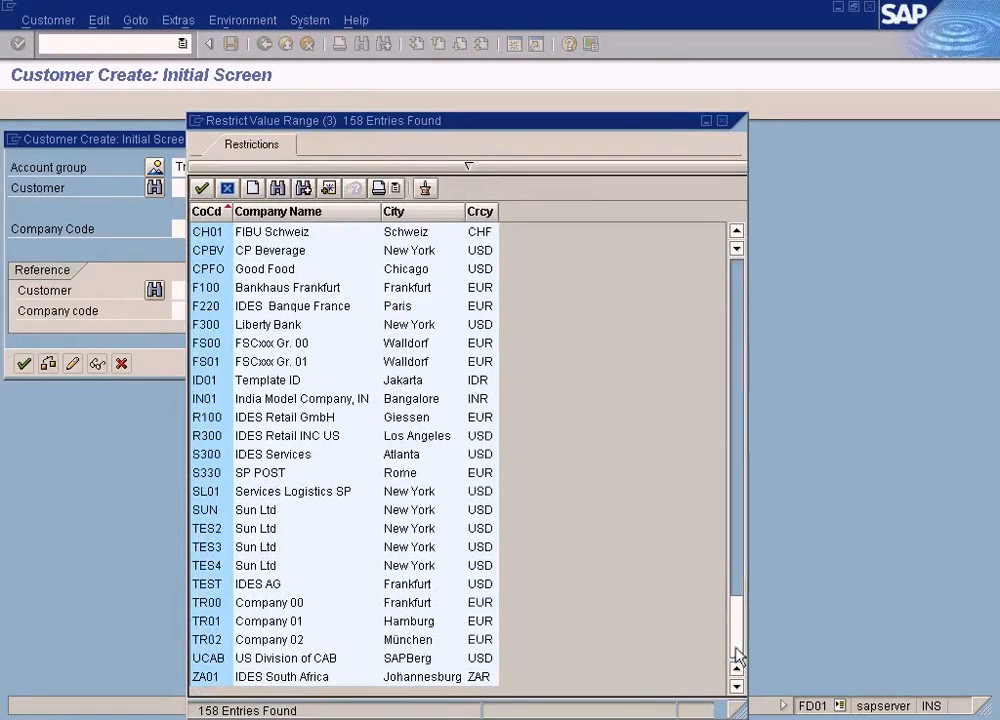
{"action": "left_click", "coordinate": [221, 585]}
{"action": "left_click", "coordinate": [214, 528]}
{"action": "left_click", "coordinate": [215, 547]}
{"action": "left_click", "coordinate": [218, 565]}
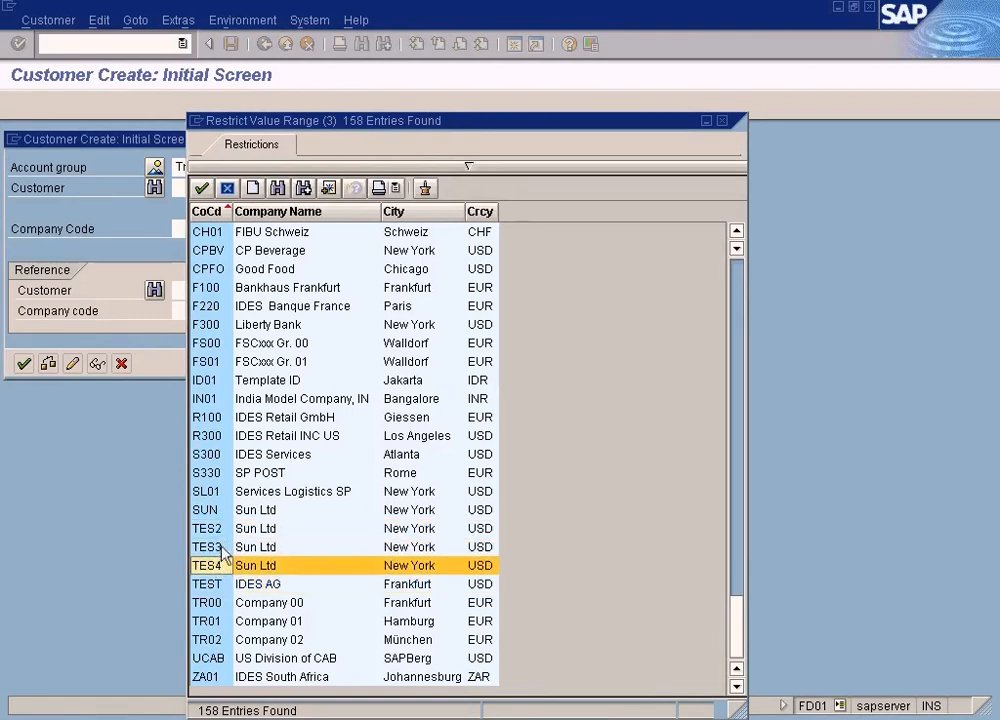
{"action": "left_click", "coordinate": [216, 530]}
{"action": "left_click", "coordinate": [219, 548]}
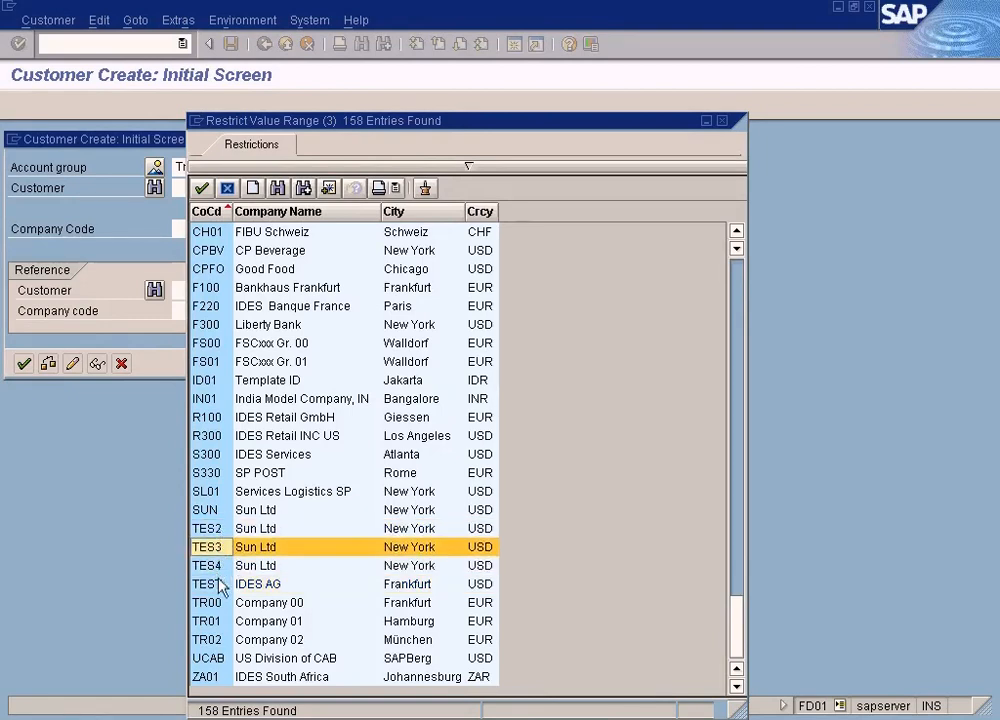
{"action": "left_click", "coordinate": [219, 585]}
{"action": "double_click", "coordinate": [219, 588]}
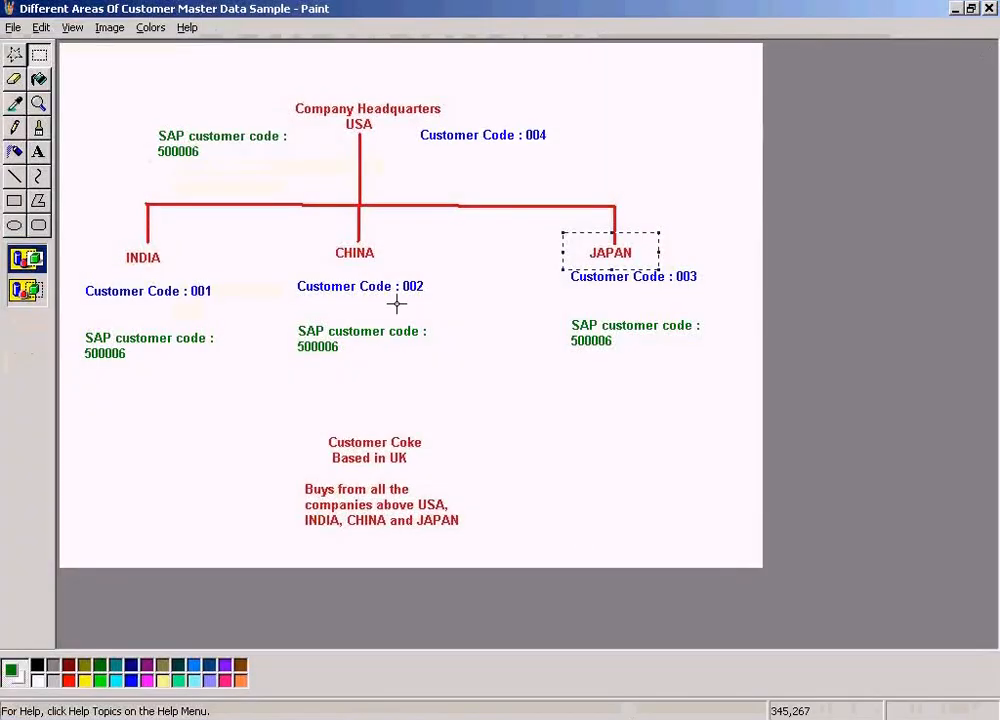
Mark the Company Headquarters USA label in the Paint sample drawing, and continue to the customer's general data in SAP with the customer number blank.
{"action": "left_click_drag", "start_coordinate": [292, 88], "coordinate": [452, 134]}
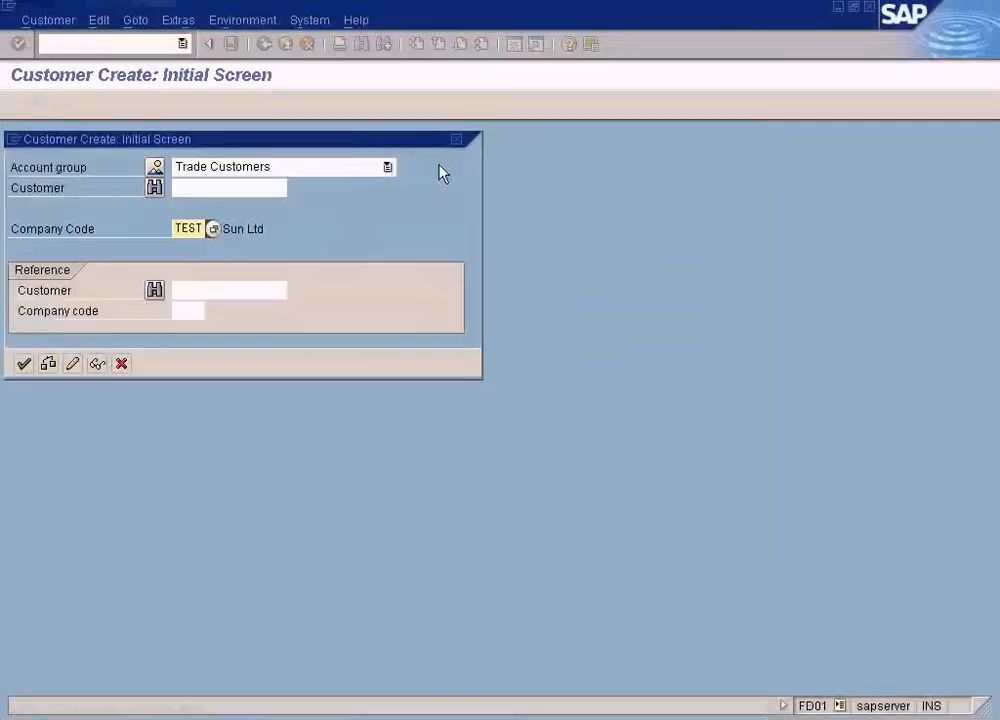
{"action": "left_click", "coordinate": [229, 189]}
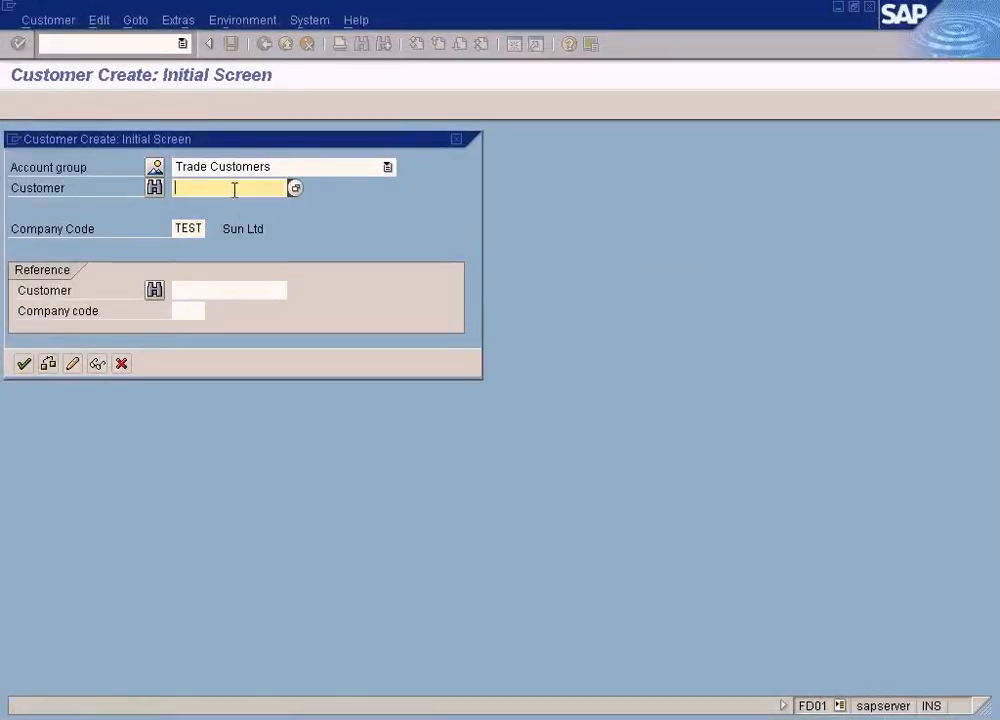
{"action": "left_click", "coordinate": [23, 364]}
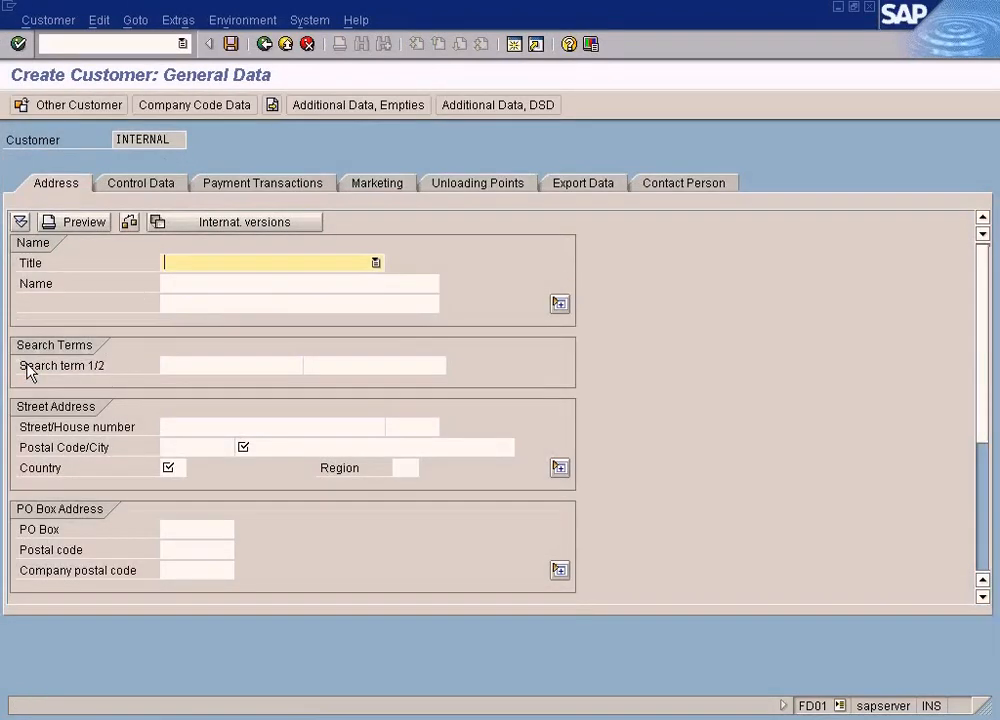
Enter the name Customer Coke, country GB and city London in the customer's address data.
{"action": "left_click", "coordinate": [183, 285]}
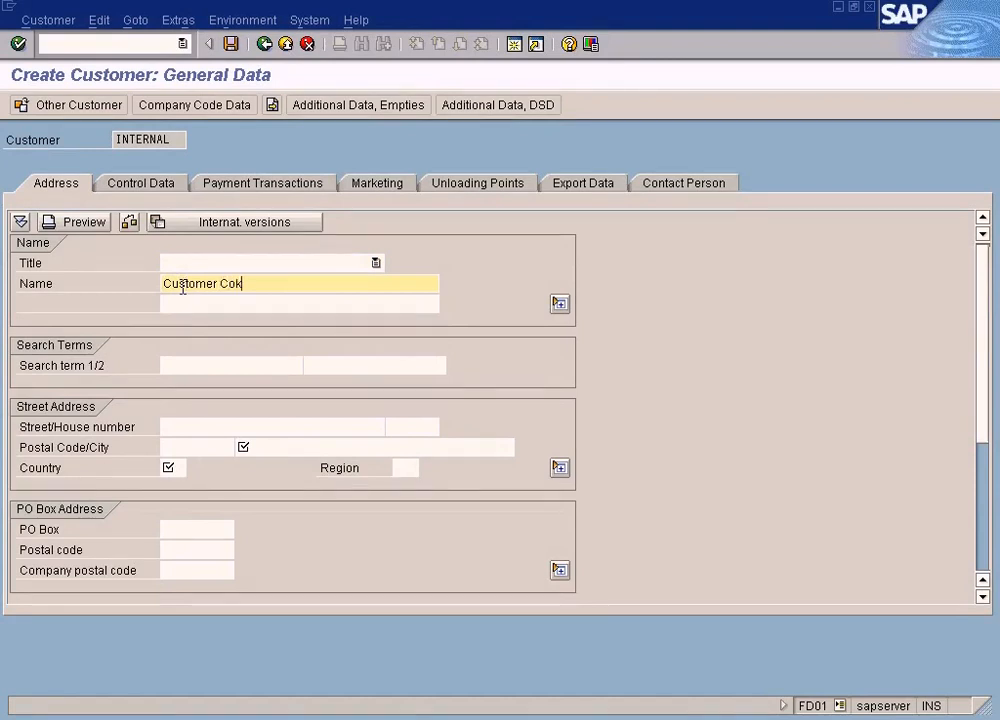
{"action": "left_click", "coordinate": [172, 467]}
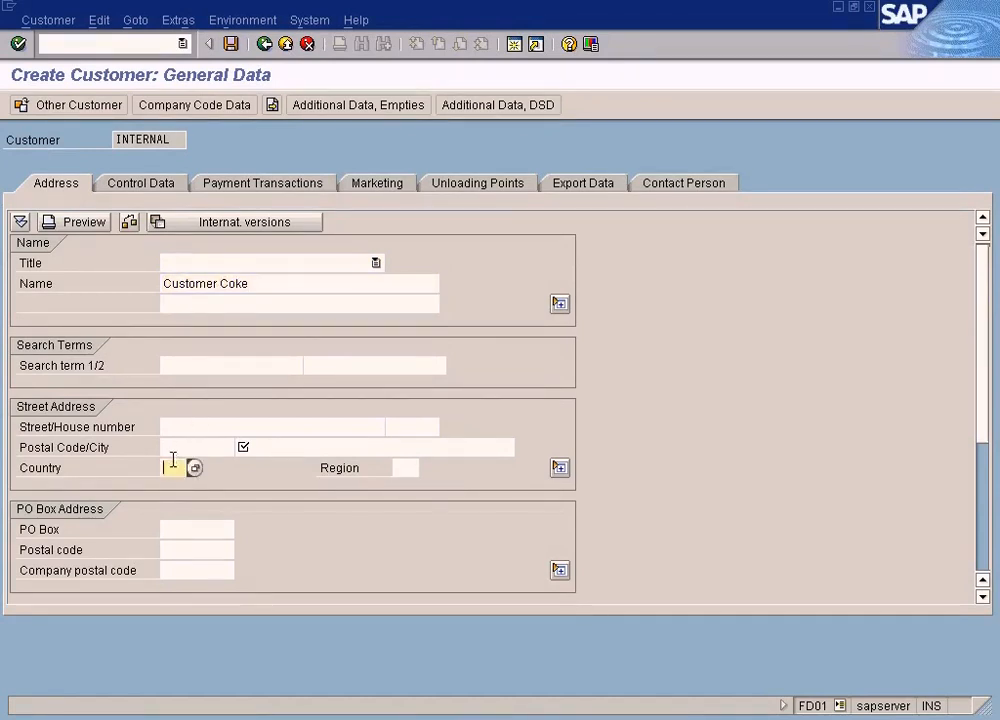
{"action": "type", "text": "GB"}
{"action": "key", "text": "Tab"}
{"action": "left_click", "coordinate": [258, 446]}
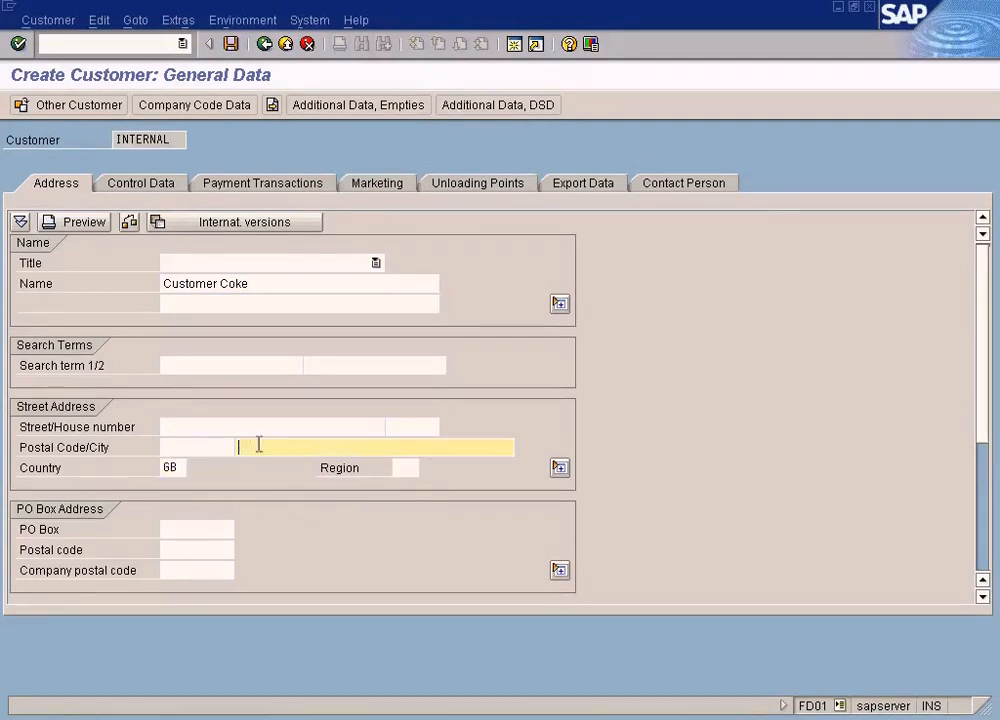
{"action": "type", "text": "London"}
Mark UK in the Paint sample drawing and compare the diagram with the name and address data in SAP.
{"action": "key", "text": "alt+Tab"}
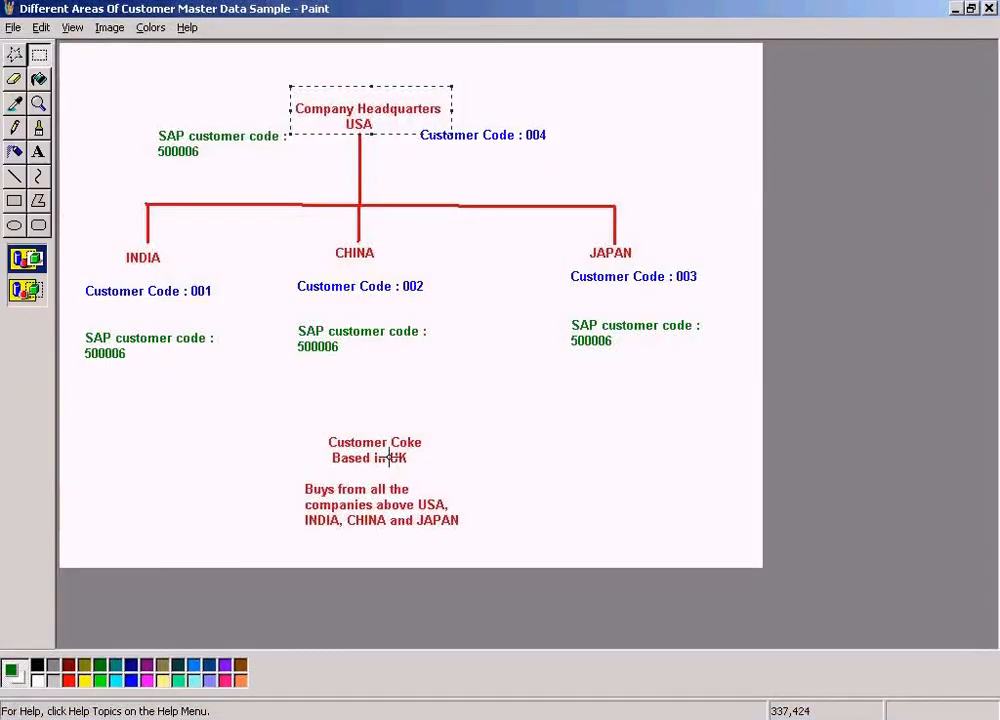
{"action": "left_click_drag", "start_coordinate": [389, 454], "coordinate": [418, 464]}
{"action": "key", "text": "alt+Tab"}
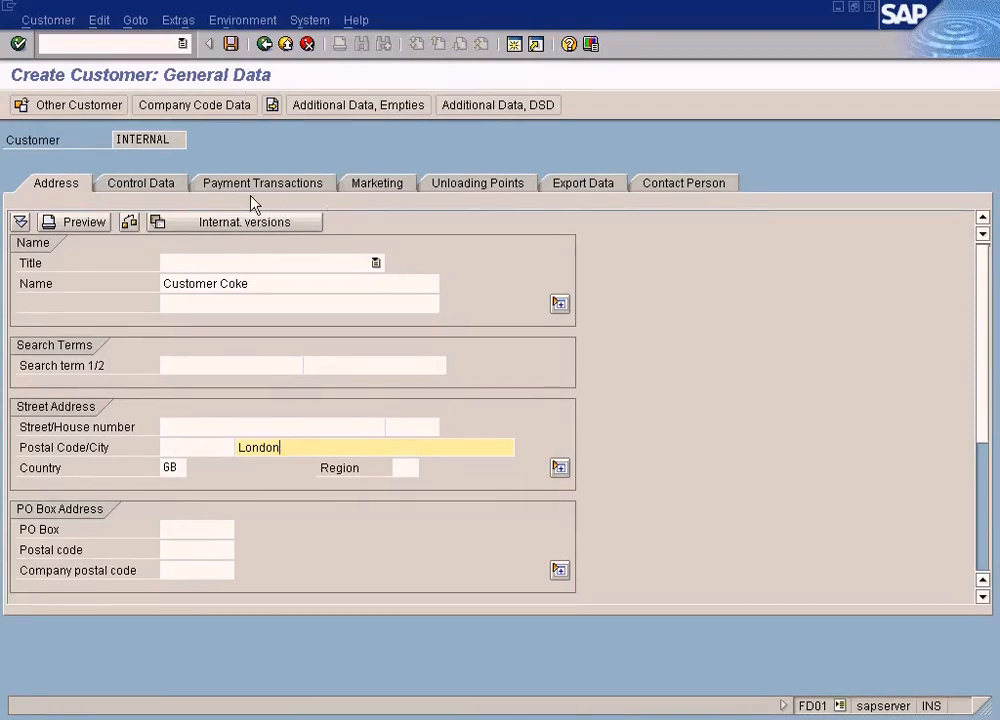
{"action": "left_click", "coordinate": [268, 283]}
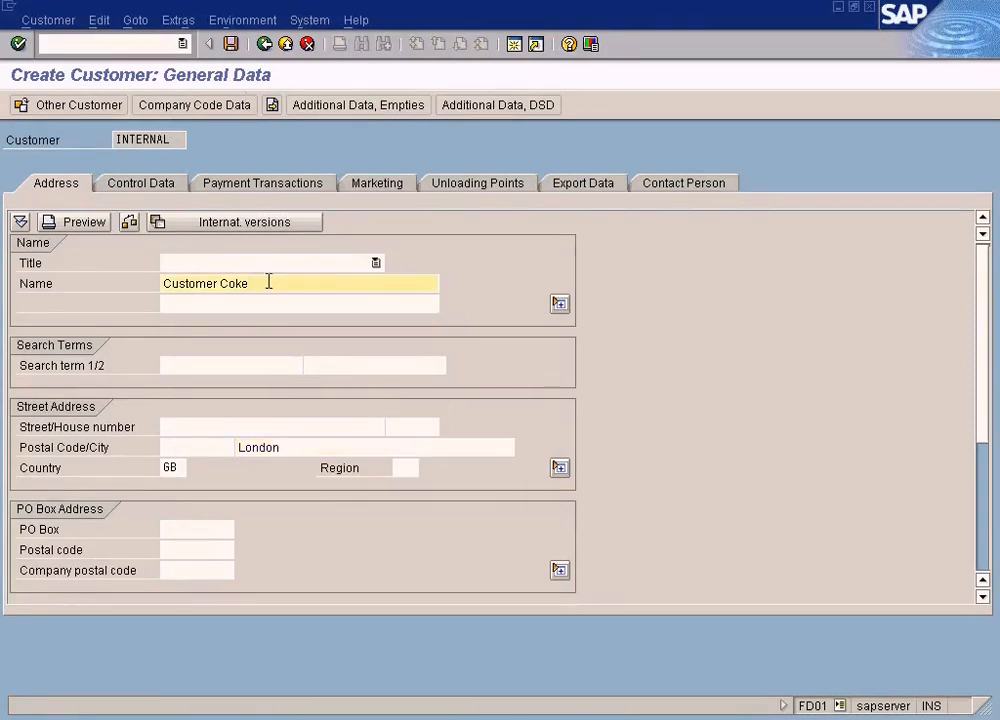
{"action": "key", "text": "alt+Tab"}
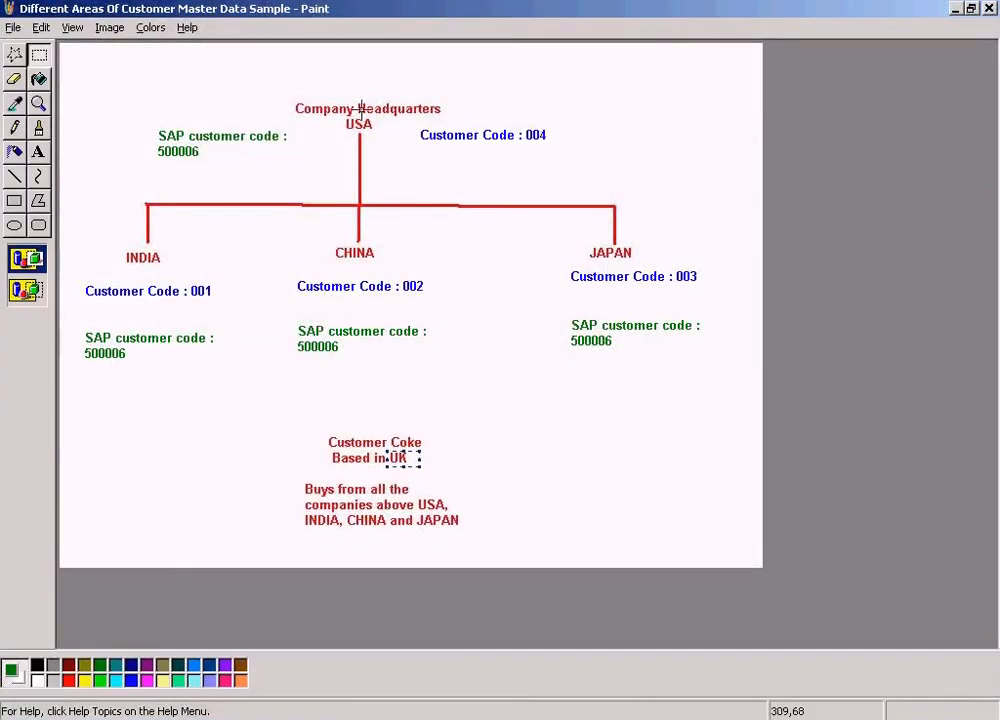
{"action": "key", "text": "alt+Tab"}
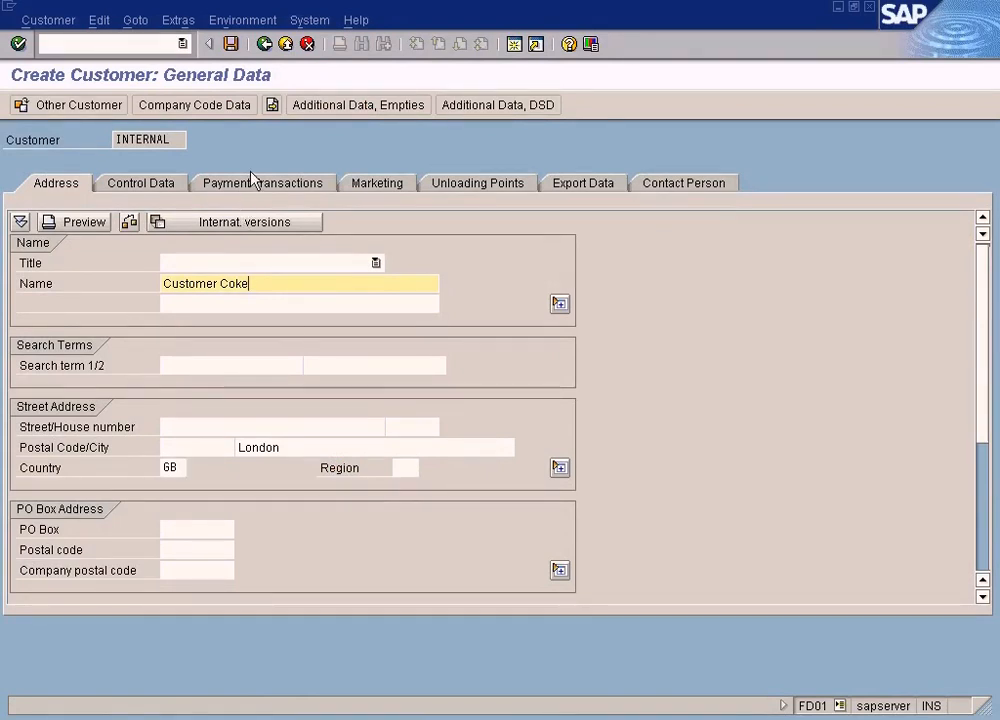
Enter the customer's tax number as Tax Number 1 in the control data and compare with the sample drawing in Paint.
{"action": "left_click", "coordinate": [155, 188]}
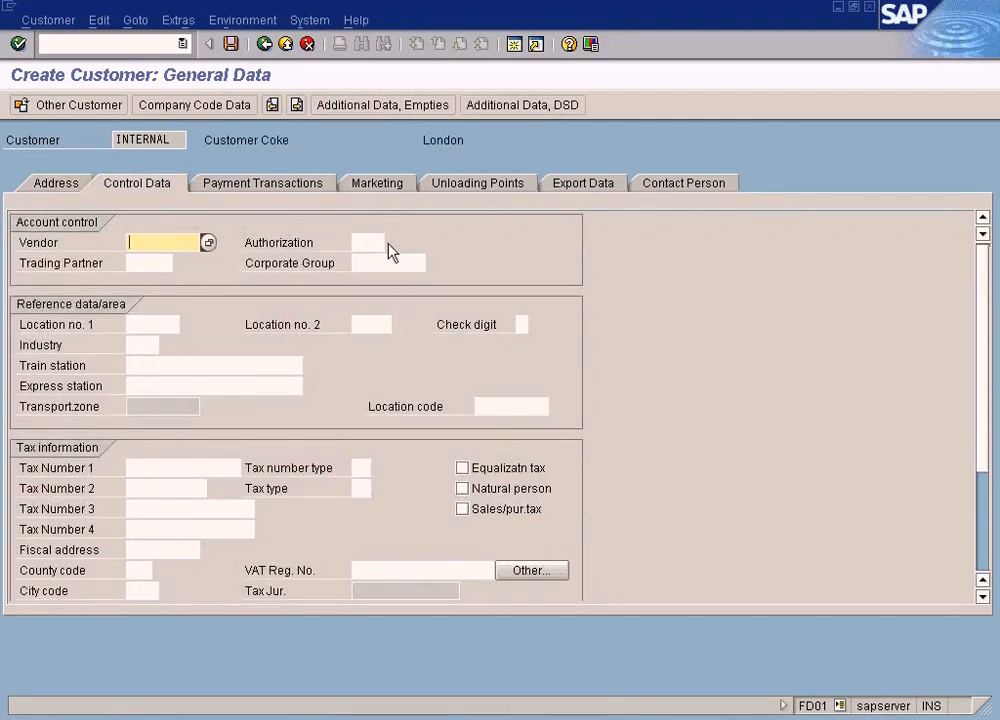
{"action": "left_click", "coordinate": [186, 466]}
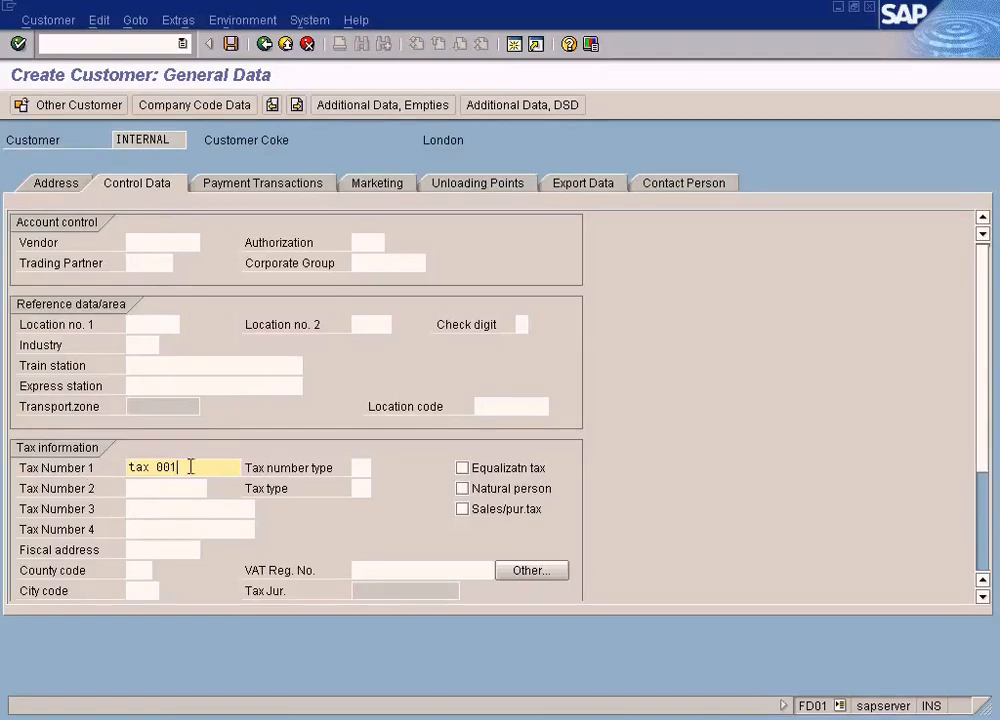
{"action": "key", "text": "alt+Tab"}
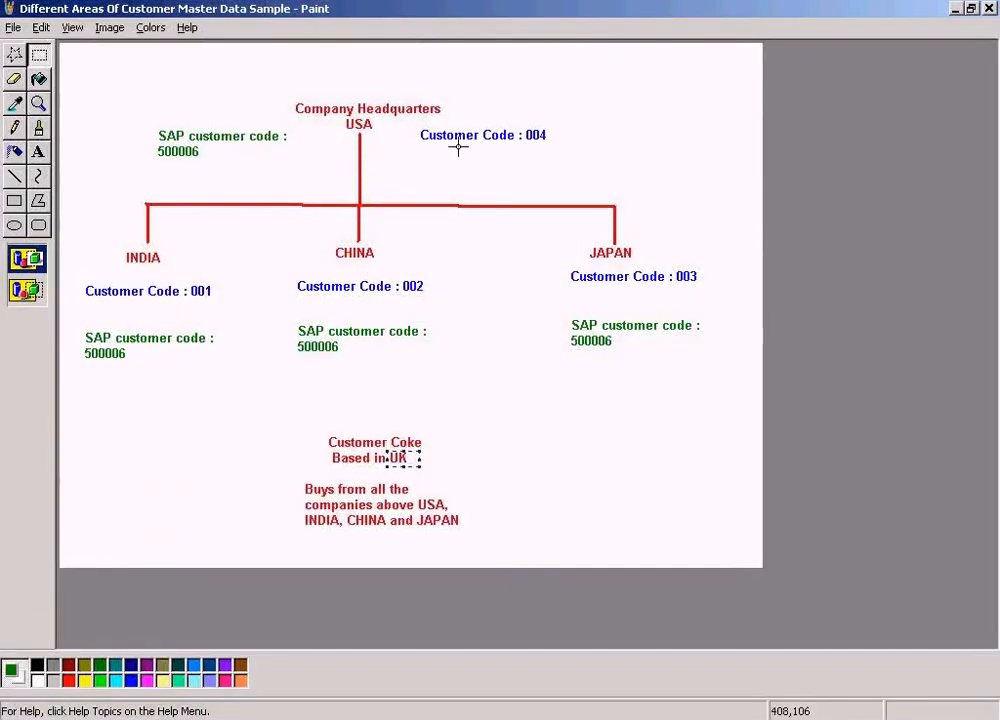
{"action": "key", "text": "alt+Tab"}
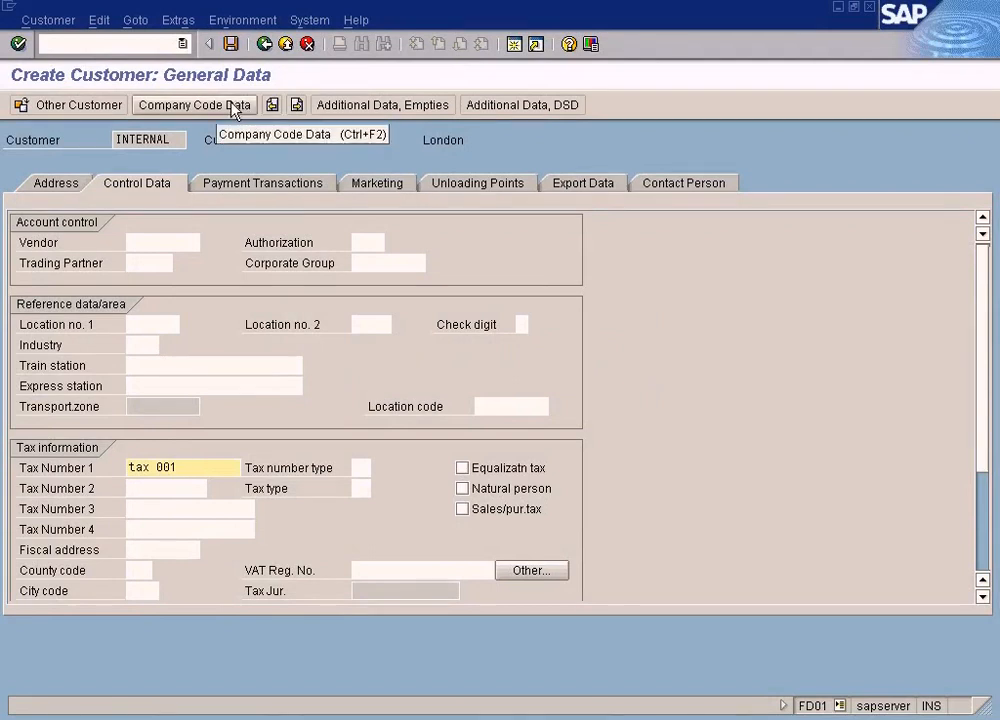
Open the customer's company code data and mark the Company Code Area label in the Customer Master Areas drawing in Paint.
{"action": "left_click", "coordinate": [233, 106]}
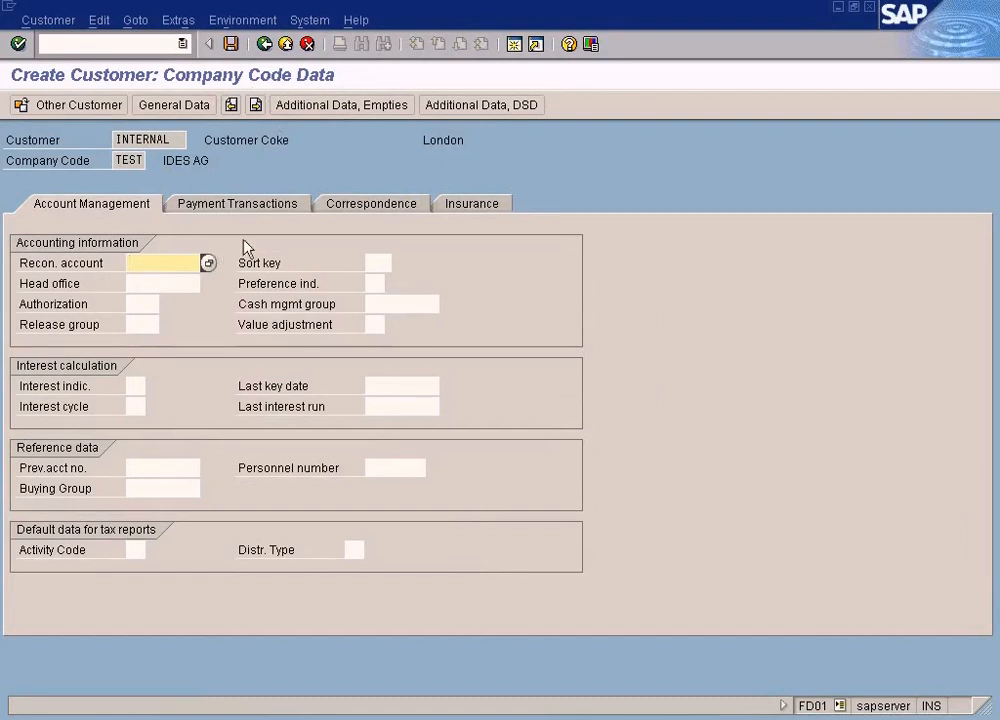
{"action": "left_click", "coordinate": [175, 280]}
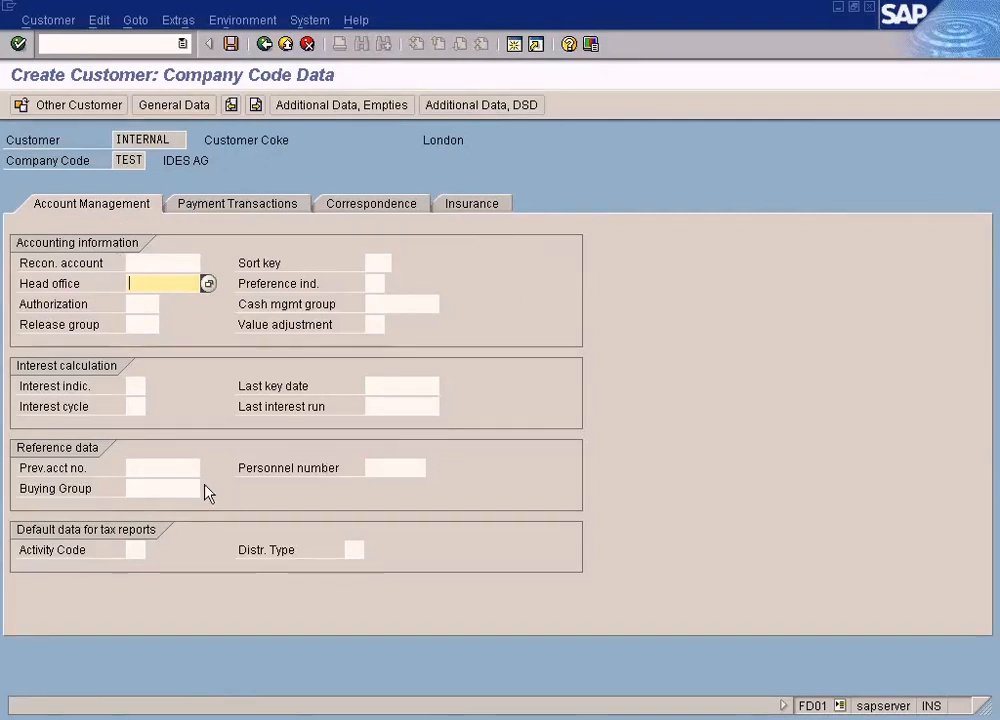
{"action": "left_click_drag", "start_coordinate": [116, 268], "coordinate": [349, 342]}
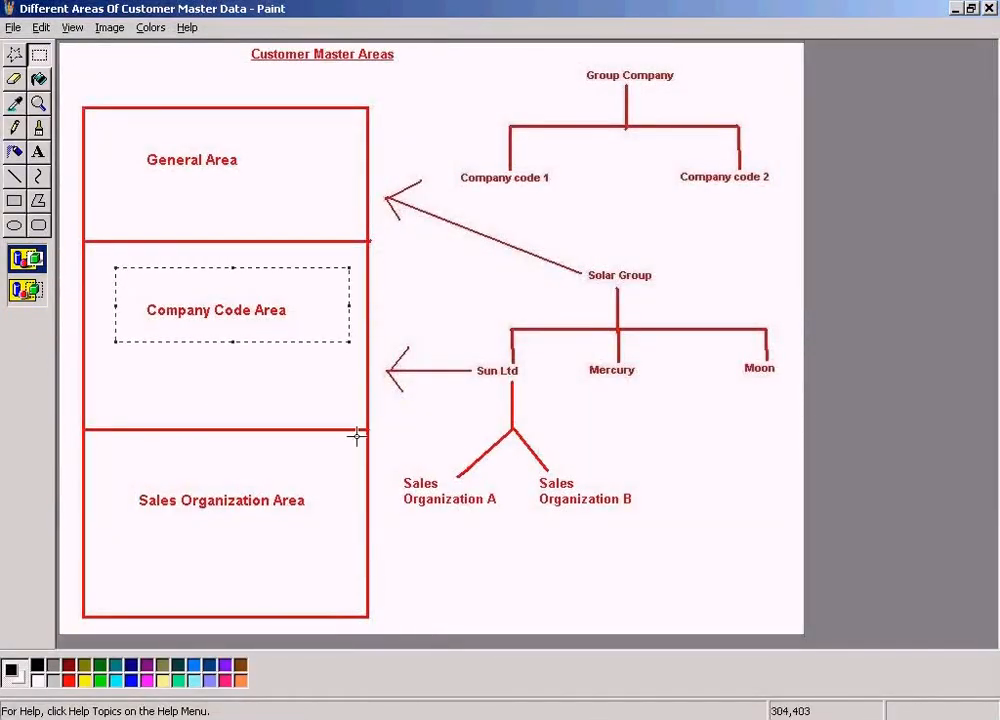
{"action": "key", "text": "alt+Tab"}
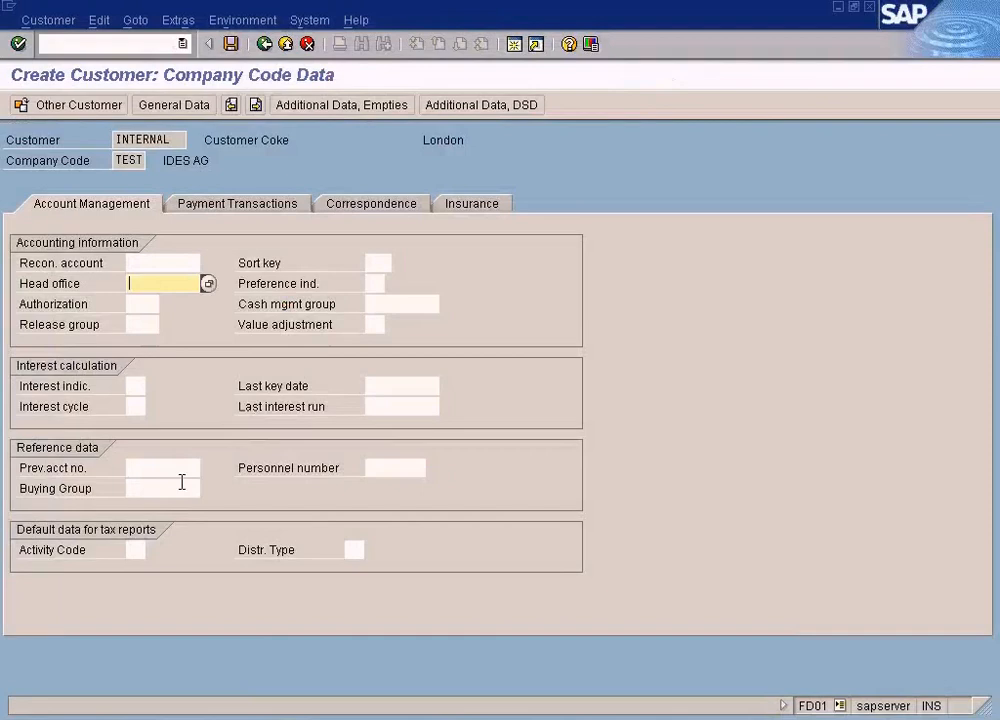
Enter NOT SHARED as the previous account number in the company code data for TEST and save the customer.
{"action": "left_click", "coordinate": [147, 468]}
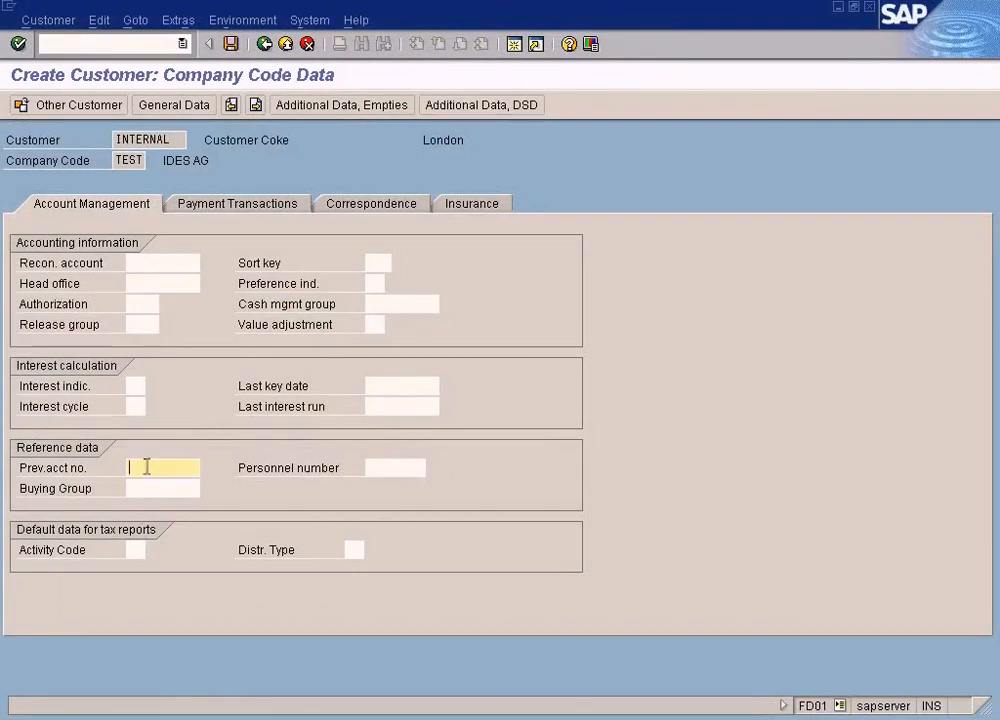
{"action": "key", "text": "alt+Tab"}
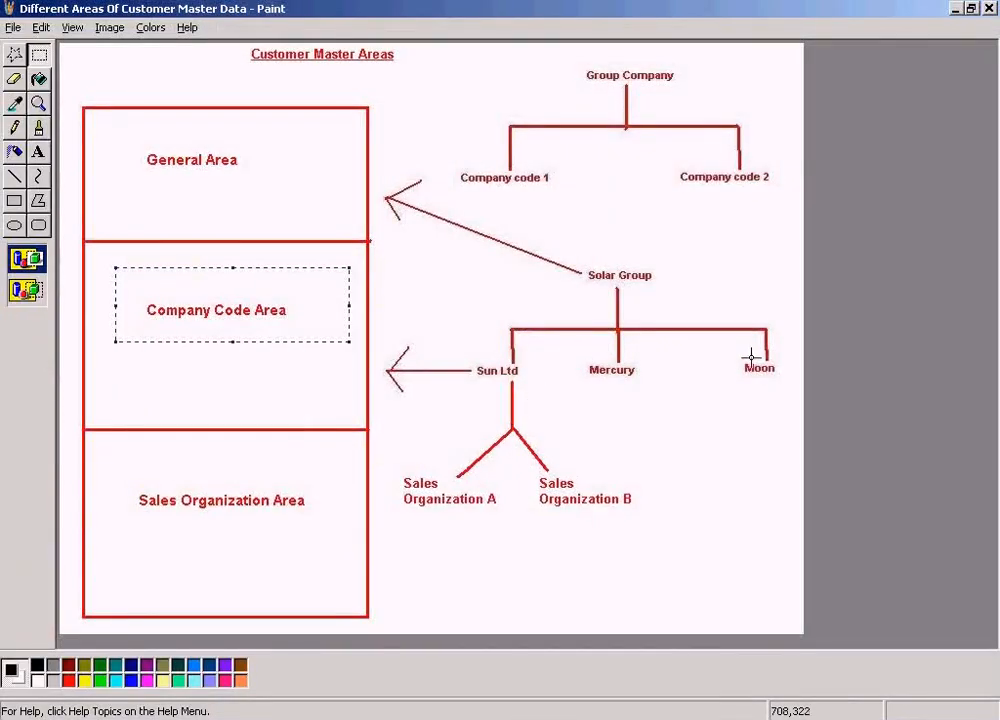
{"action": "key", "text": "alt+Tab"}
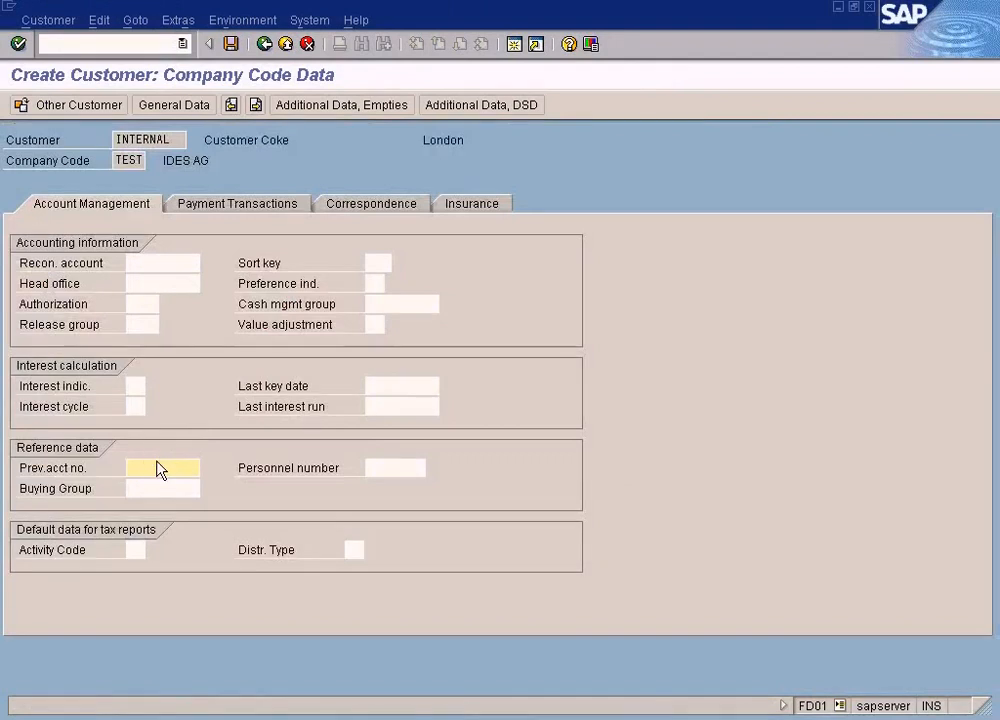
{"action": "left_click", "coordinate": [396, 467]}
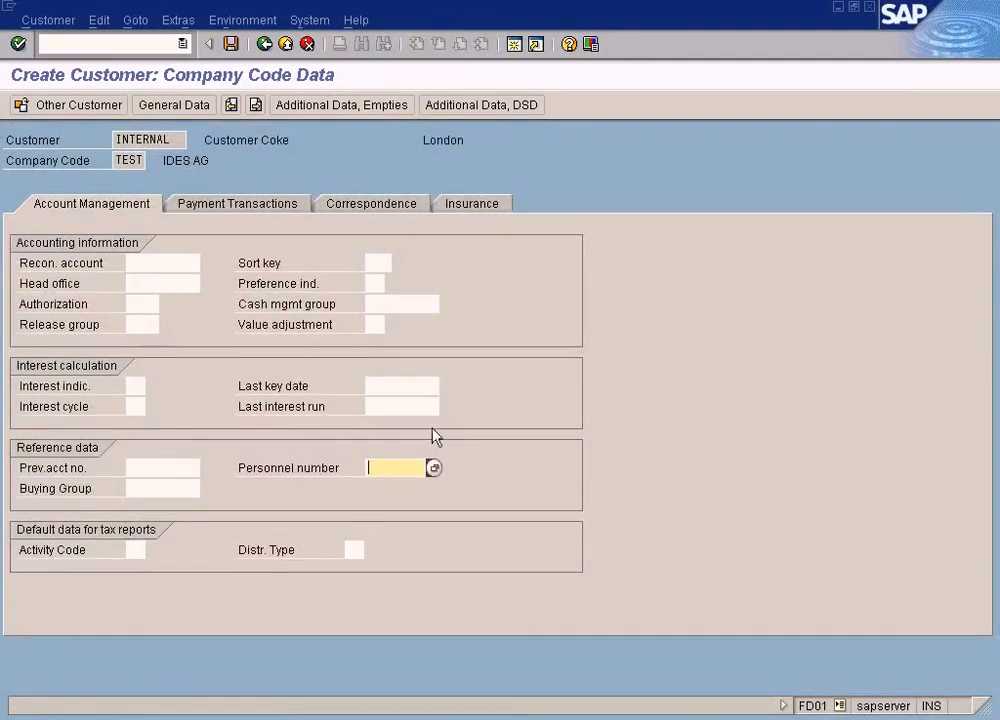
{"action": "left_click", "coordinate": [175, 280]}
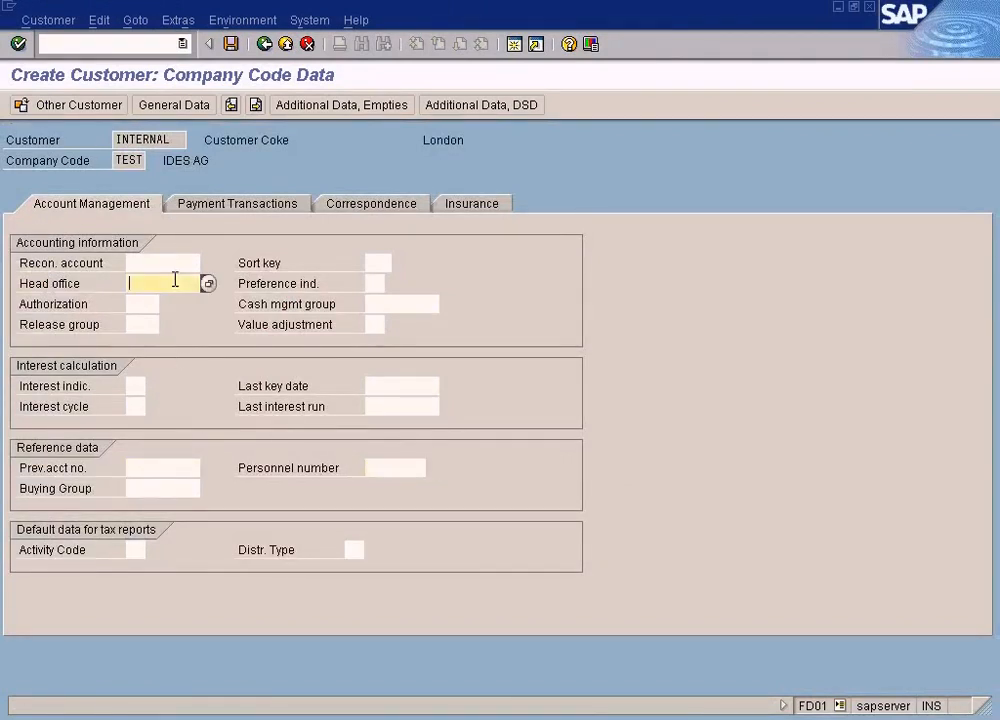
{"action": "left_click", "coordinate": [152, 304]}
{"action": "left_click", "coordinate": [161, 466]}
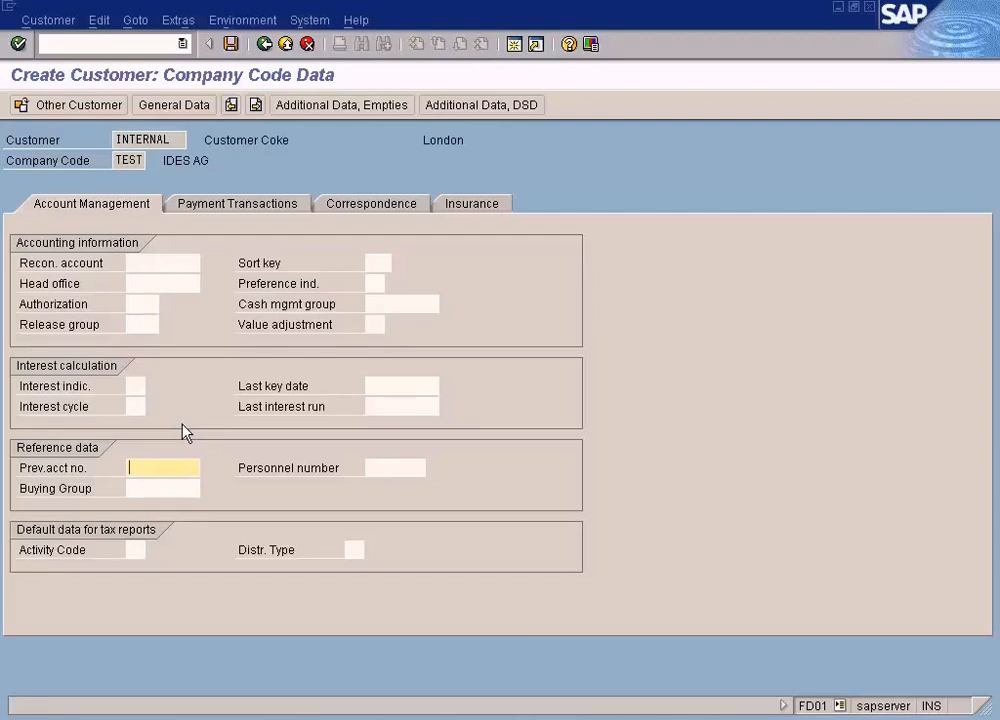
{"action": "type", "text": "not shared"}
{"action": "left_click", "coordinate": [231, 44]}
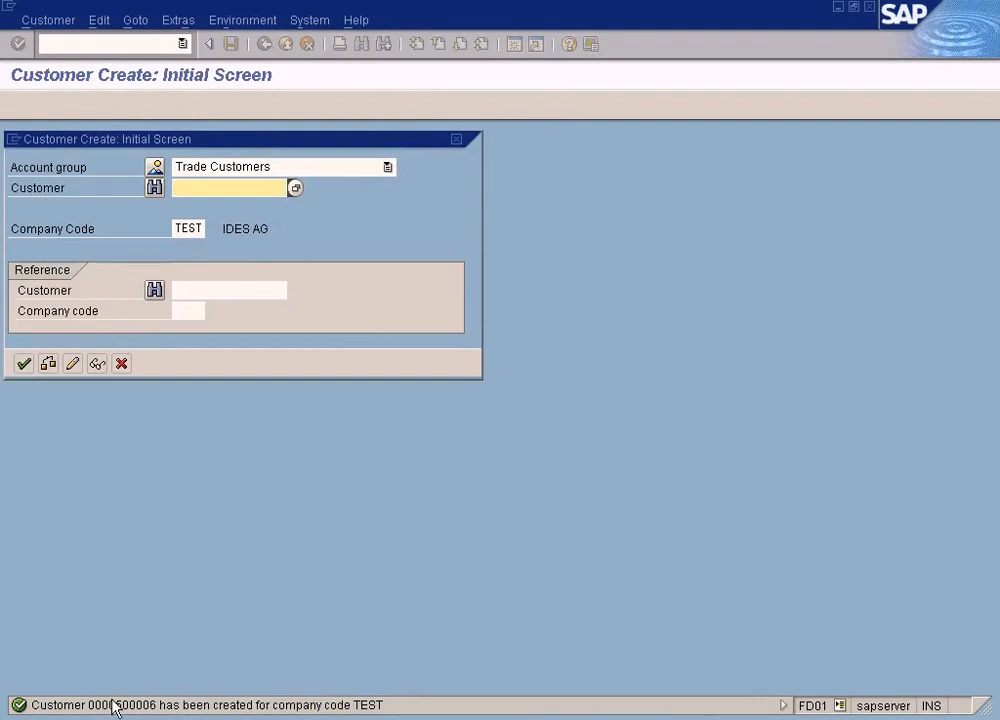
Display the saved customer, review its company code data and the name in its general data, and return to the SAP menu.
{"action": "left_click", "coordinate": [97, 364]}
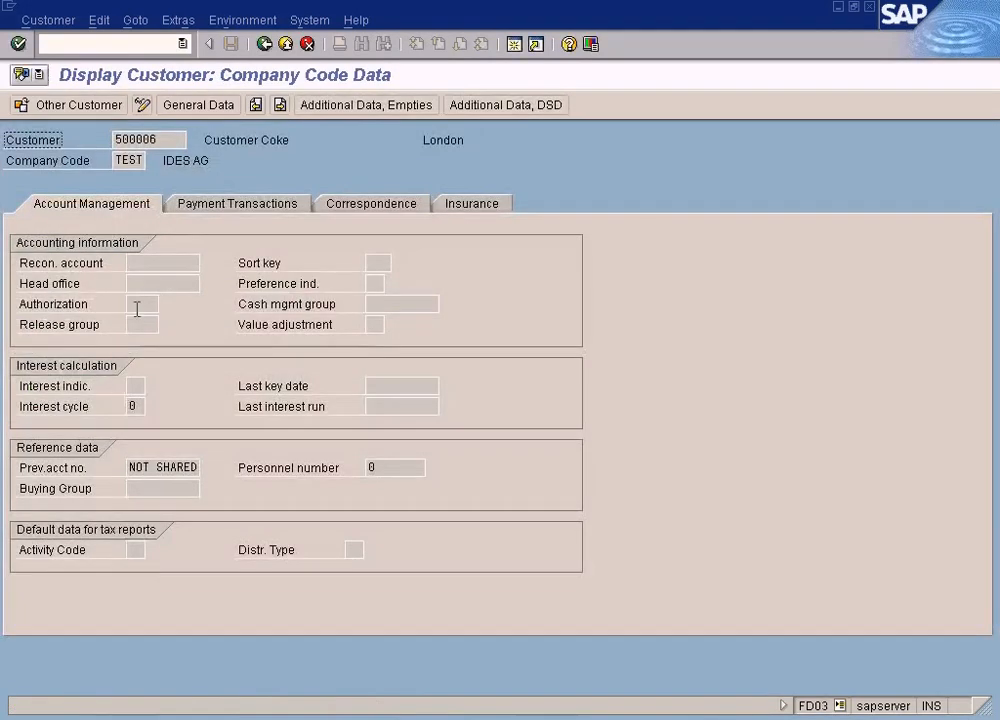
{"action": "left_click", "coordinate": [167, 139]}
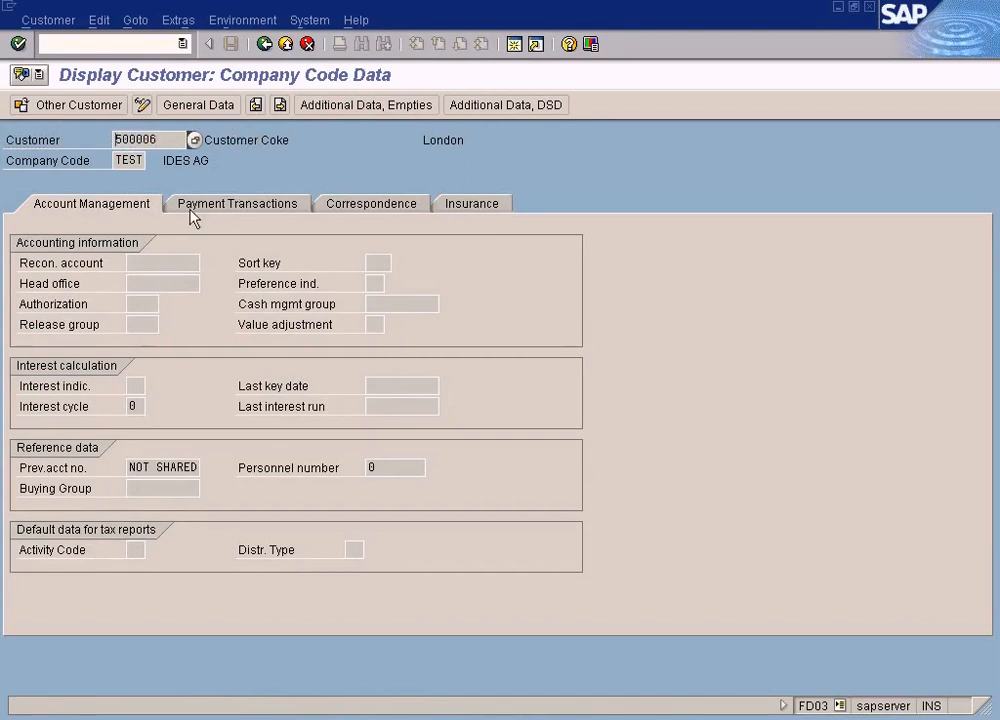
{"action": "left_click", "coordinate": [216, 110]}
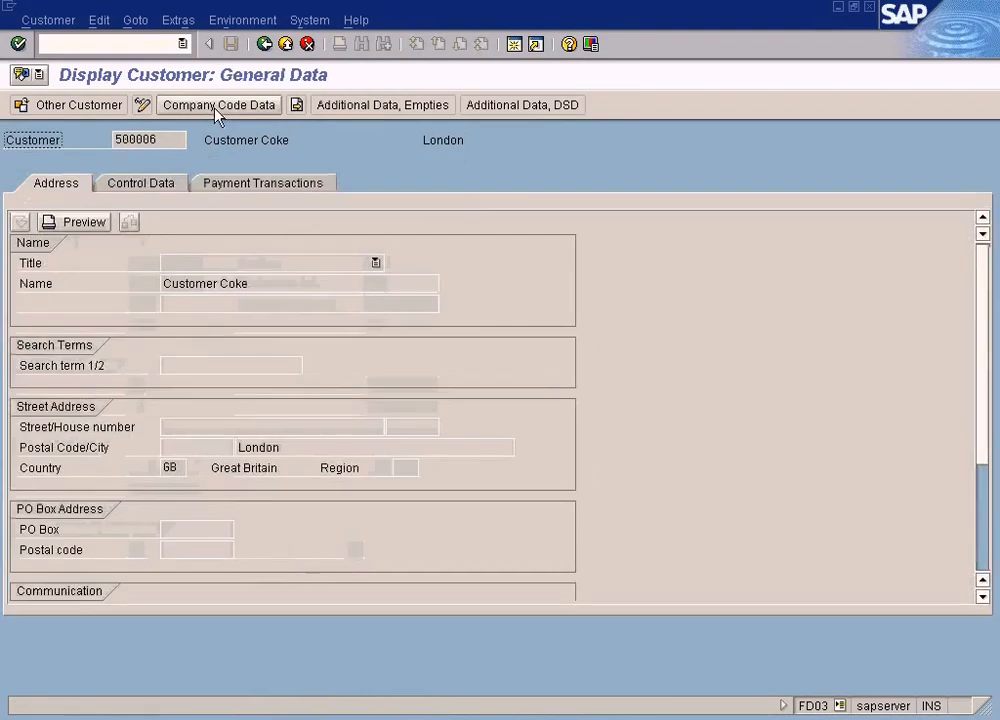
{"action": "left_click_drag", "start_coordinate": [264, 277], "coordinate": [148, 283]}
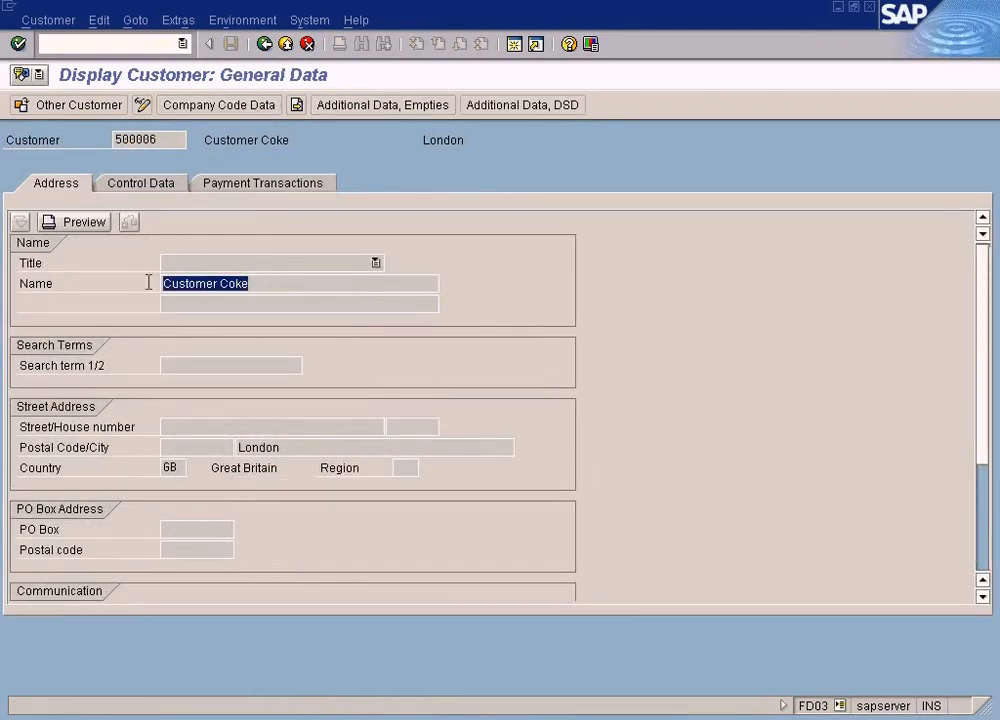
{"action": "left_click", "coordinate": [195, 365]}
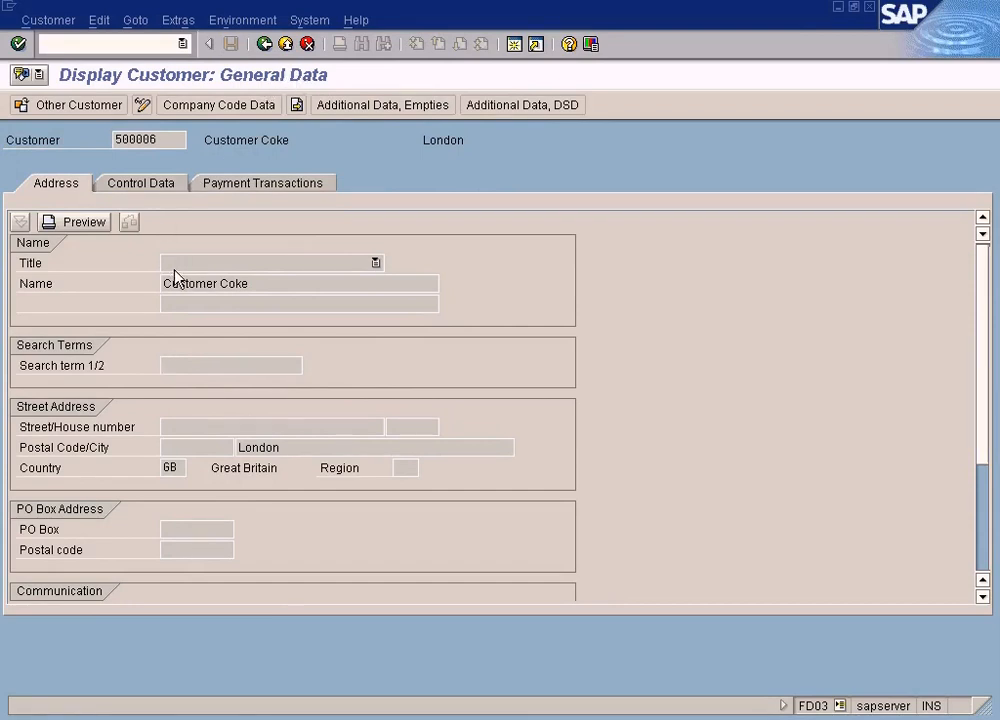
{"action": "left_click", "coordinate": [287, 54]}
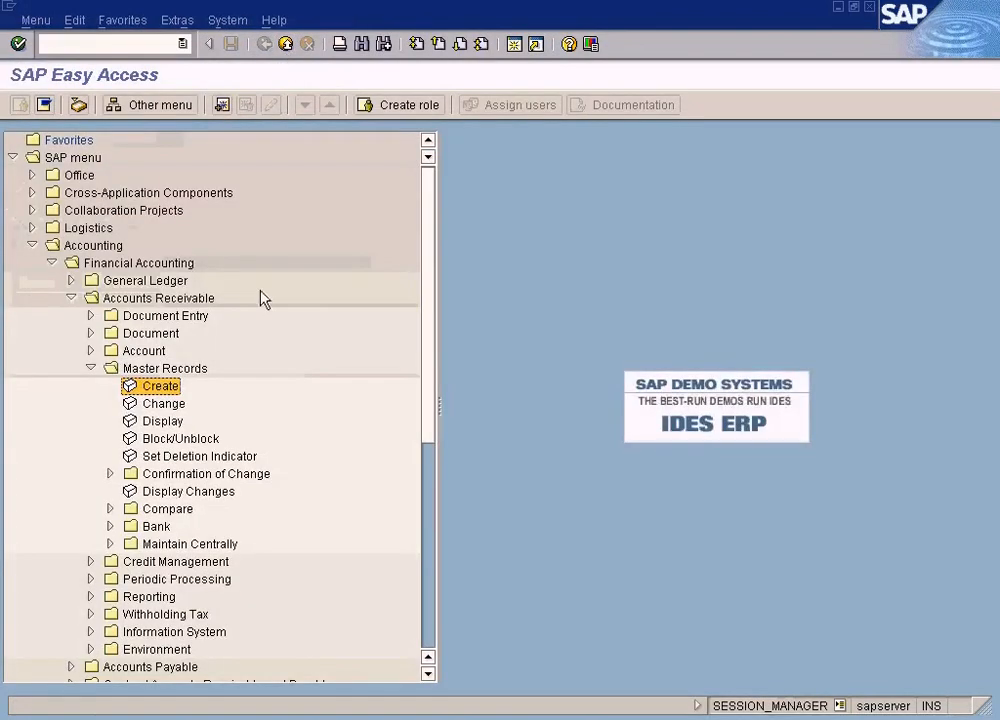
Switch to Paint, mark two areas of the diagram and return to SAP.
{"action": "left_click", "coordinate": [645, 716]}
{"action": "left_click_drag", "start_coordinate": [288, 88], "coordinate": [465, 160]}
{"action": "left_click_drag", "start_coordinate": [117, 238], "coordinate": [196, 292]}
{"action": "key", "text": "alt+Tab"}
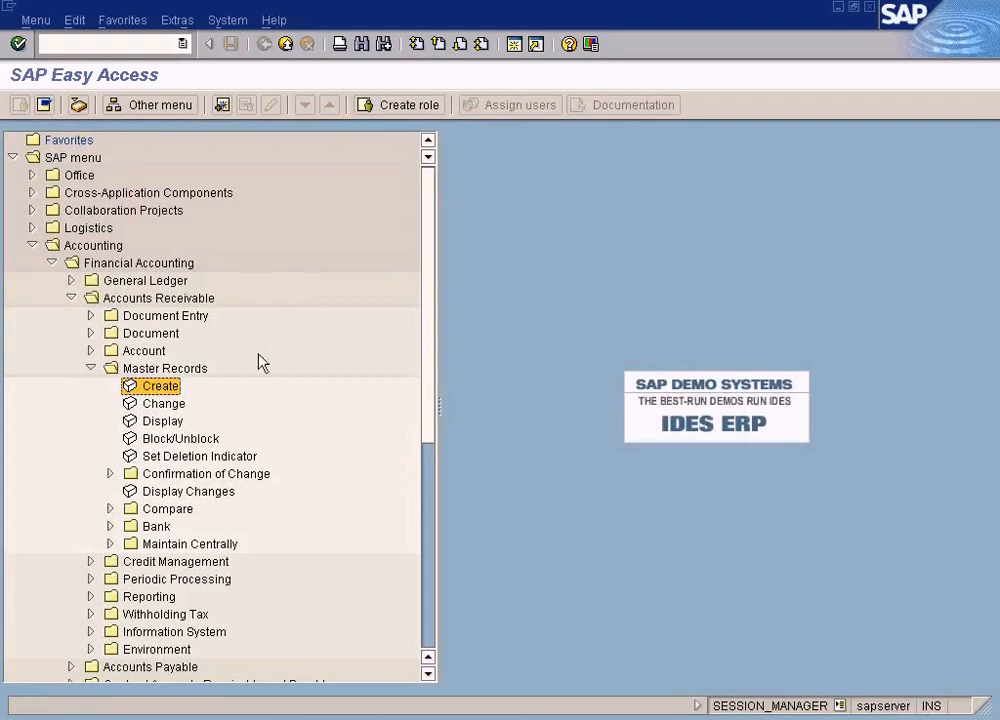
Start a new customer creation under Accounts Receivable master records and enter Customer Coke's existing customer number.
{"action": "double_click", "coordinate": [155, 386]}
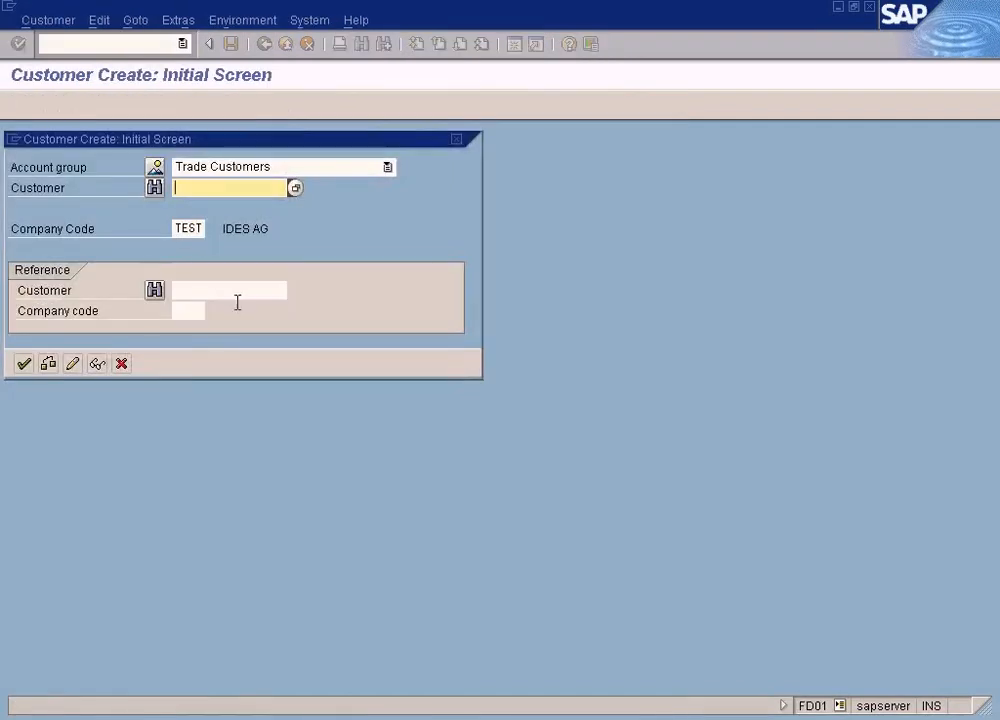
{"action": "left_click", "coordinate": [190, 229]}
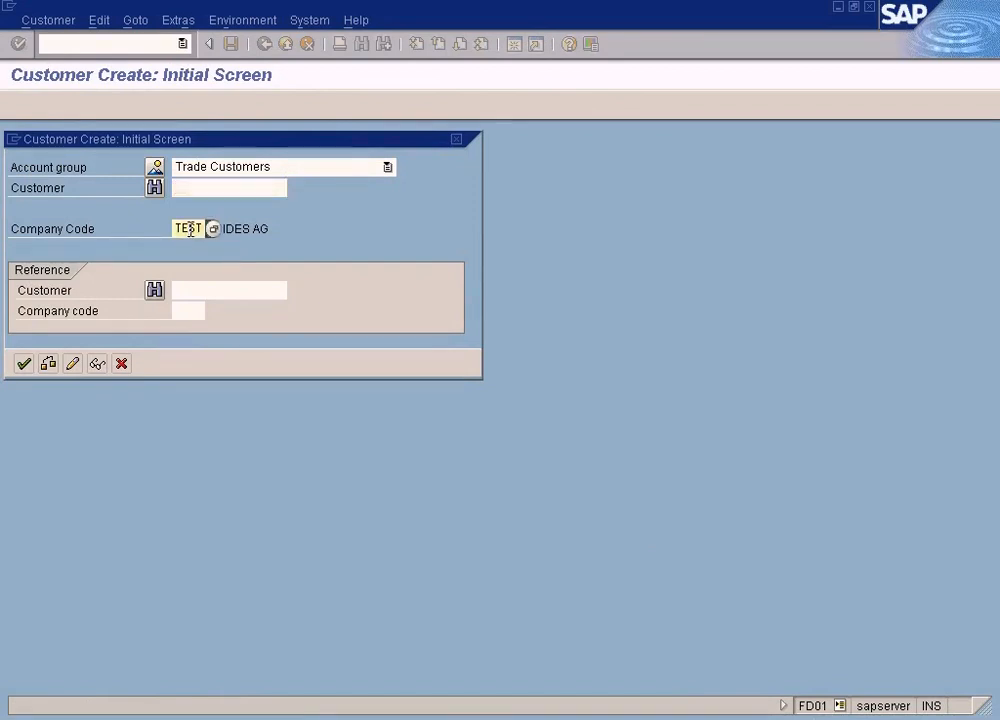
{"action": "left_click", "coordinate": [197, 186]}
{"action": "type", "text": "500006"}
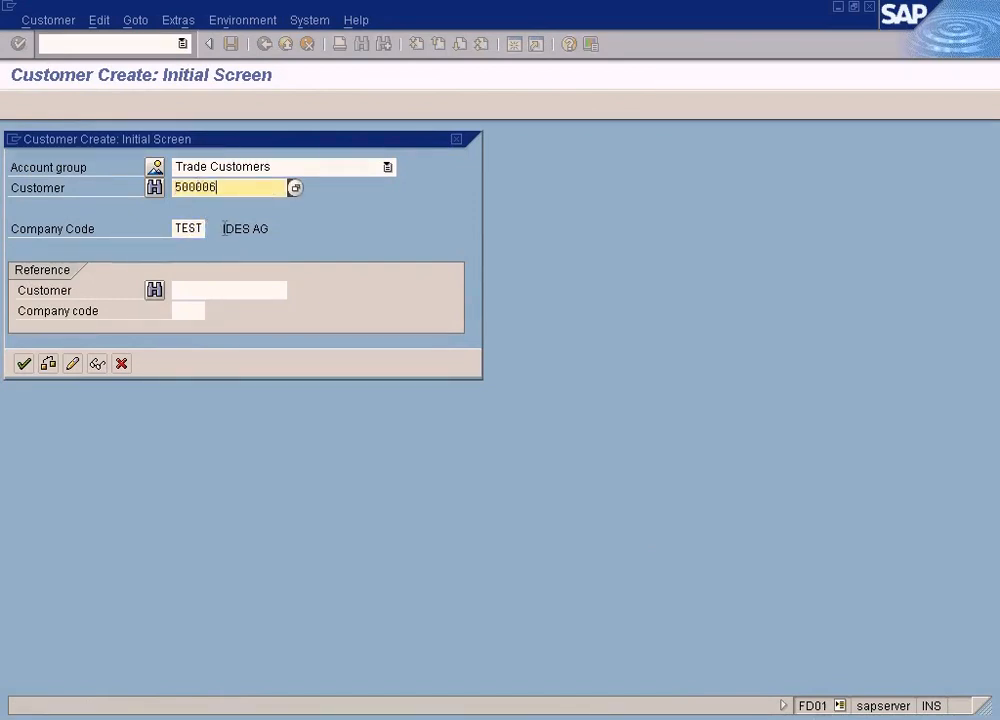
Choose company code TES2 (Sun Ltd, New York) from the list of available company codes.
{"action": "left_click", "coordinate": [193, 229]}
{"action": "left_click", "coordinate": [213, 229]}
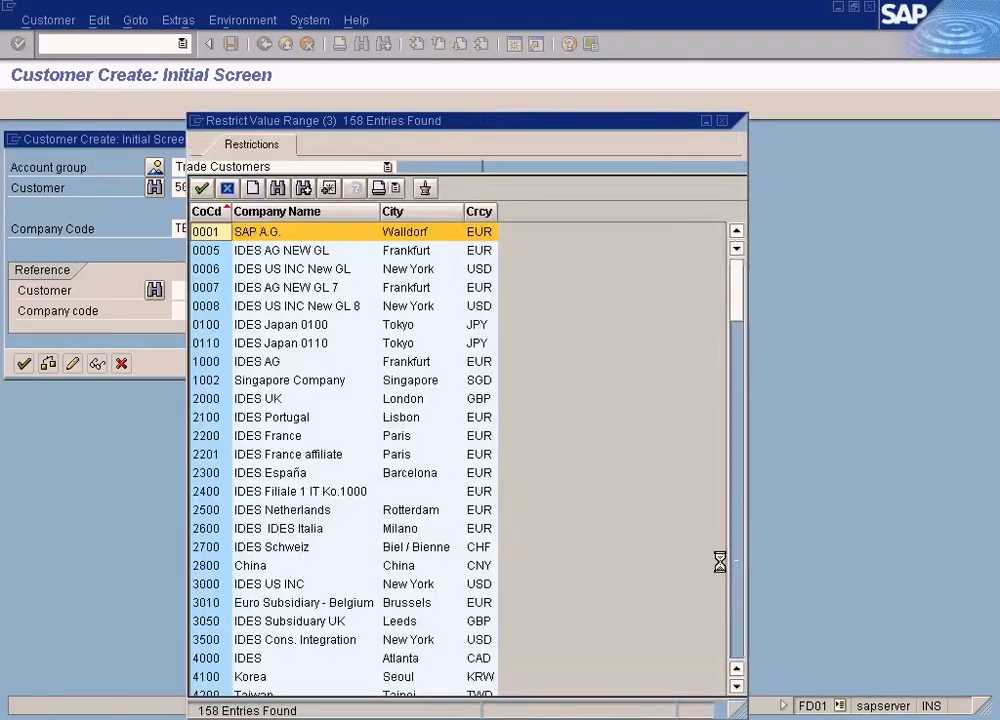
{"action": "left_click", "coordinate": [737, 589]}
{"action": "left_click", "coordinate": [737, 589]}
{"action": "left_click", "coordinate": [735, 596]}
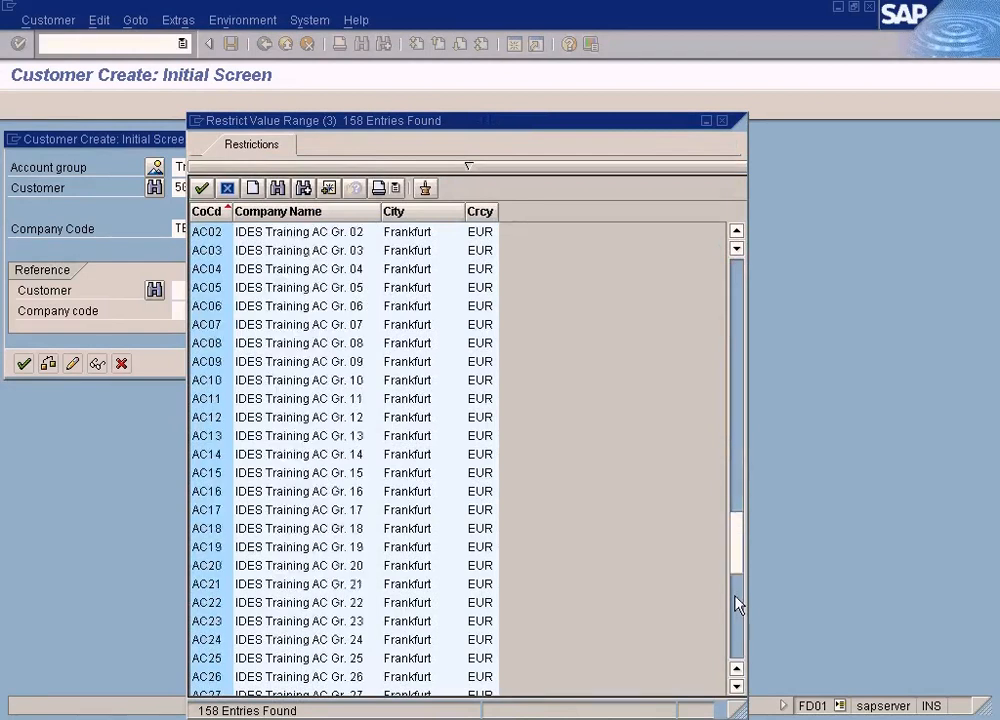
{"action": "left_click", "coordinate": [735, 598]}
{"action": "left_click", "coordinate": [737, 648]}
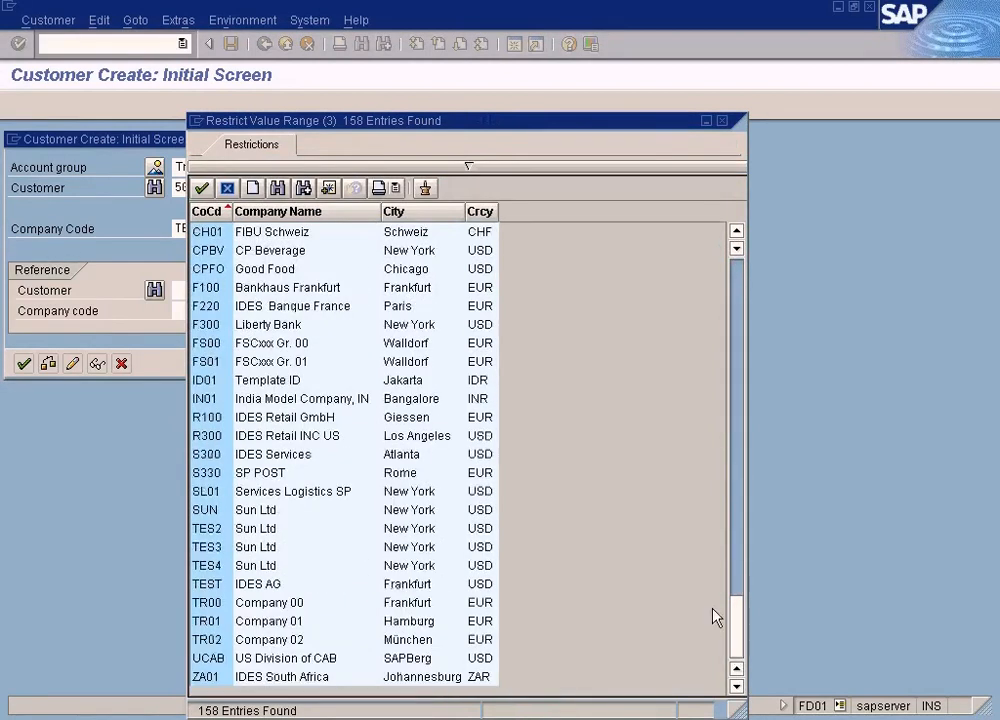
{"action": "left_click", "coordinate": [215, 533]}
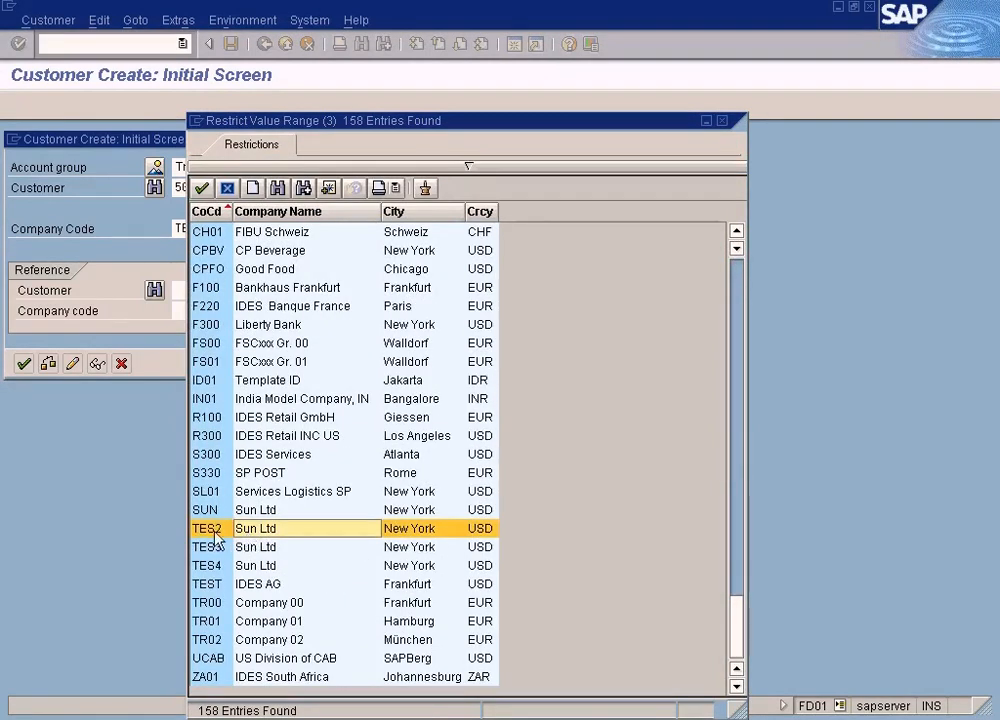
{"action": "left_click", "coordinate": [221, 531]}
{"action": "double_click", "coordinate": [221, 533]}
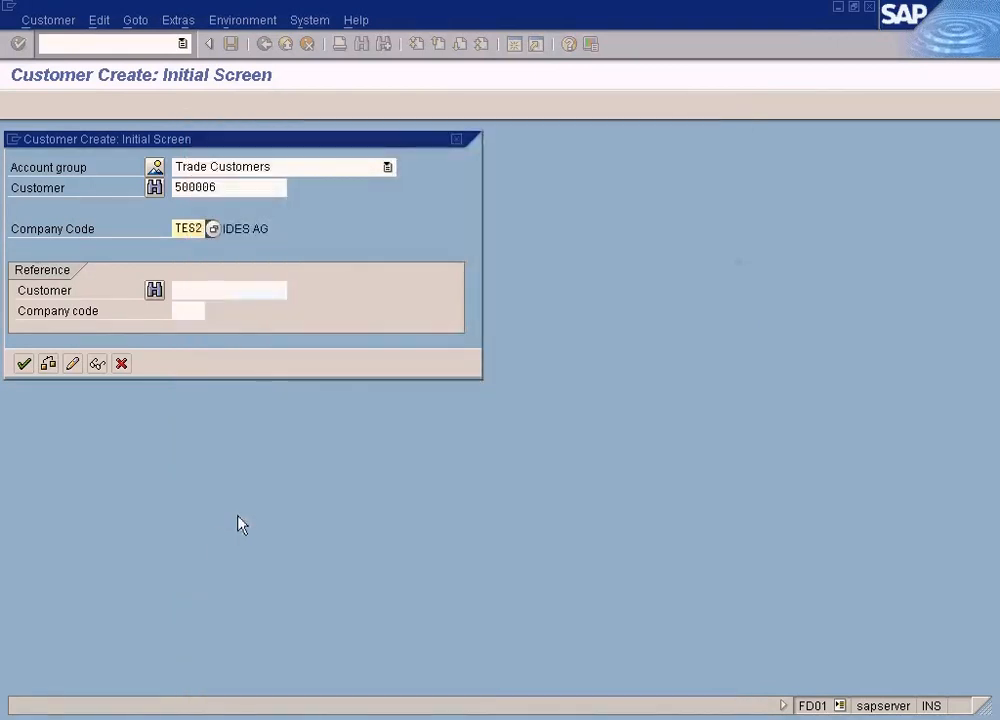
{"action": "double_click", "coordinate": [227, 189]}
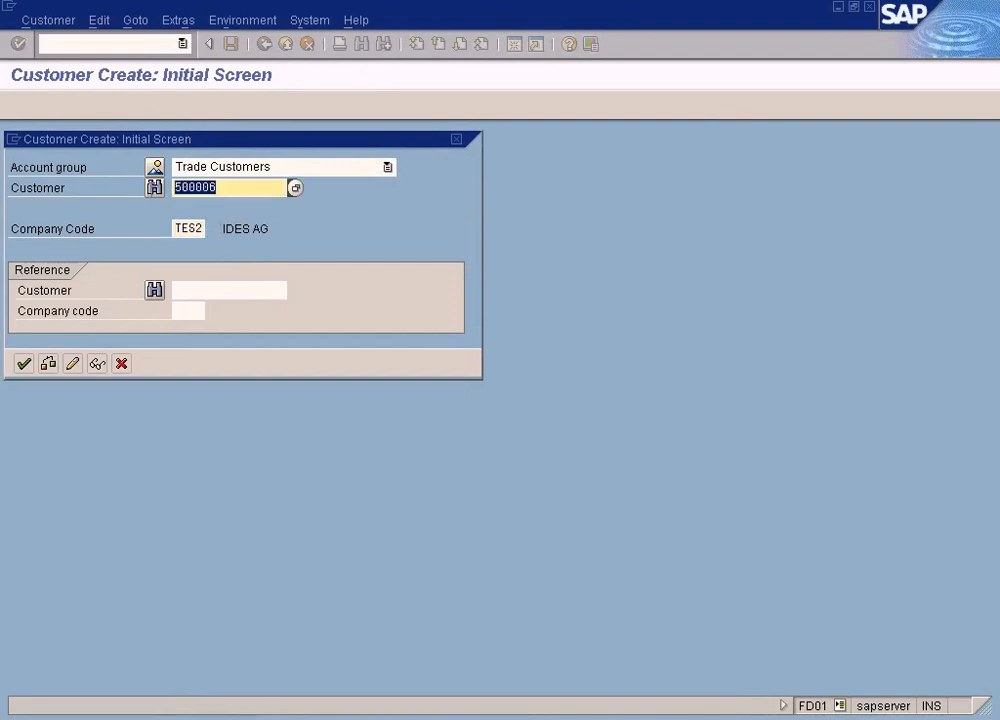
{"action": "left_click", "coordinate": [178, 228]}
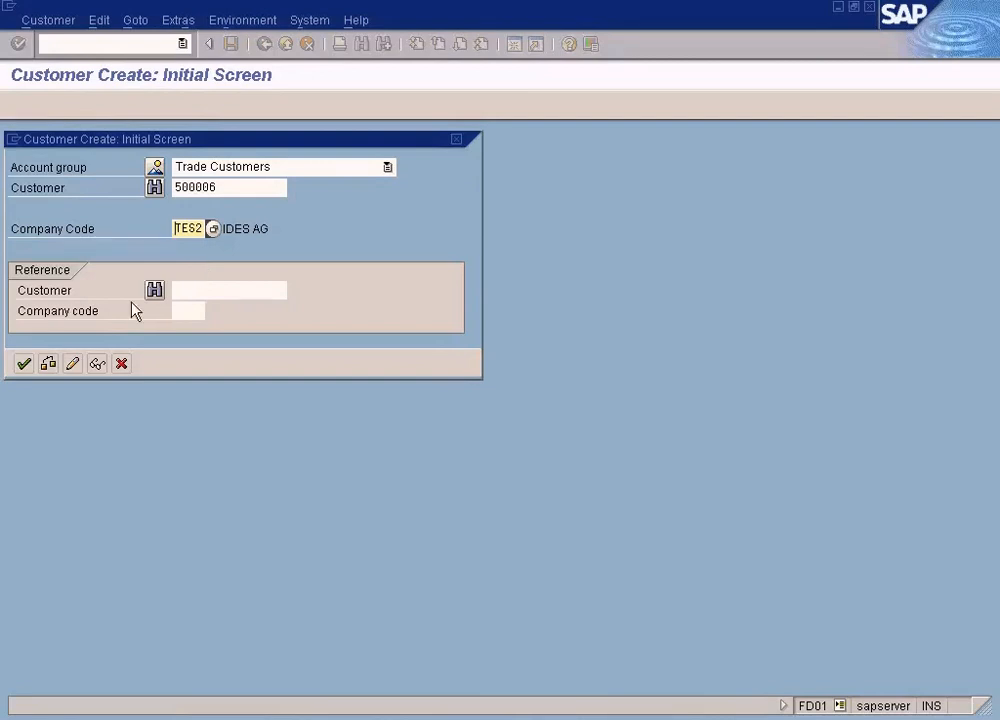
{"action": "left_click", "coordinate": [24, 364]}
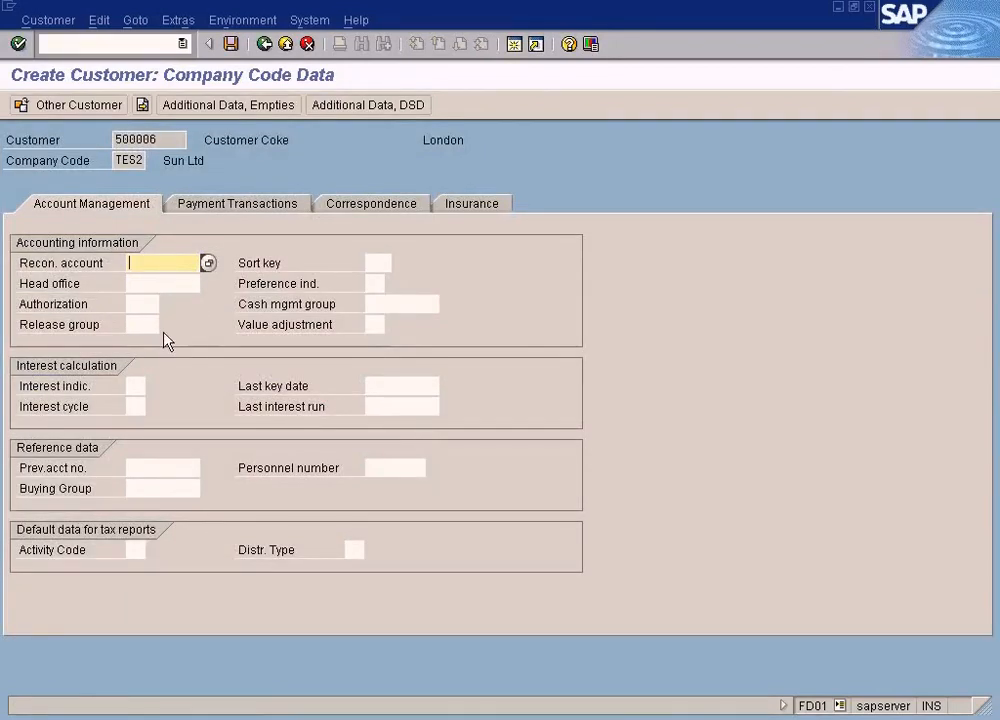
{"action": "left_click", "coordinate": [265, 45]}
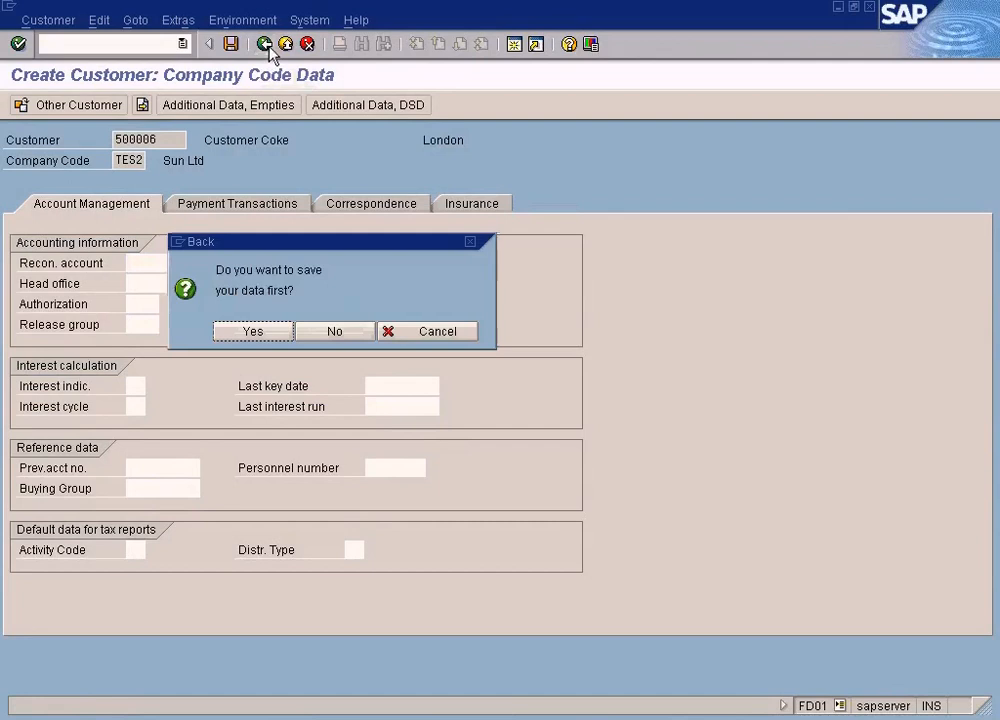
{"action": "left_click", "coordinate": [306, 332]}
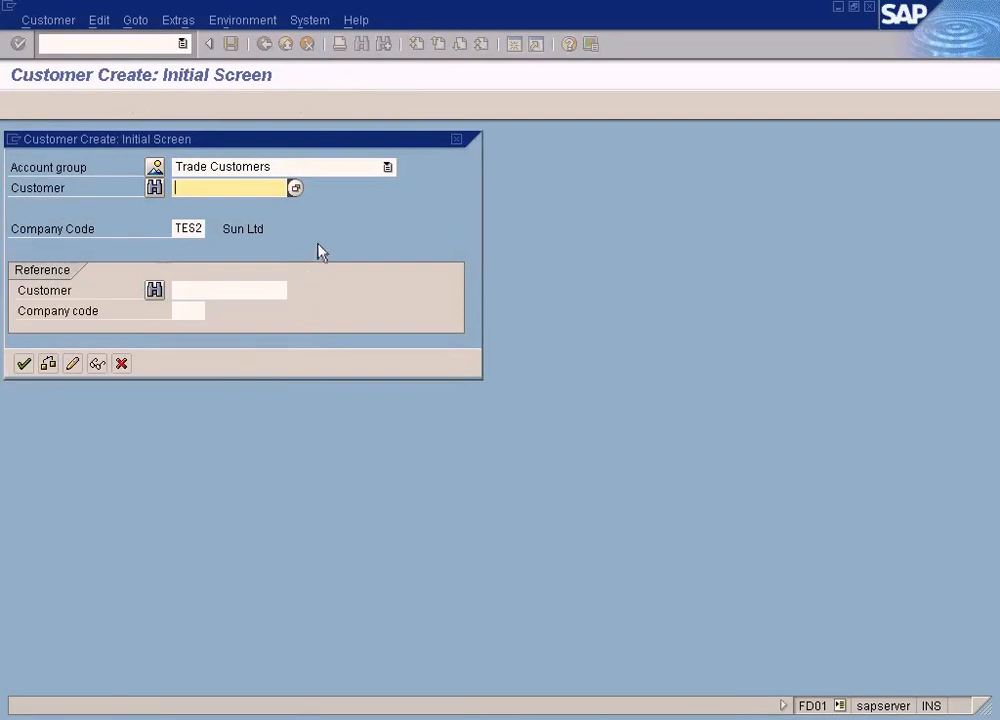
Enter Customer Coke's existing customer number for company code TES2, open its company code data and view the payment transactions.
{"action": "type", "text": "500006"}
{"action": "left_click", "coordinate": [22, 364]}
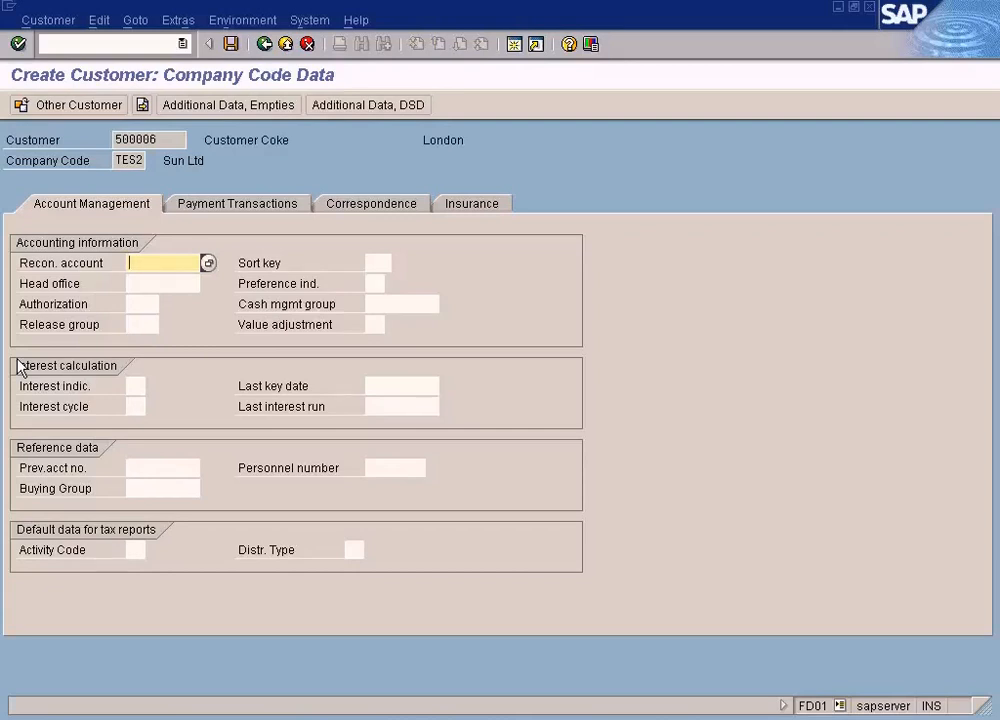
{"action": "left_click", "coordinate": [230, 207]}
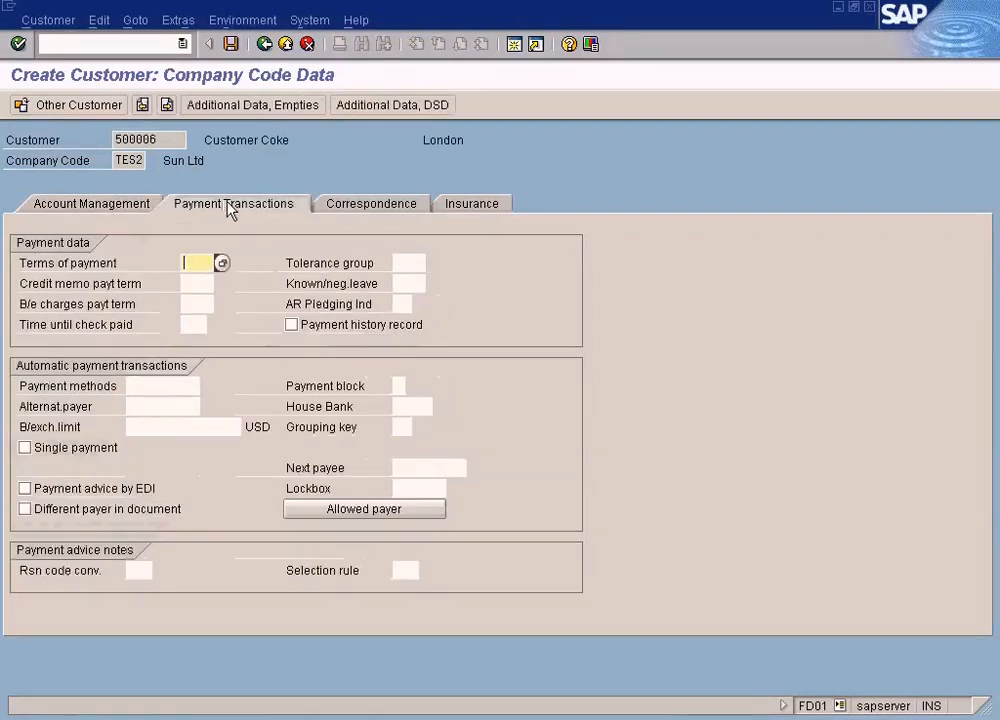
{"action": "left_click", "coordinate": [116, 210]}
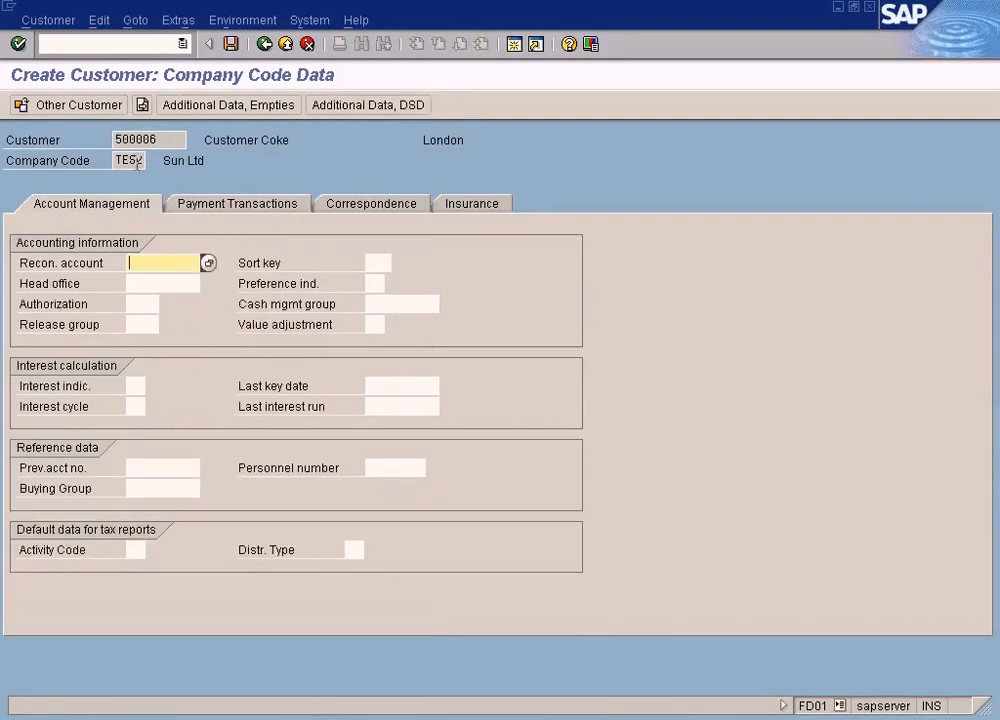
Check the customer number and company code TES2 in the header and save the customer for that company code.
{"action": "double_click", "coordinate": [137, 161]}
{"action": "left_click", "coordinate": [176, 137]}
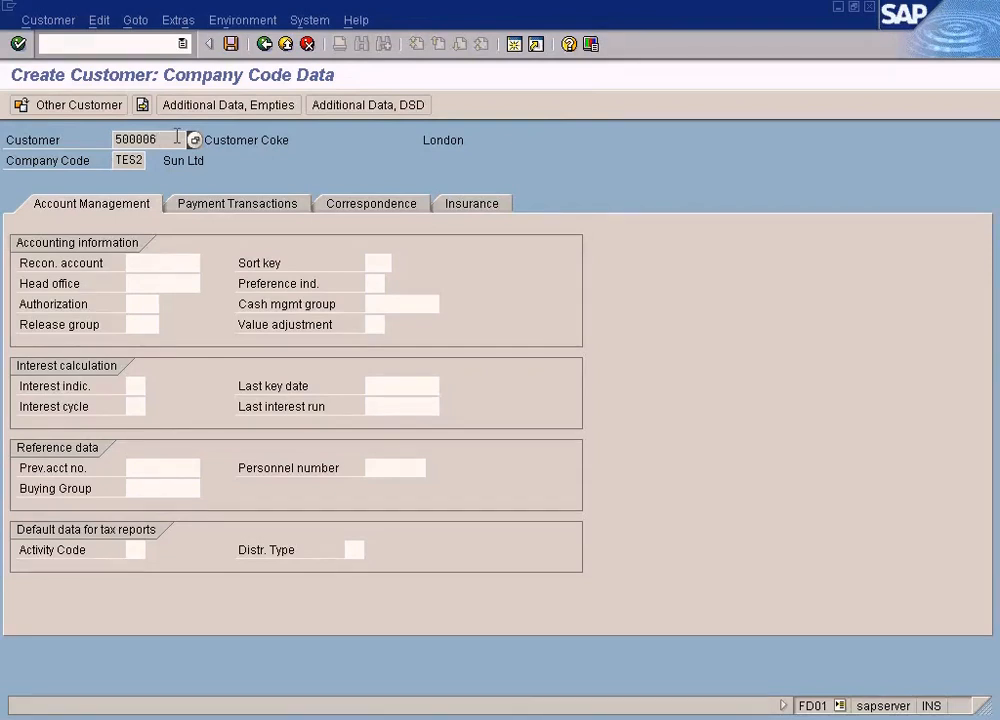
{"action": "left_click", "coordinate": [130, 160]}
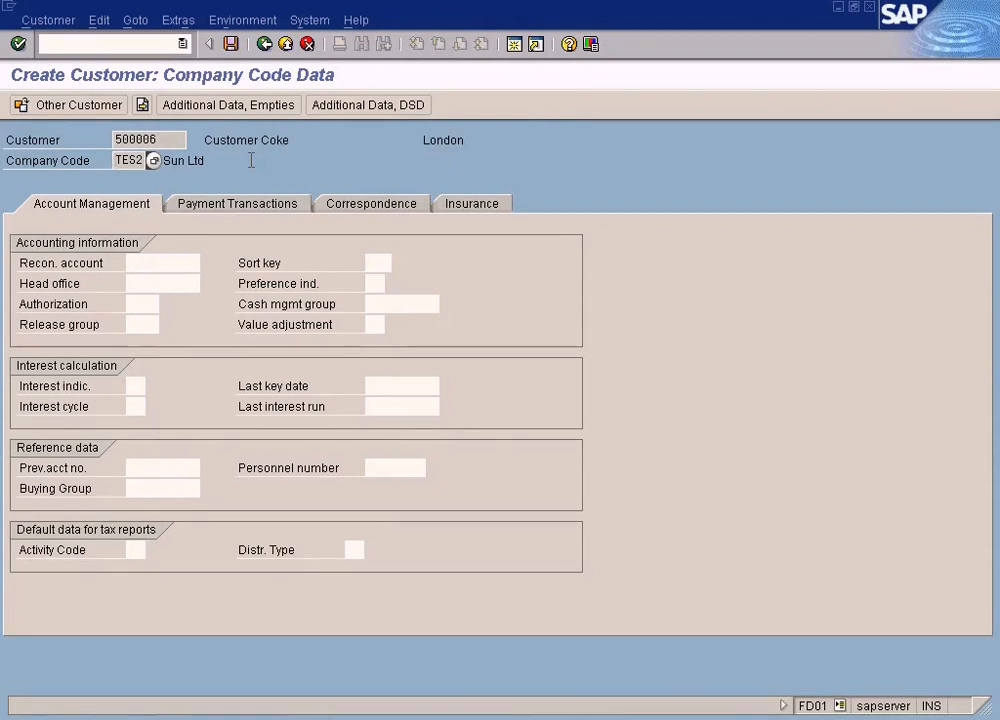
{"action": "left_click_drag", "start_coordinate": [116, 161], "coordinate": [190, 161]}
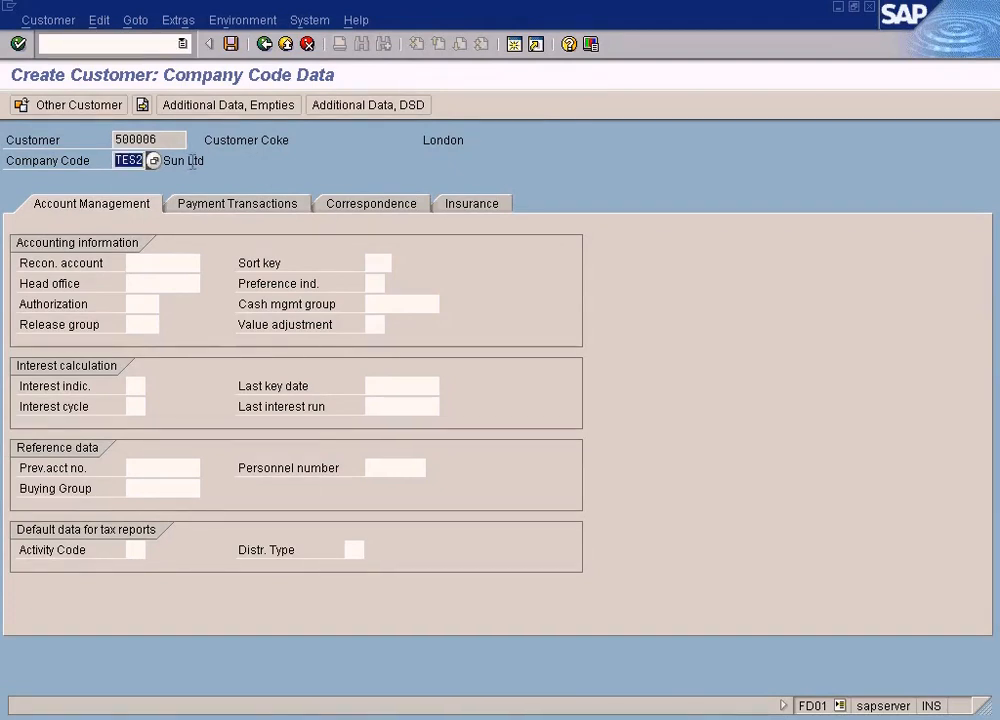
{"action": "left_click", "coordinate": [165, 466]}
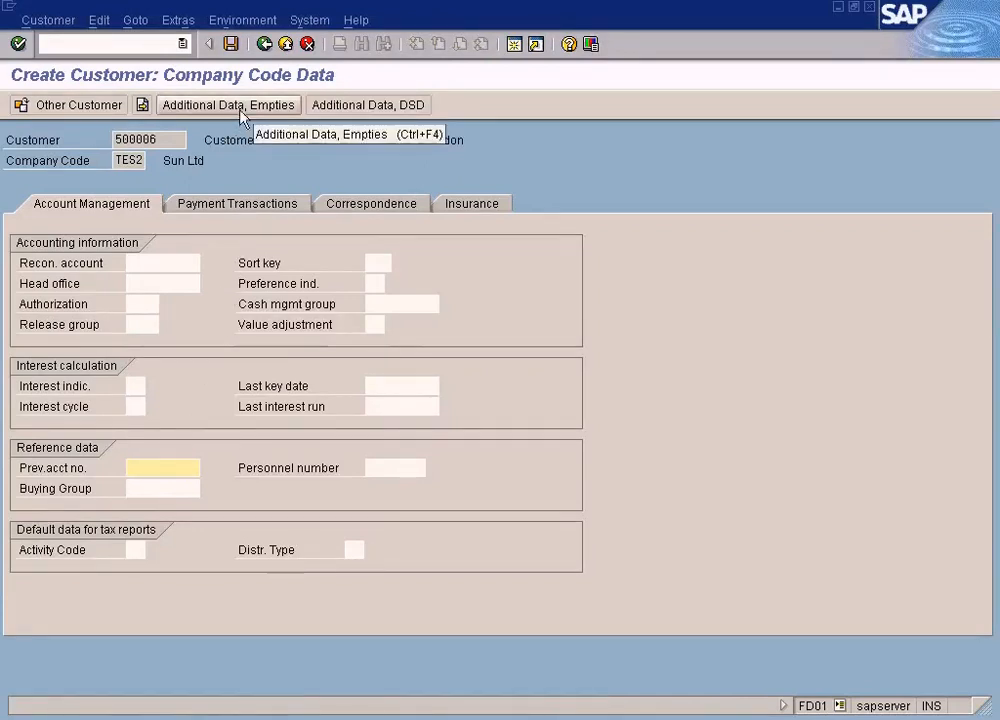
{"action": "left_click", "coordinate": [231, 45]}
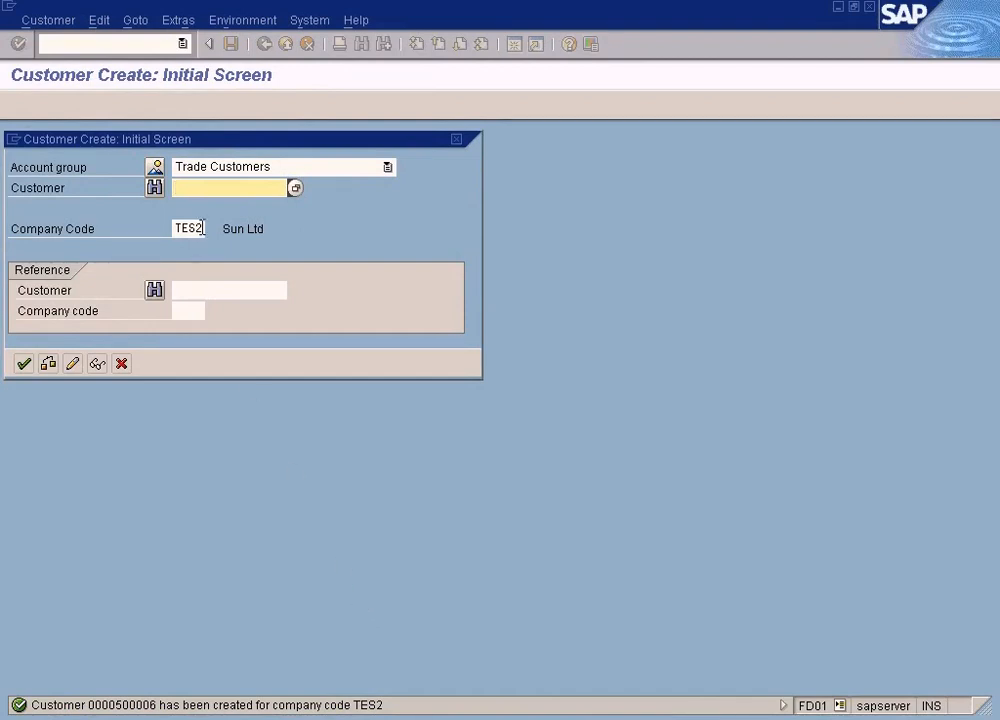
Set the company code for the customer creation to TES3 and mark CHINA in the Paint company diagram.
{"action": "left_click", "coordinate": [198, 229]}
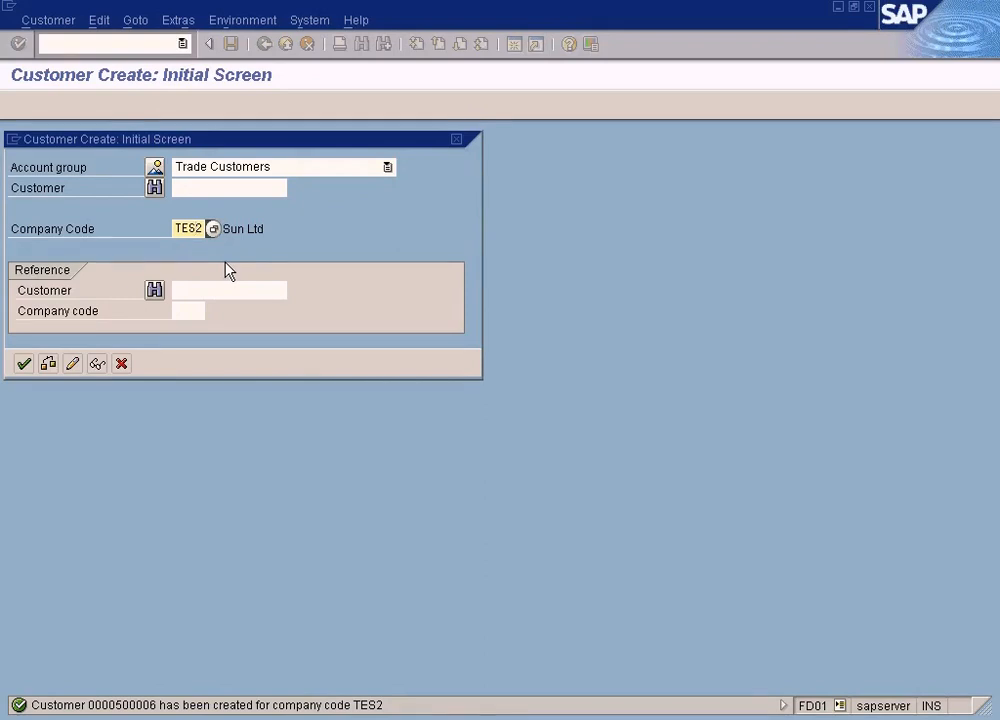
{"action": "key", "text": "BackSpace"}
{"action": "type", "text": "3"}
{"action": "key", "text": "alt+Tab"}
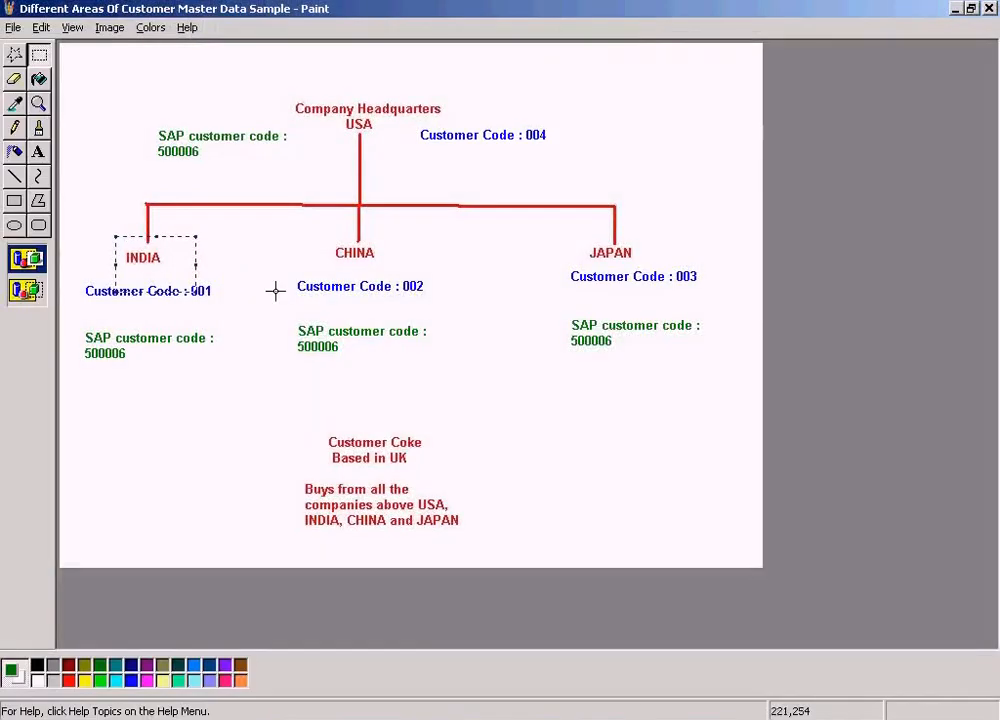
{"action": "left_click_drag", "start_coordinate": [316, 233], "coordinate": [406, 277]}
{"action": "key", "text": "alt+Tab"}
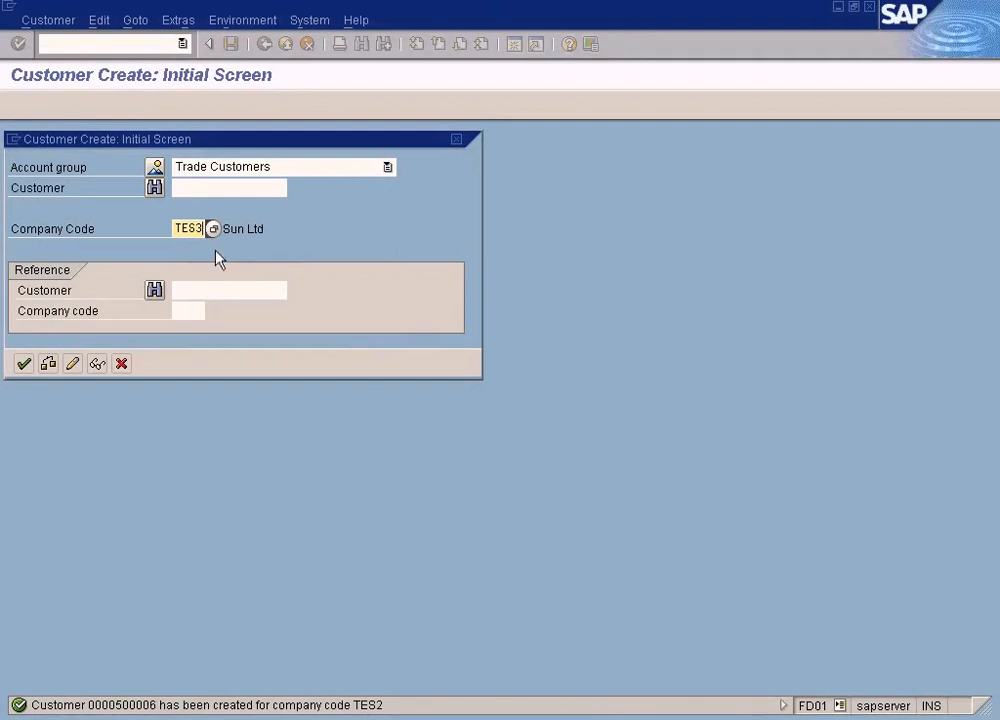
Enter Customer Coke's existing customer number, set the previous account number to china and save the customer for company code TES3.
{"action": "left_click", "coordinate": [217, 189]}
{"action": "type", "text": "500006"}
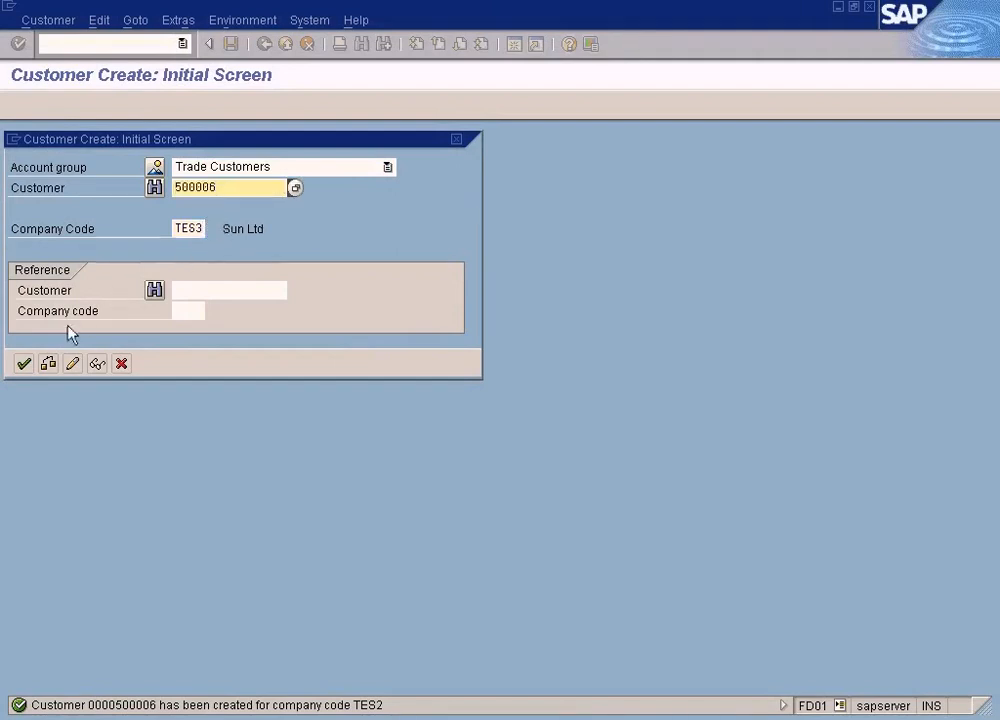
{"action": "left_click", "coordinate": [24, 363]}
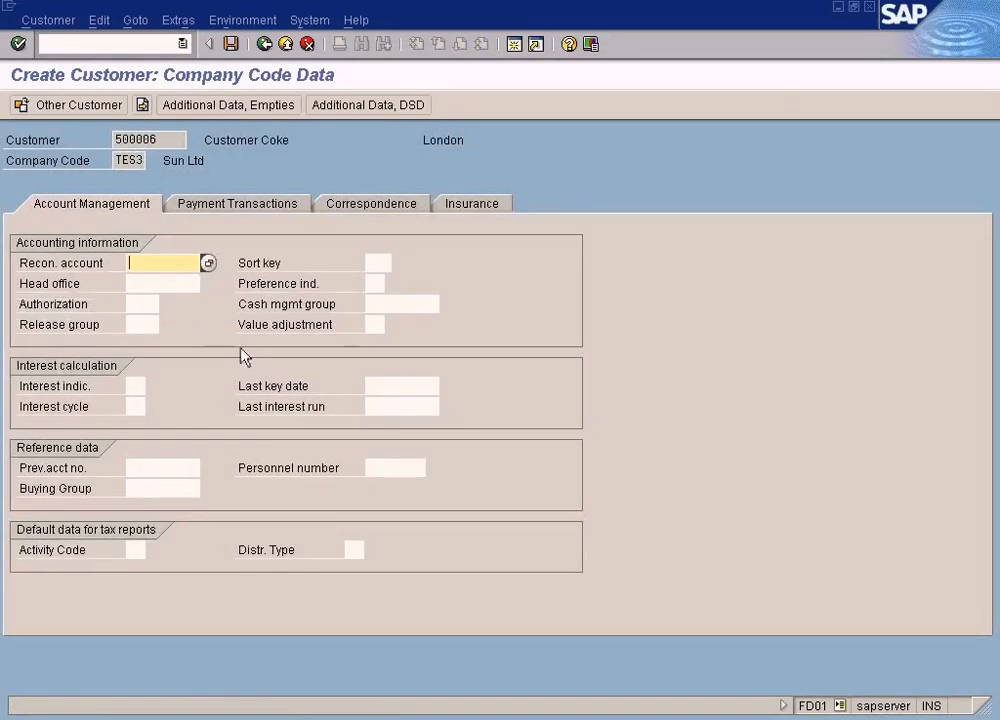
{"action": "left_click", "coordinate": [184, 465]}
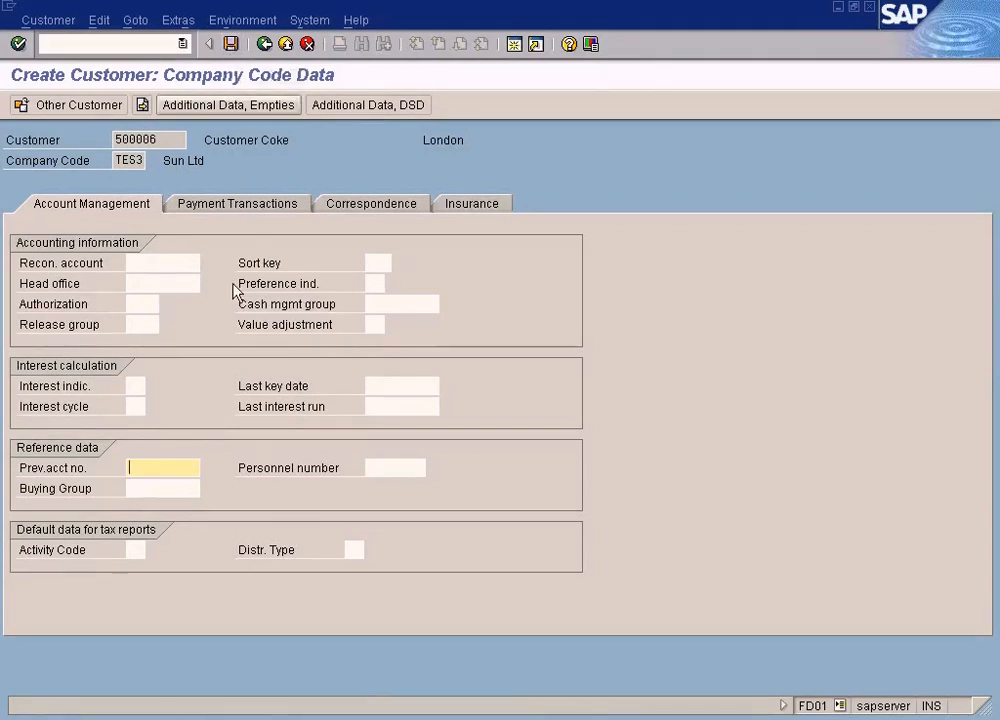
{"action": "type", "text": "china"}
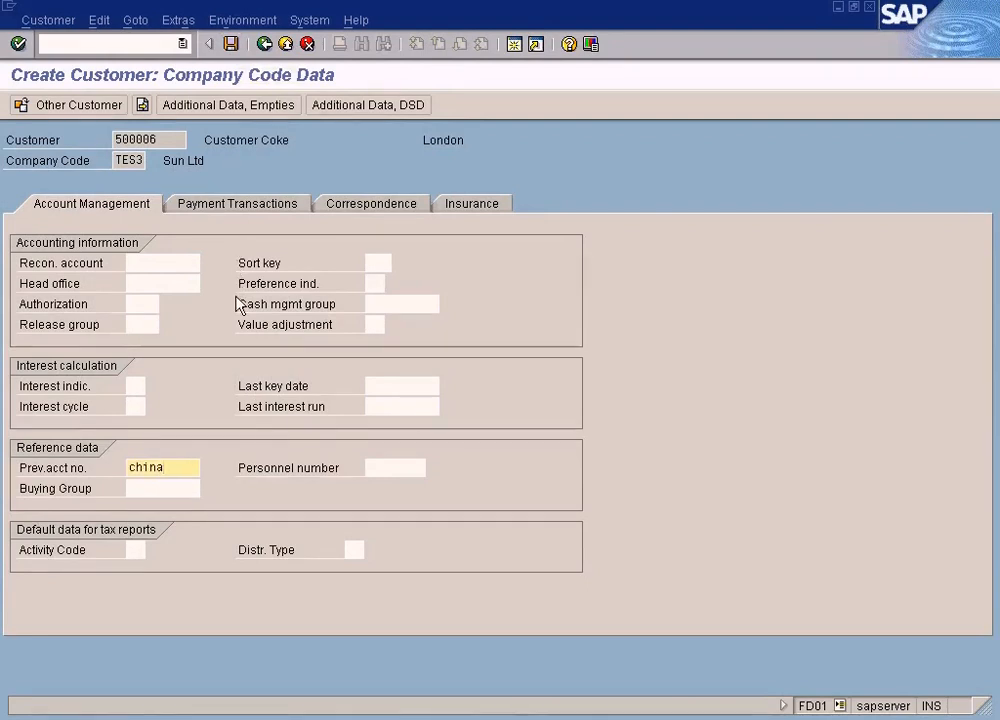
{"action": "left_click", "coordinate": [231, 46]}
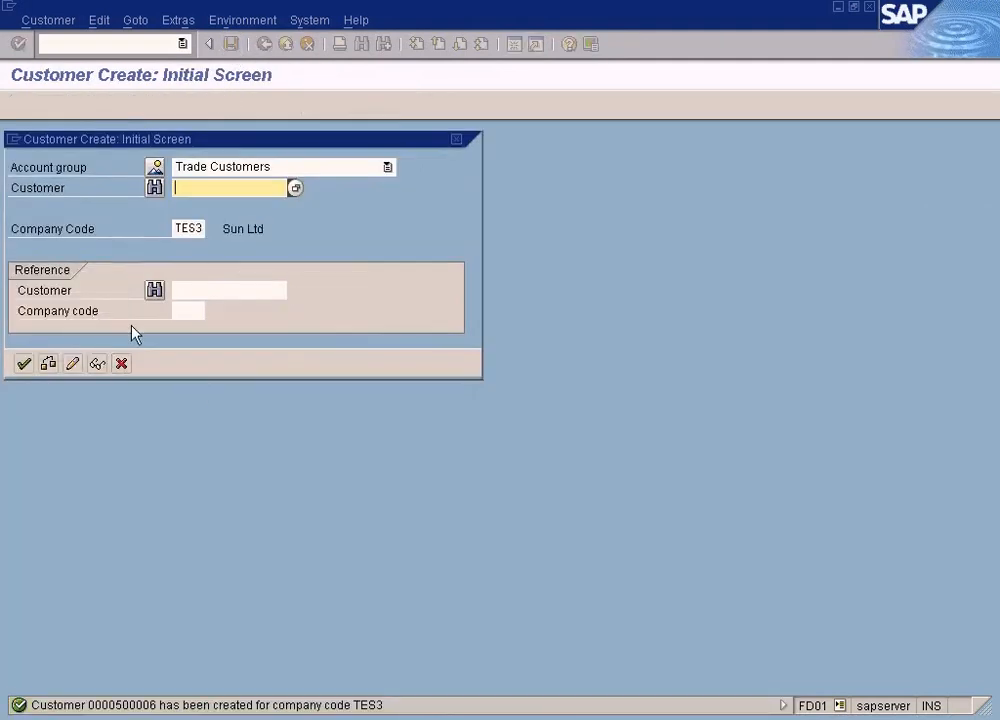
Open Customer Coke's general data for changing, with company code TES2.
{"action": "type", "text": "500006"}
{"action": "left_click", "coordinate": [200, 228]}
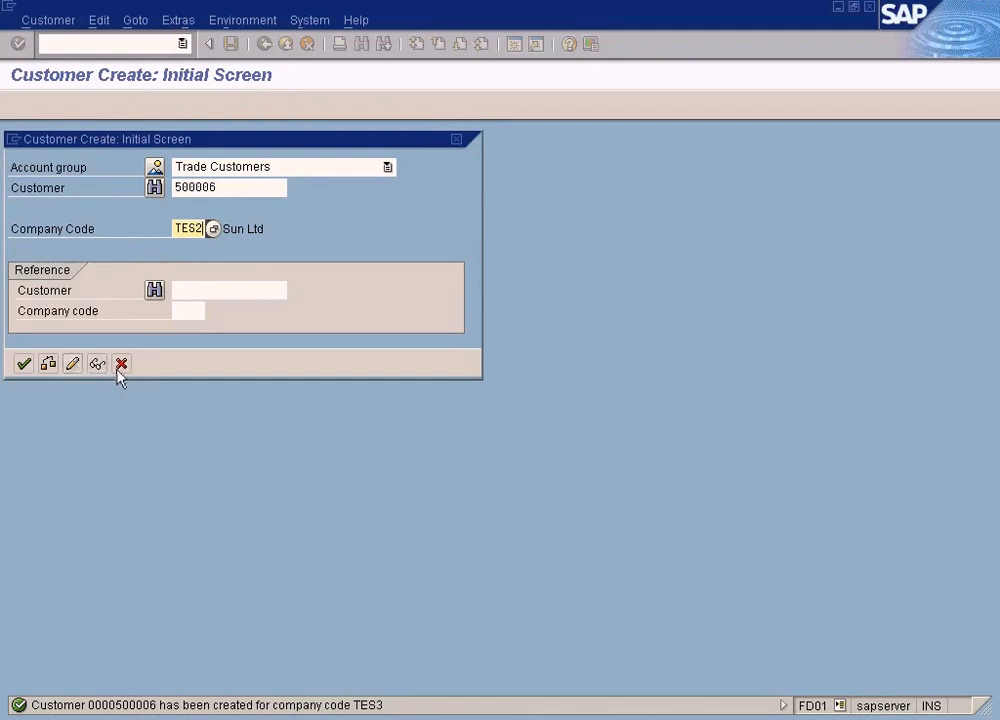
{"action": "left_click", "coordinate": [77, 366]}
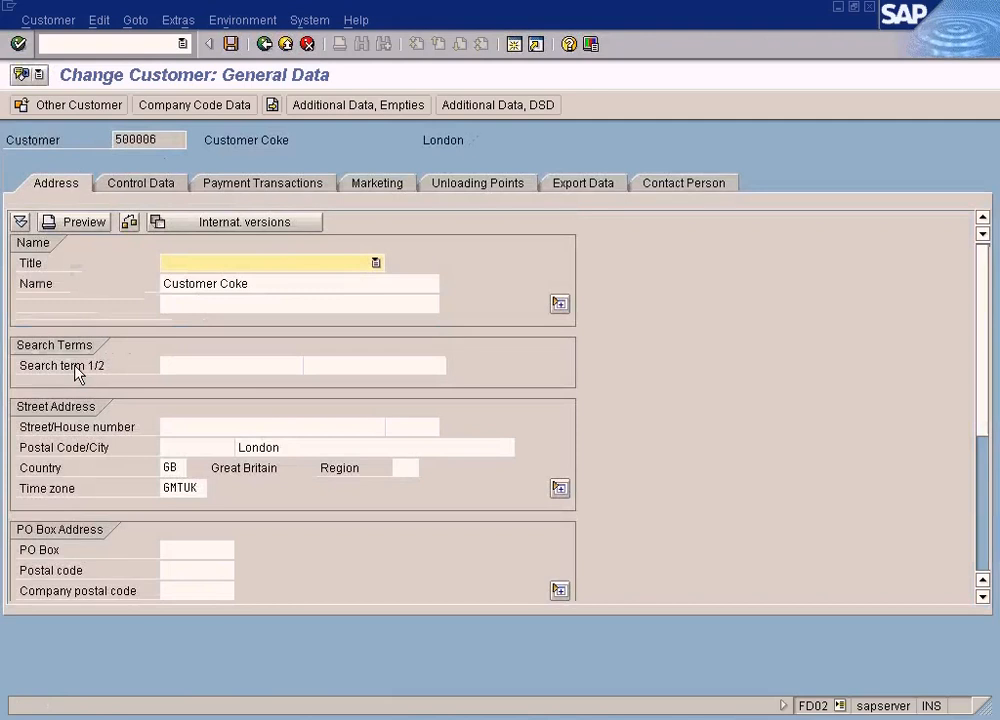
{"action": "left_click", "coordinate": [264, 44]}
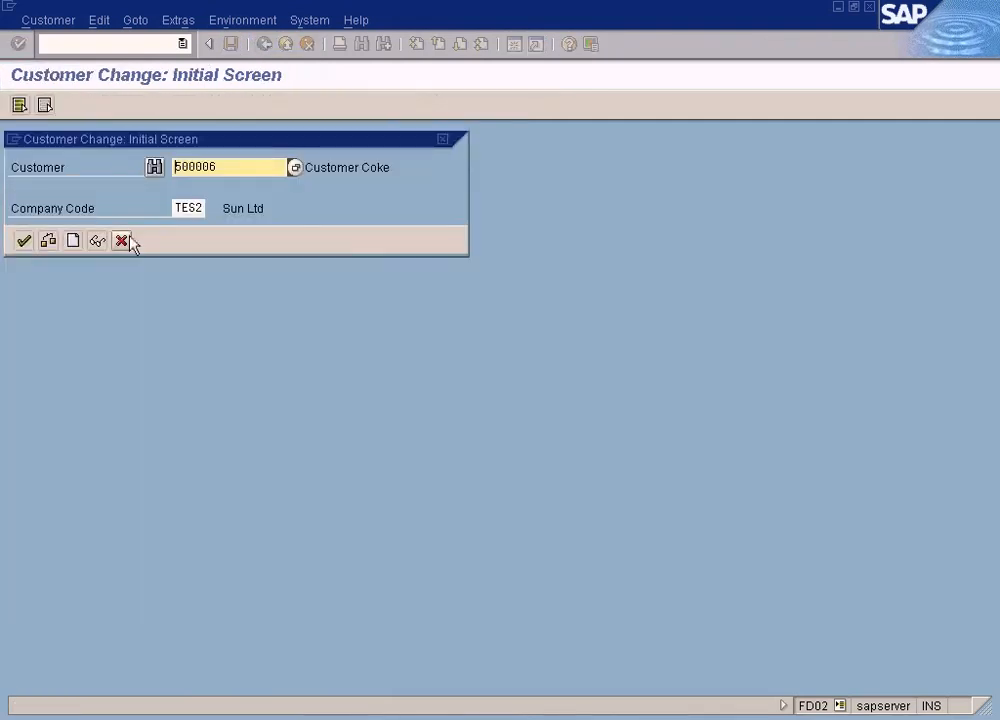
{"action": "left_click", "coordinate": [121, 241]}
{"action": "double_click", "coordinate": [165, 405]}
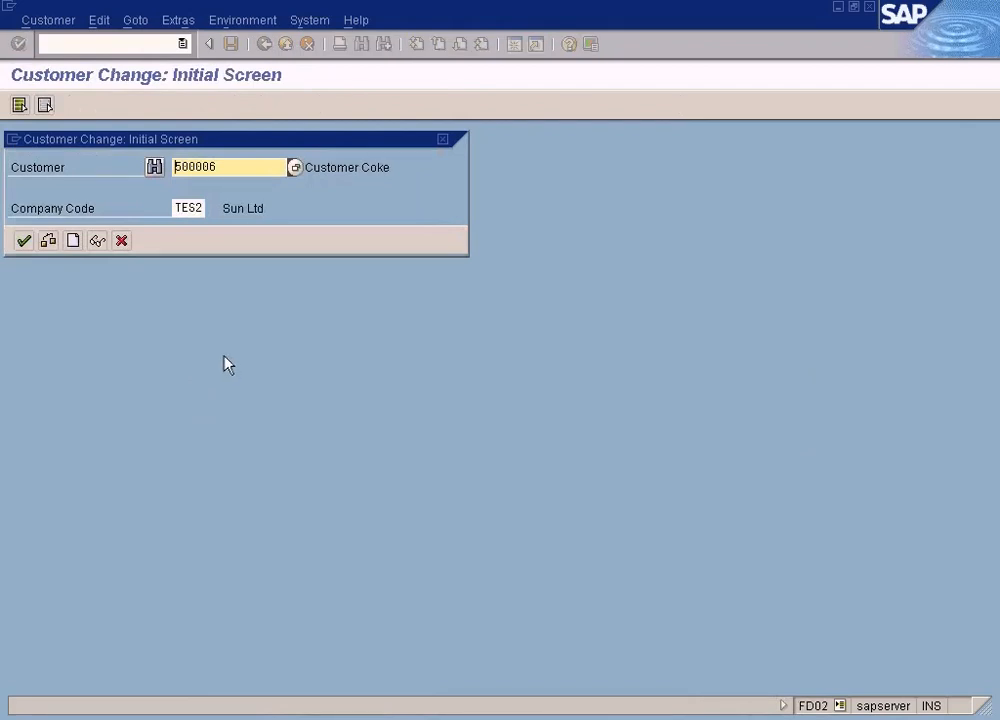
{"action": "left_click", "coordinate": [22, 241]}
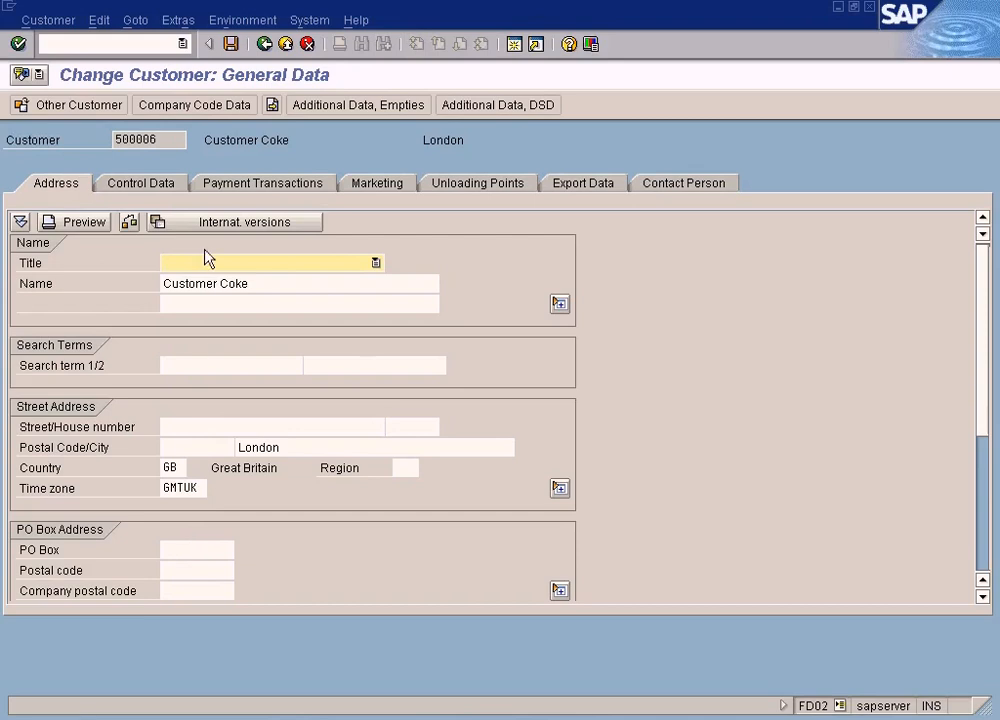
Open the company code data for TES2, set the previous account number to india and try to save.
{"action": "left_click", "coordinate": [248, 186]}
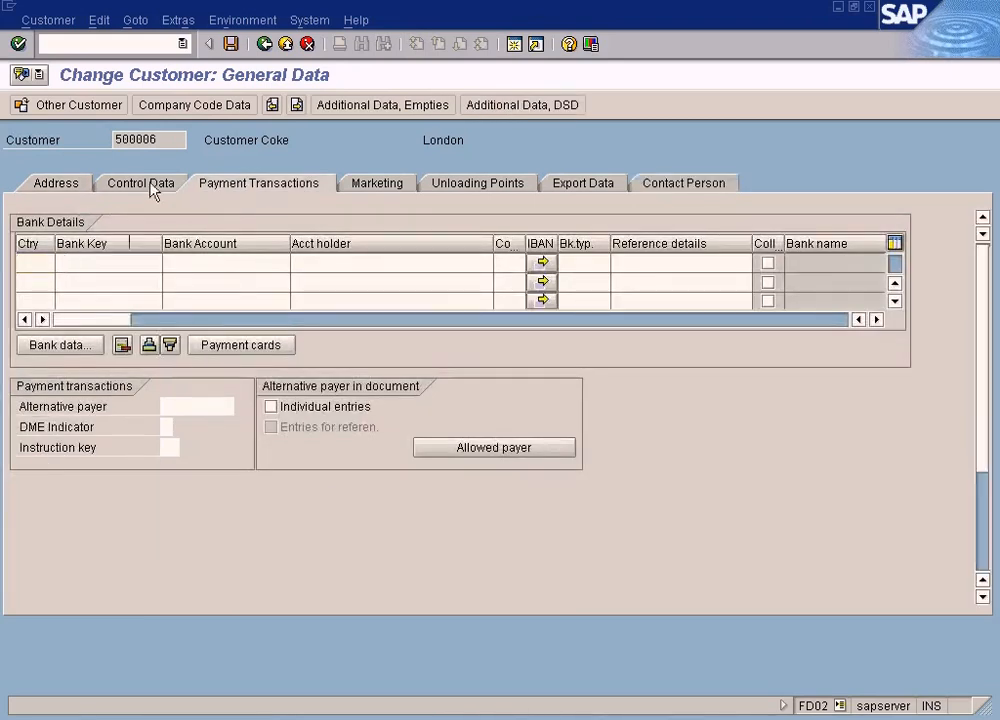
{"action": "left_click", "coordinate": [141, 184]}
{"action": "left_click", "coordinate": [193, 105]}
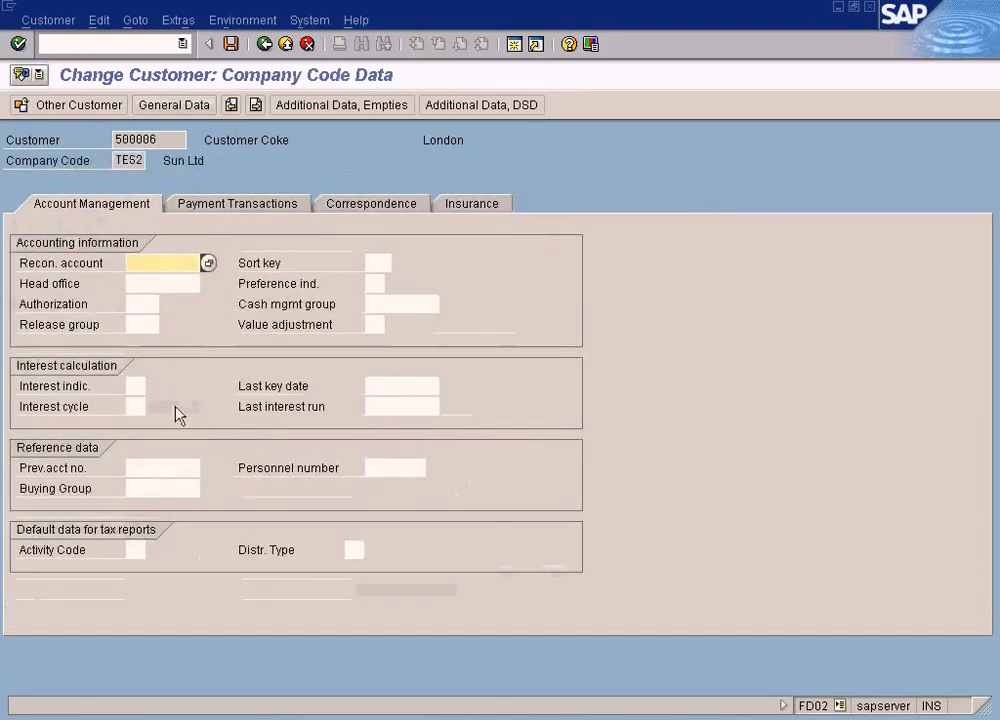
{"action": "left_click", "coordinate": [155, 467]}
{"action": "type", "text": "india"}
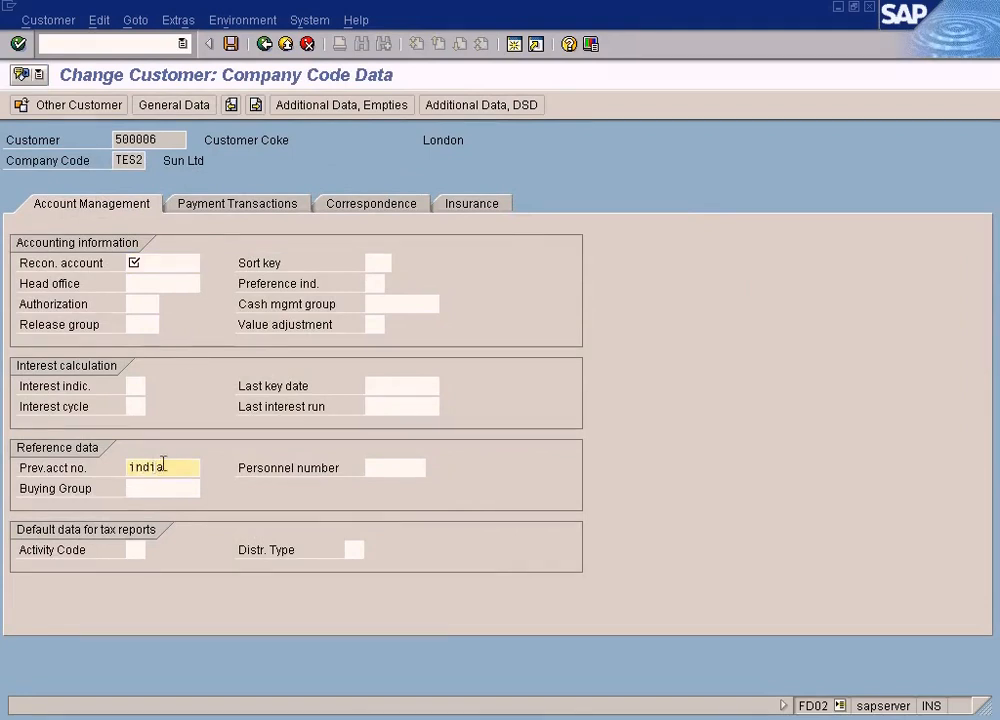
{"action": "left_click", "coordinate": [231, 44]}
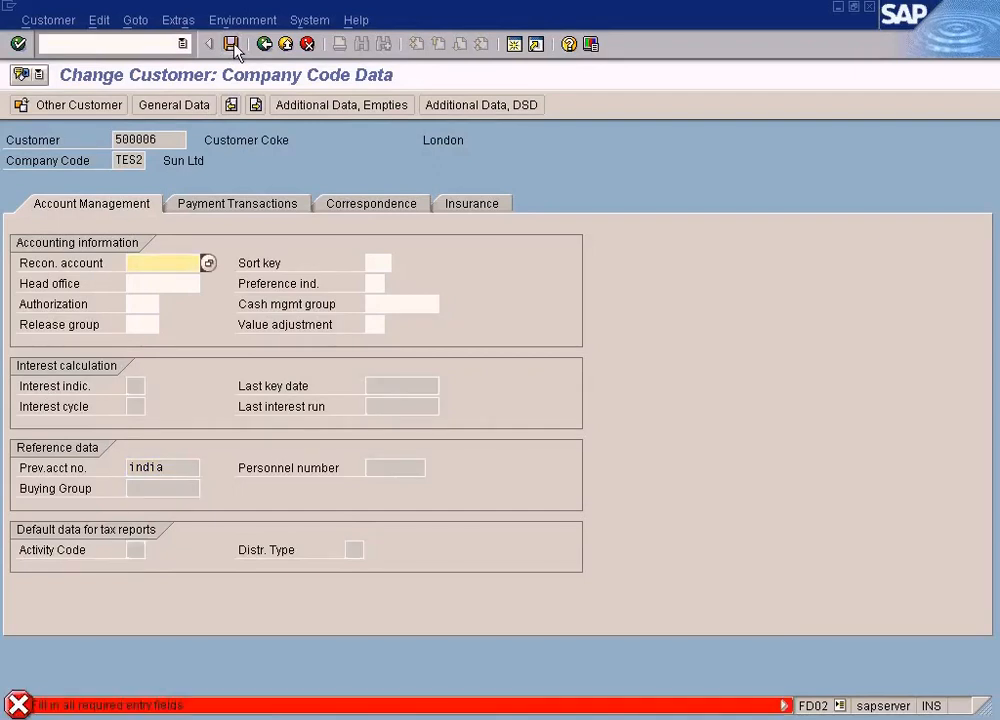
Assign Trade Debtors as the reconciliation account for company code TES2 and save the customer.
{"action": "left_click", "coordinate": [208, 263]}
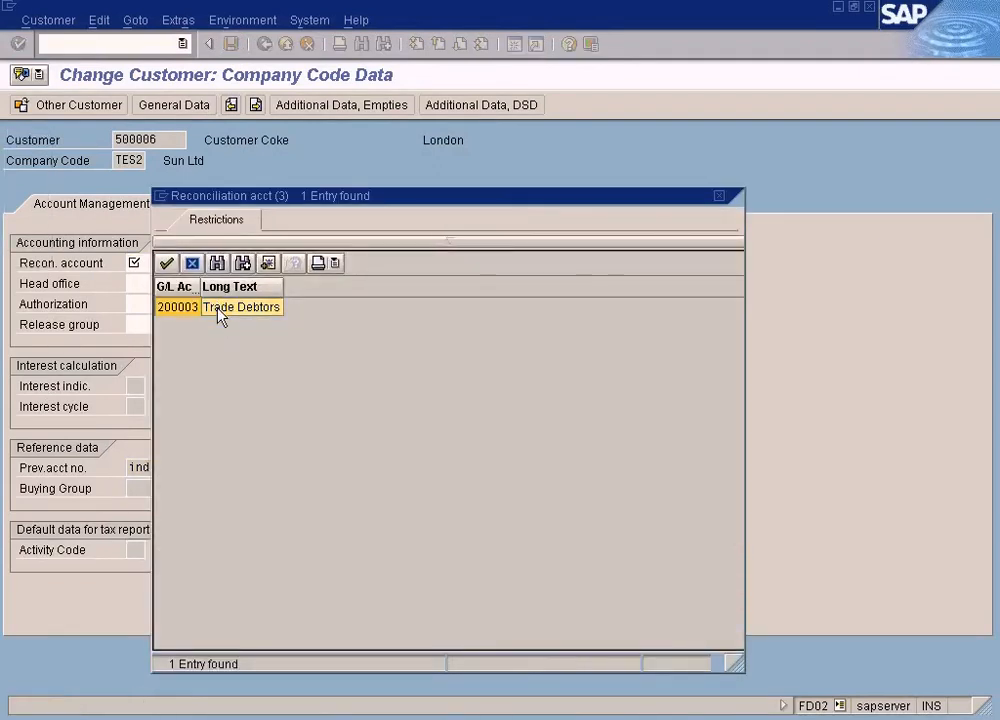
{"action": "double_click", "coordinate": [219, 307]}
{"action": "left_click", "coordinate": [231, 44]}
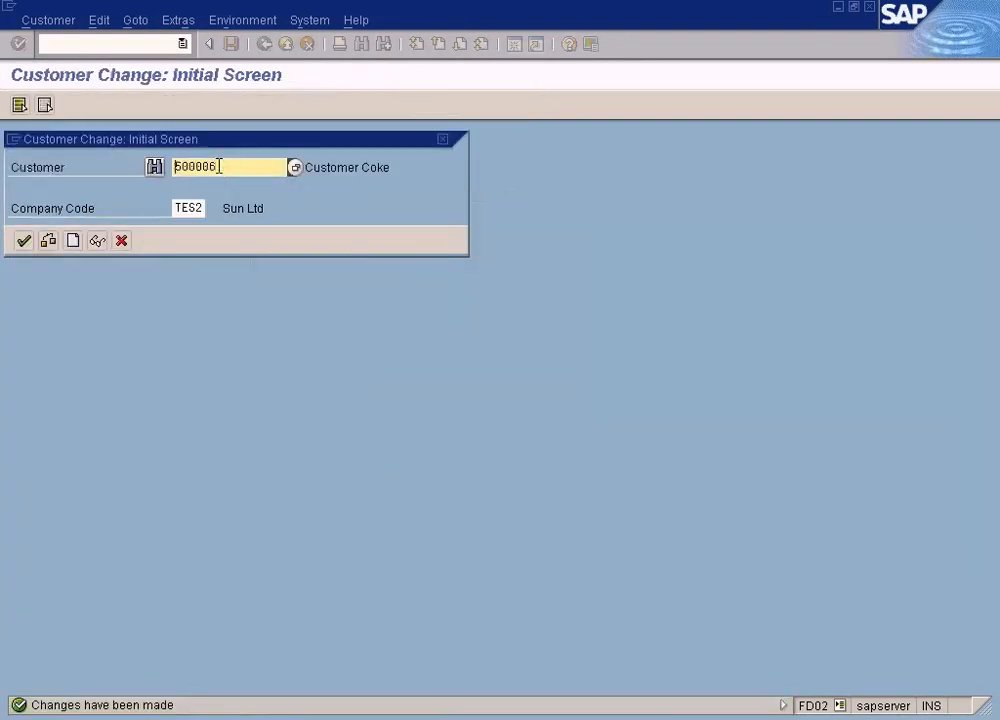
Open Customer Coke's company code data for TEST and replace the previous account number with usa.
{"action": "left_click", "coordinate": [200, 207]}
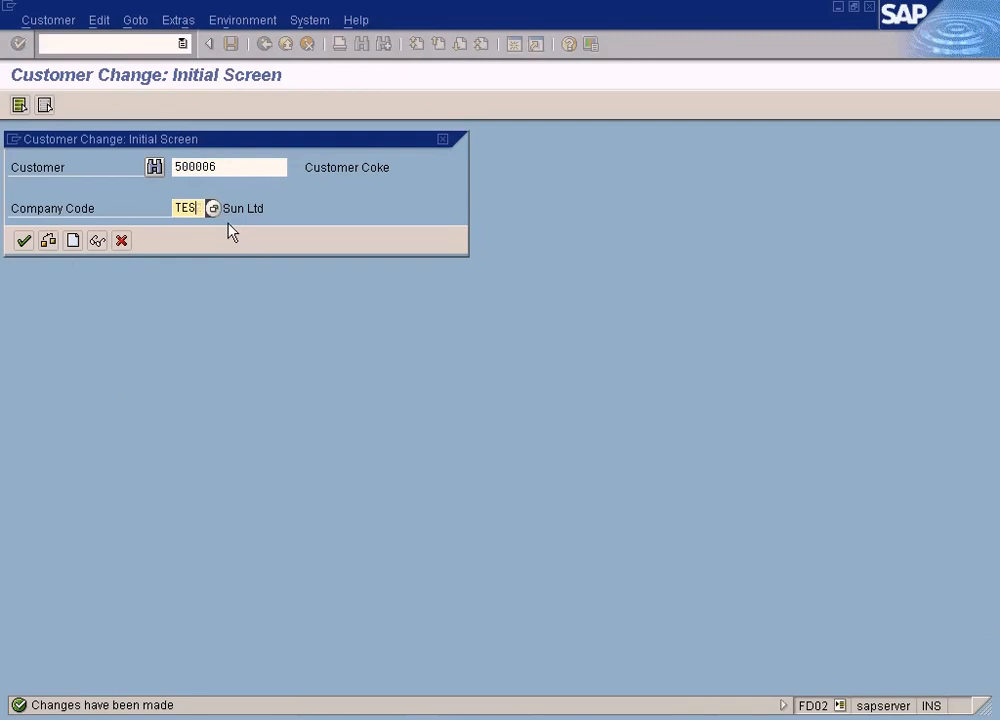
{"action": "key", "text": "Return"}
{"action": "left_click", "coordinate": [157, 467]}
{"action": "left_click_drag", "start_coordinate": [131, 470], "coordinate": [252, 462]}
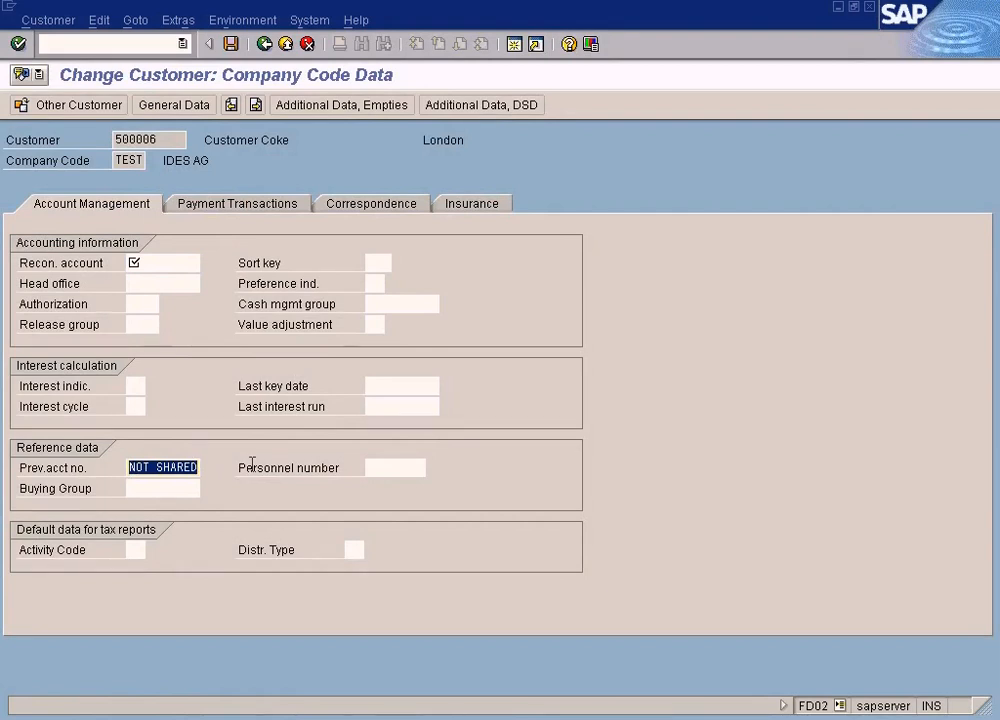
{"action": "type", "text": "usa"}
{"action": "key", "text": "BackSpace"}
{"action": "key", "text": "BackSpace"}
{"action": "key", "text": "BackSpace"}
{"action": "type", "text": "usa"}
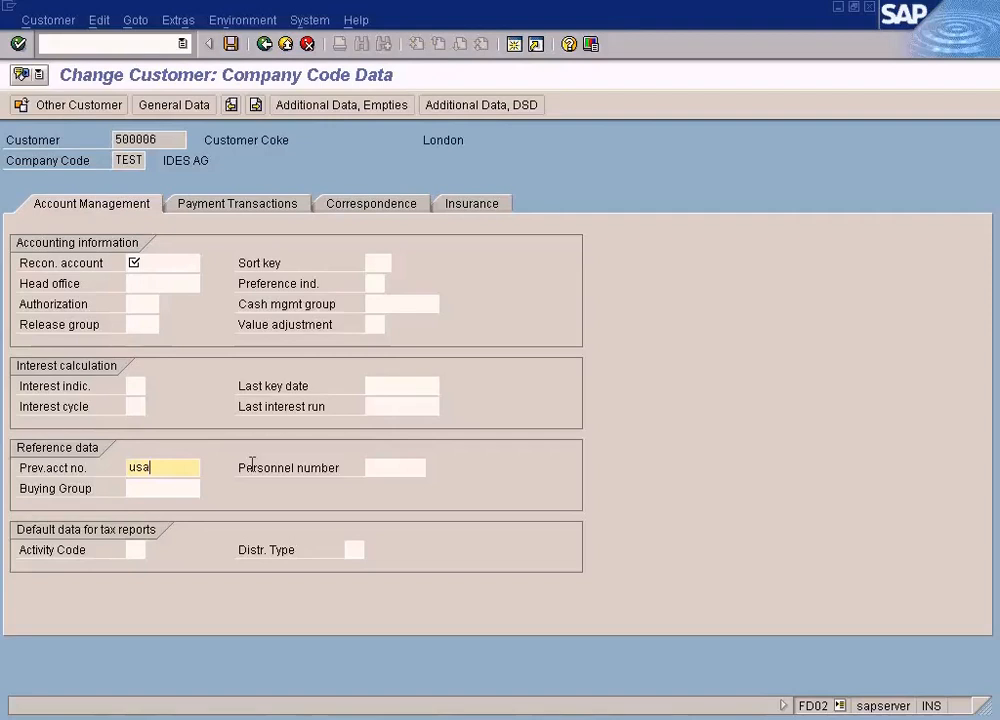
Assign Trade Debtors as the reconciliation account for company code TEST and save the customer.
{"action": "left_click", "coordinate": [196, 262]}
{"action": "left_click", "coordinate": [206, 262]}
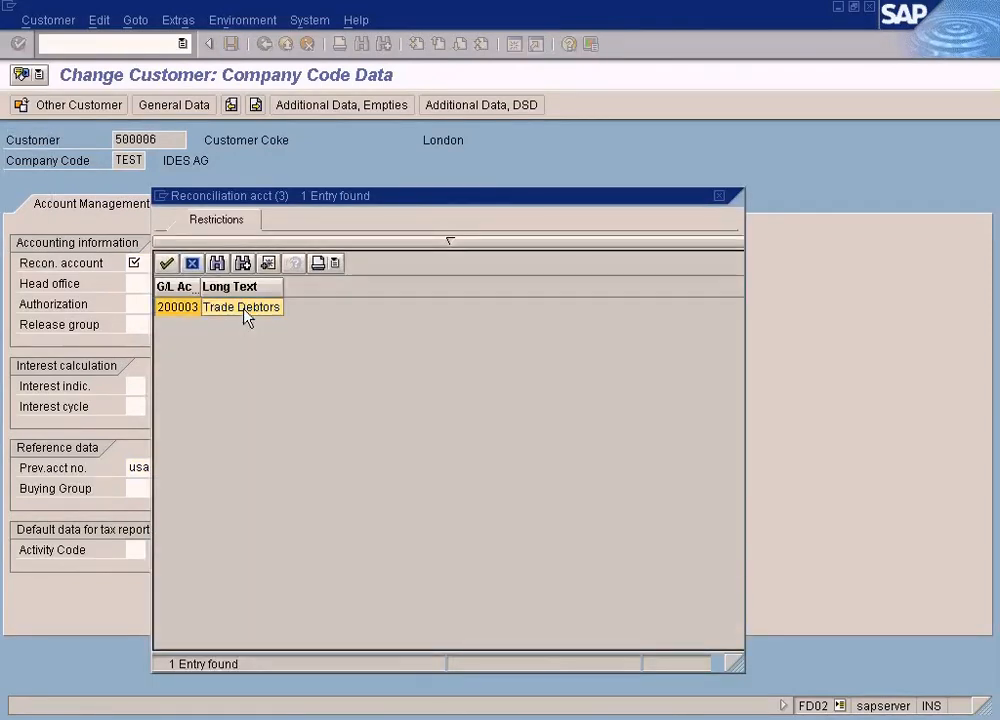
{"action": "double_click", "coordinate": [244, 308]}
{"action": "left_click", "coordinate": [230, 44]}
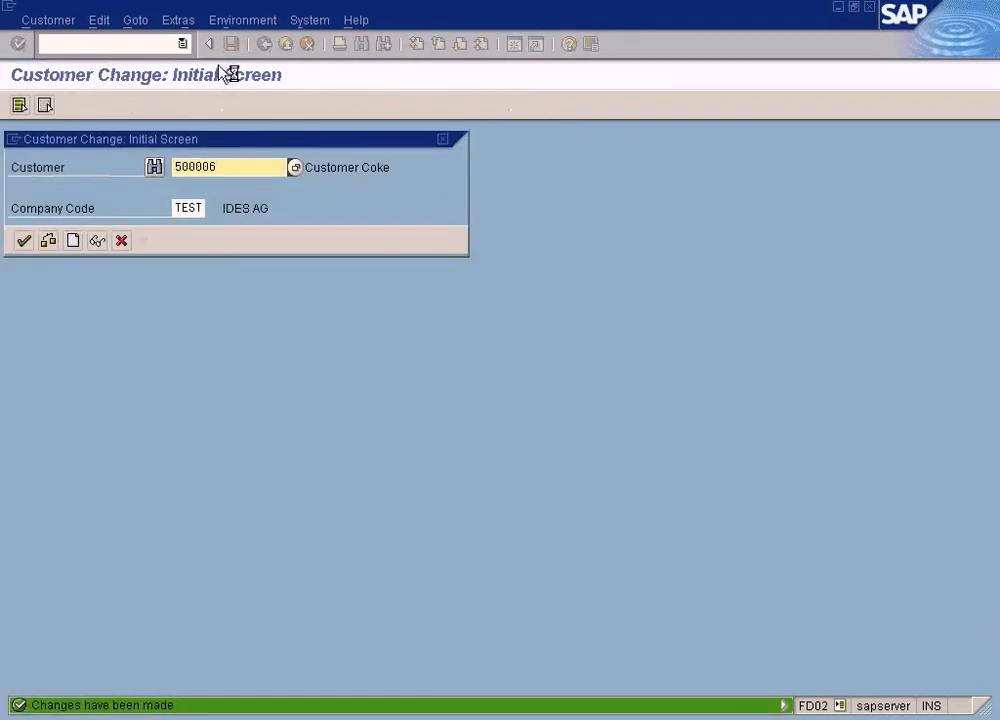
Reopen Customer Coke for company code TEST and check the customer number, company code and previous account number.
{"action": "left_click", "coordinate": [24, 241]}
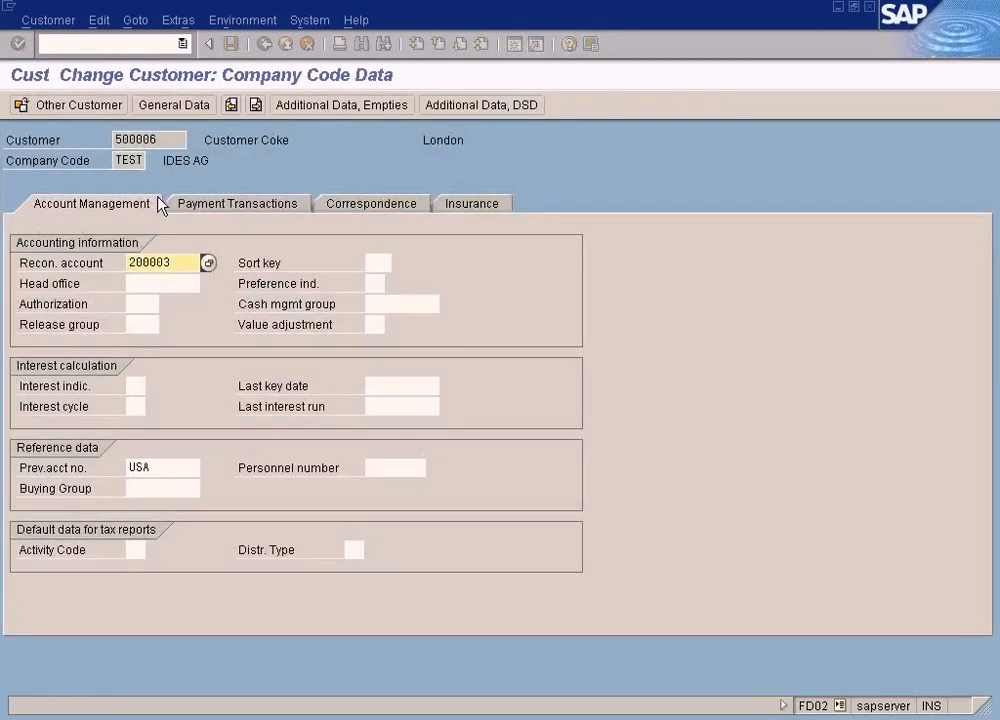
{"action": "double_click", "coordinate": [152, 140]}
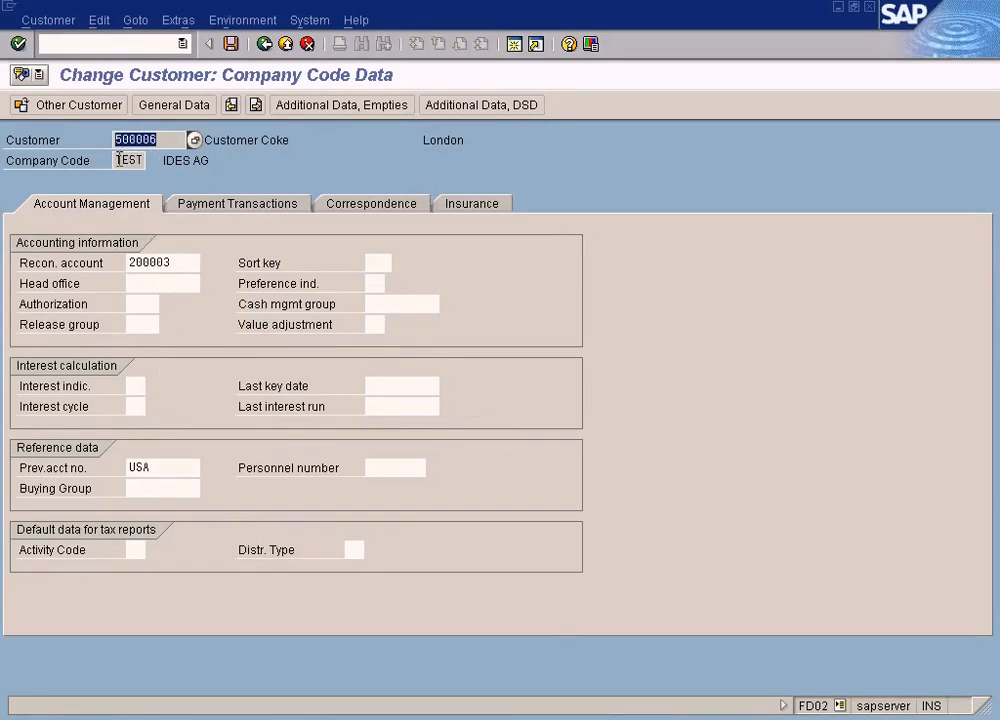
{"action": "left_click_drag", "start_coordinate": [122, 160], "coordinate": [151, 160]}
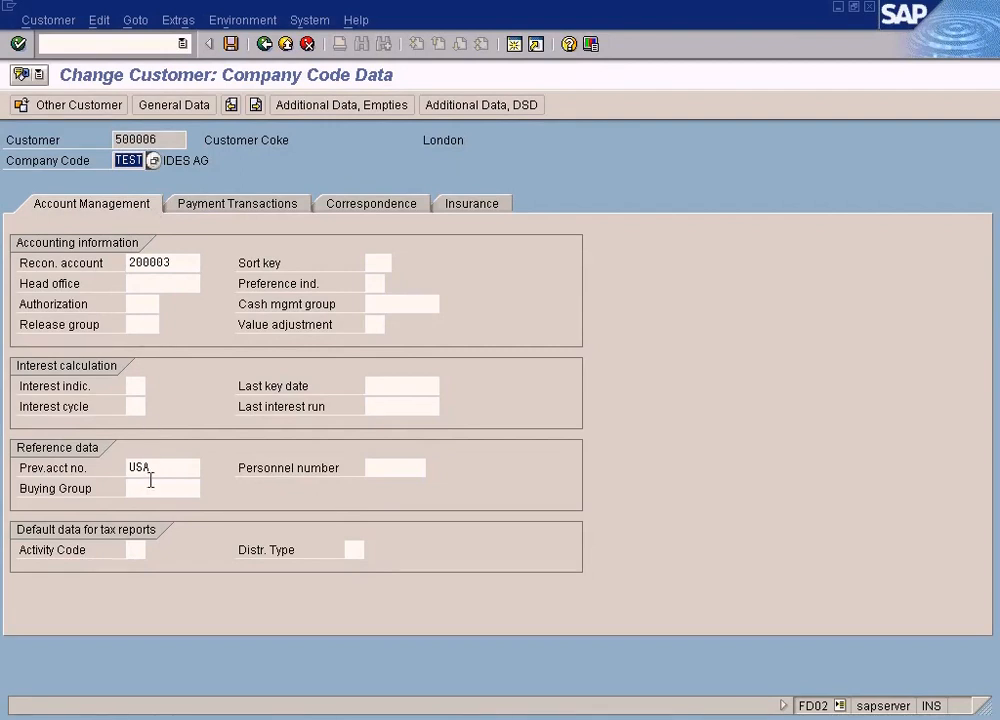
{"action": "left_click_drag", "start_coordinate": [150, 469], "coordinate": [81, 455]}
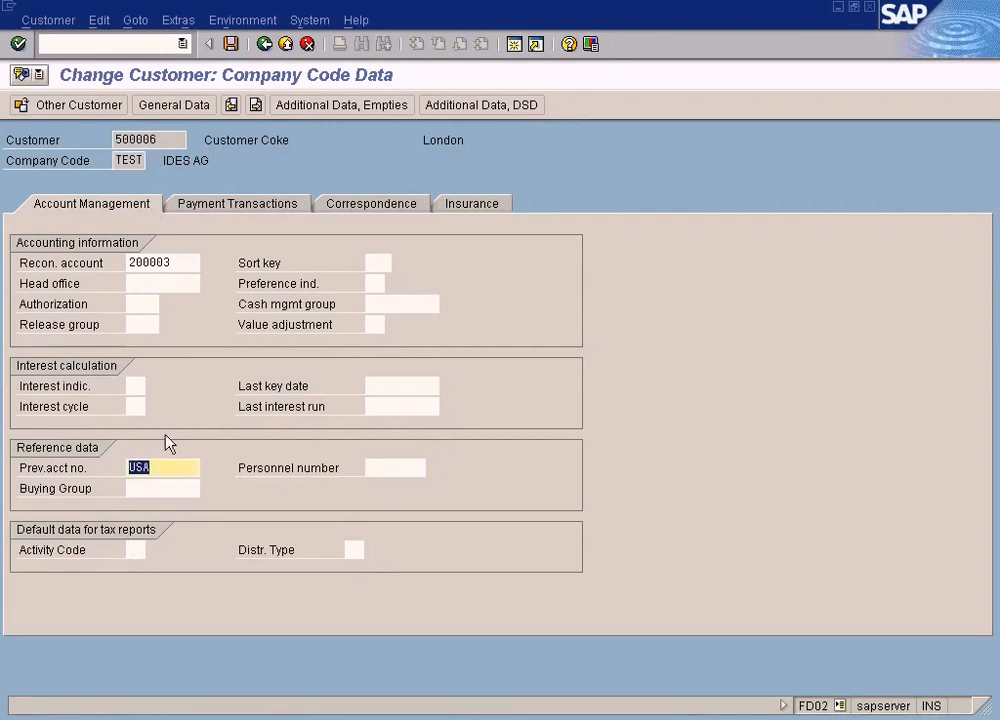
{"action": "left_click", "coordinate": [122, 158]}
{"action": "left_click", "coordinate": [156, 467]}
Open Customer Coke's company code data for TES2 and check the previous account number.
{"action": "left_click", "coordinate": [264, 44]}
{"action": "left_click", "coordinate": [200, 204]}
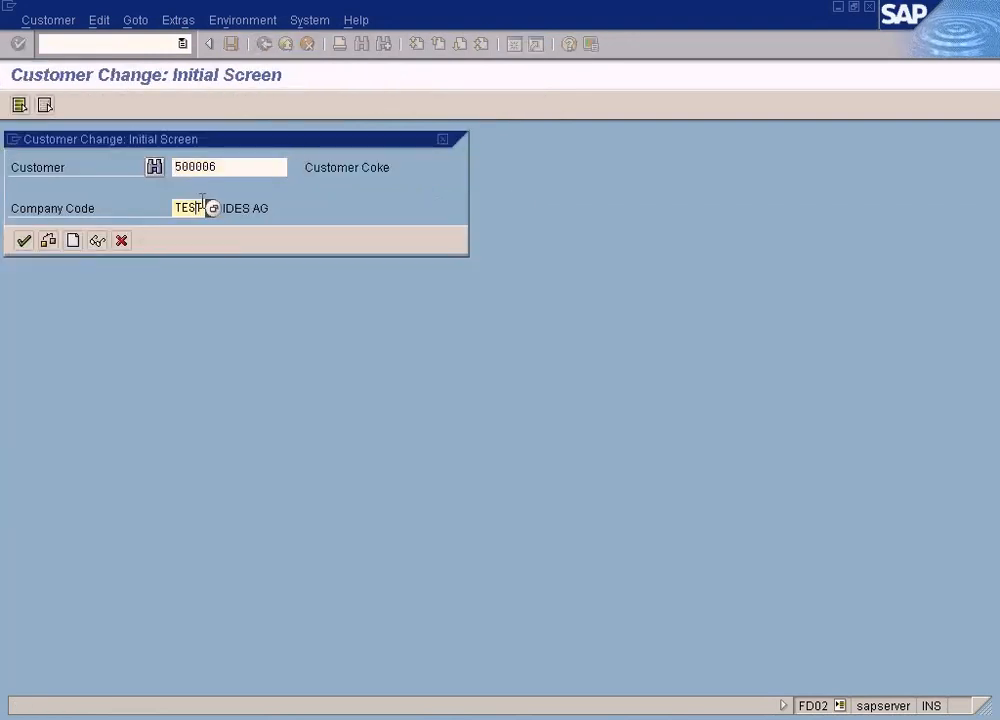
{"action": "type", "text": "2"}
{"action": "key", "text": "Return"}
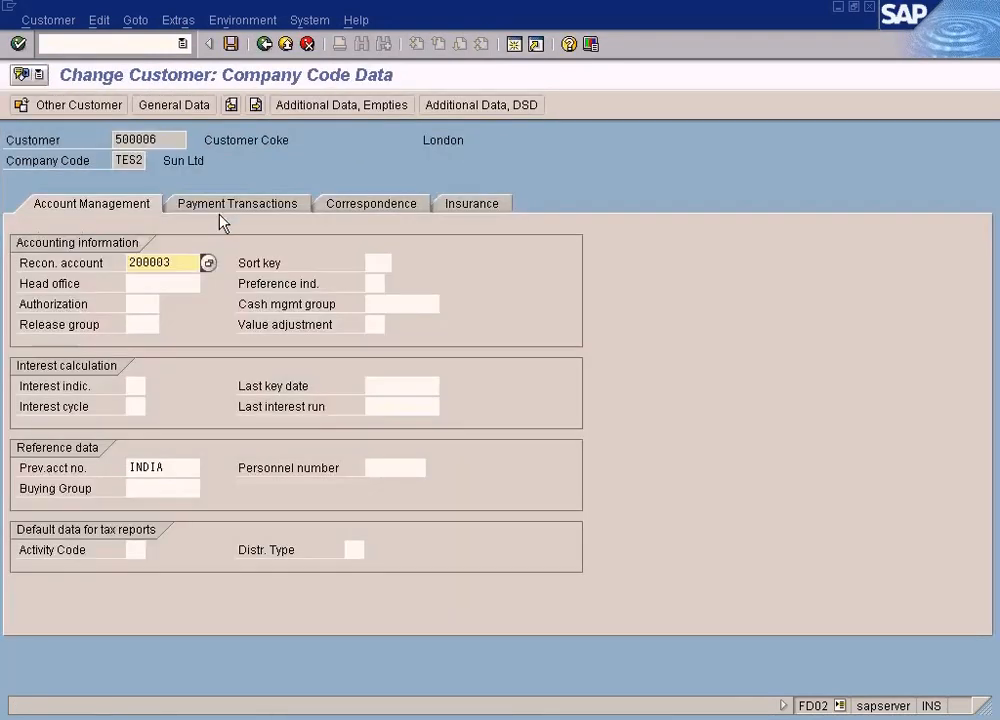
{"action": "left_click", "coordinate": [169, 468]}
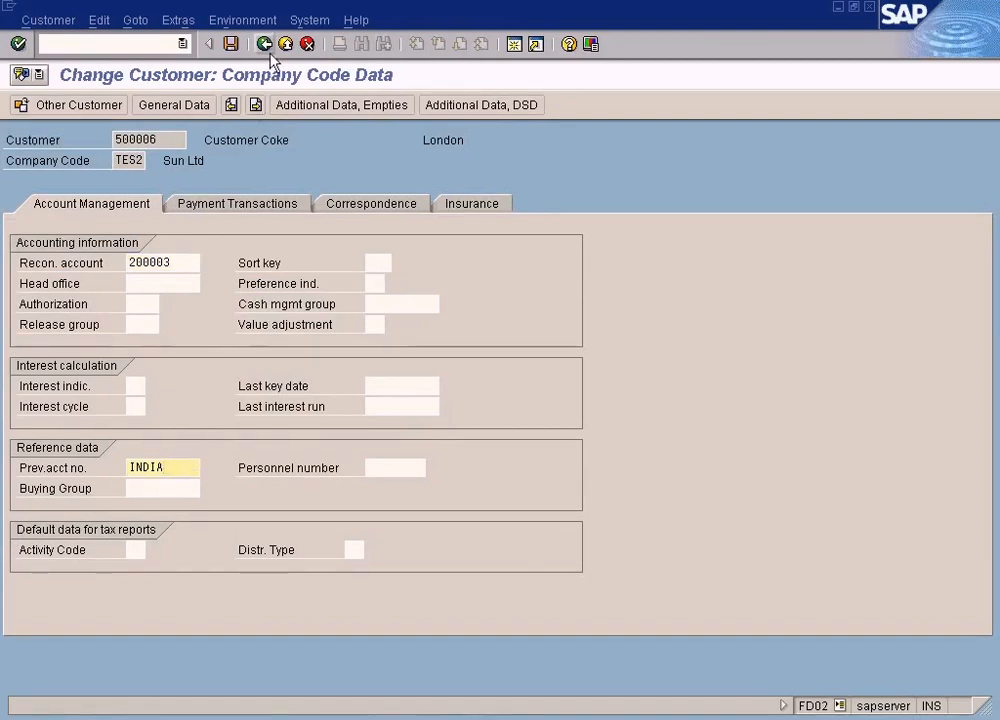
Open Customer Coke's company code data for TES3, check the previous account number and assign Trade Debtors as the reconciliation account.
{"action": "left_click", "coordinate": [264, 44]}
{"action": "left_click", "coordinate": [201, 209]}
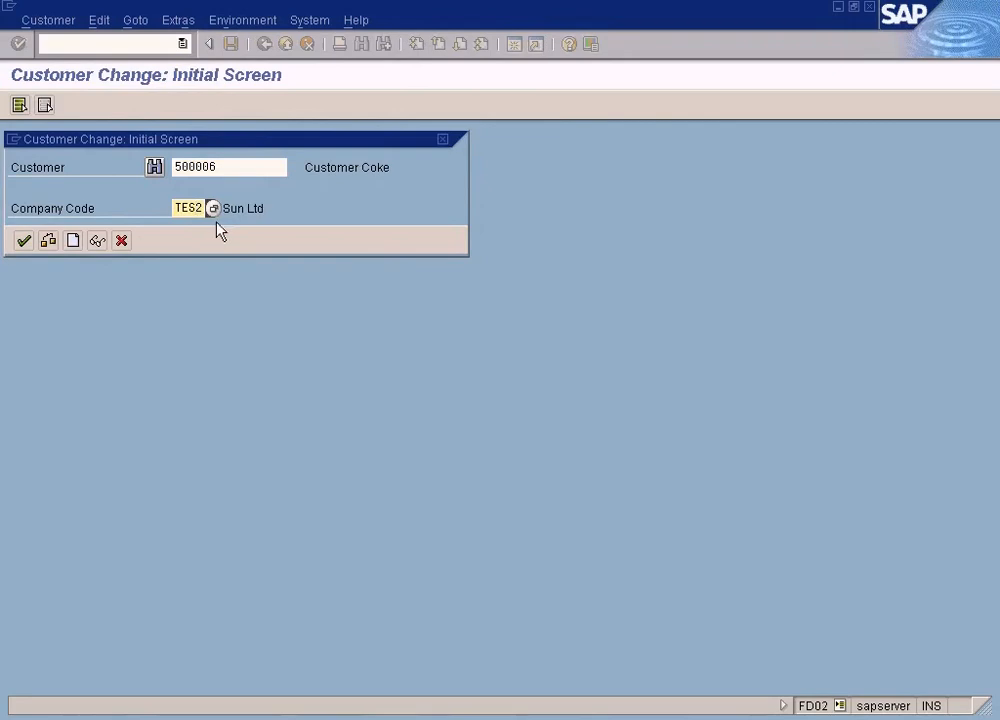
{"action": "key", "text": "Return"}
{"action": "left_click", "coordinate": [134, 467]}
{"action": "left_click", "coordinate": [180, 262]}
{"action": "key", "text": "F4"}
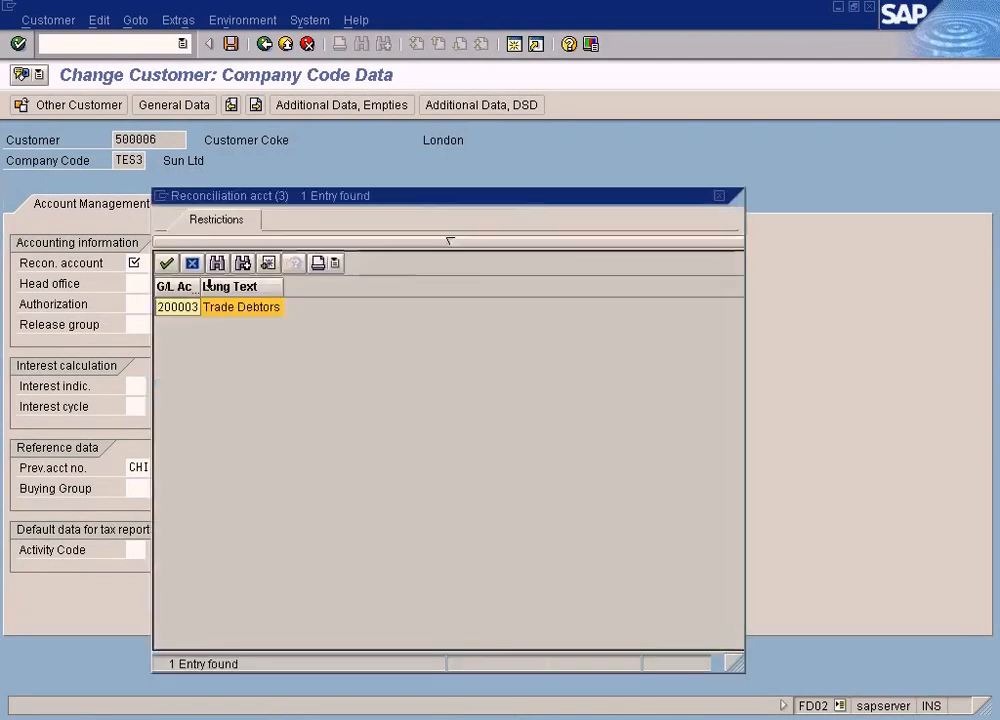
{"action": "double_click", "coordinate": [212, 307]}
Highlight the customer number shared by the company codes and view the customer's general data.
{"action": "left_click_drag", "start_coordinate": [157, 139], "coordinate": [100, 112]}
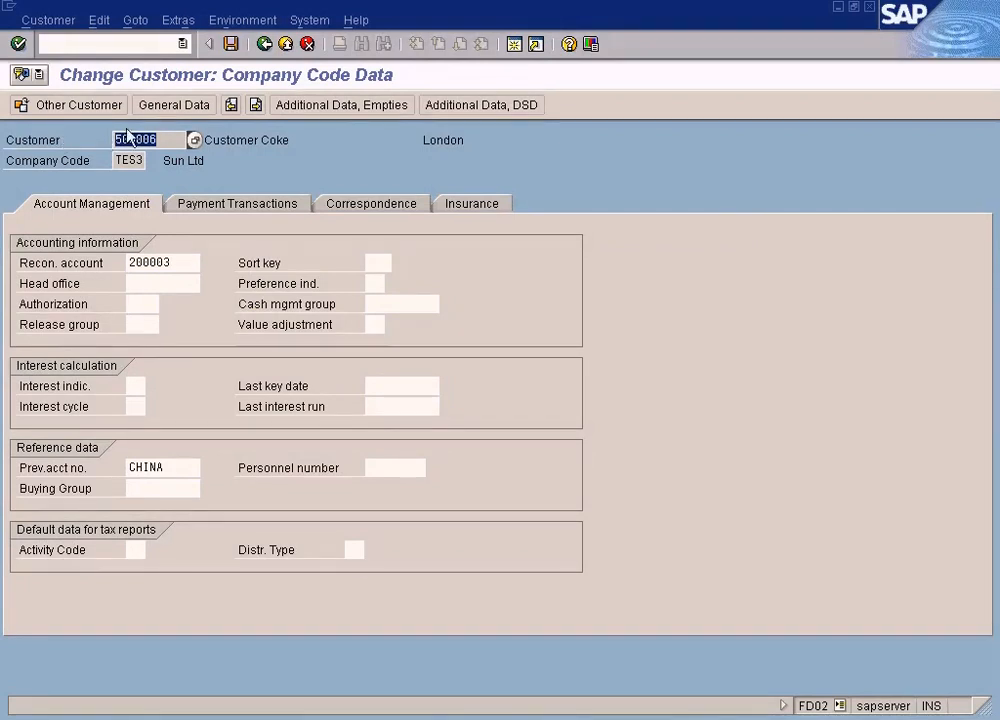
{"action": "left_click", "coordinate": [182, 107]}
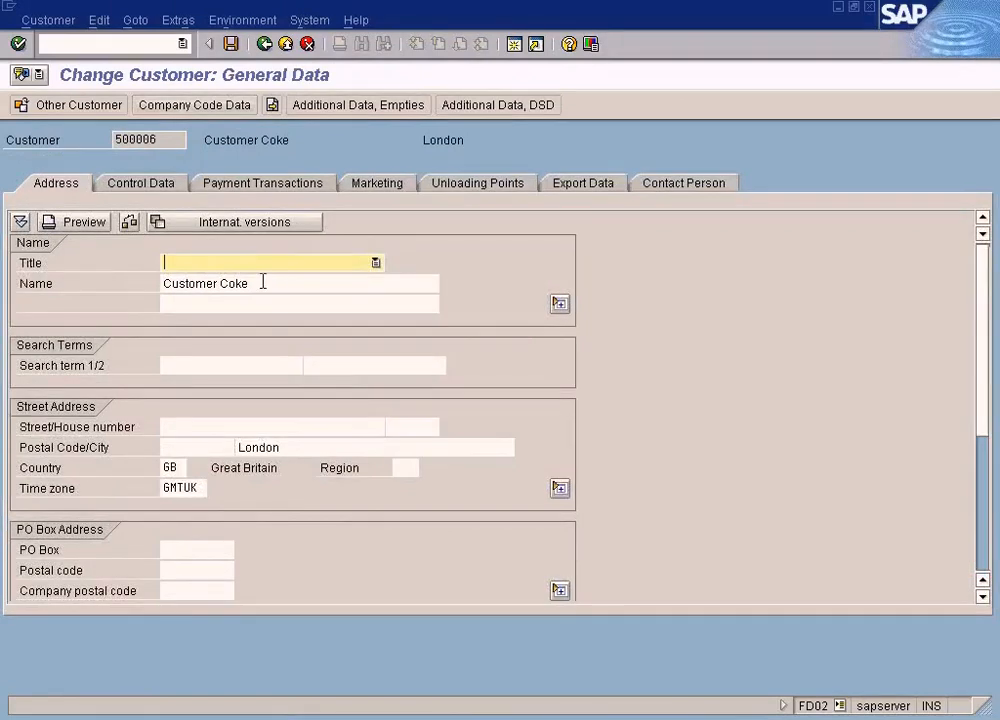
Highlight Customer Coke's name in the general data and mark the General Area in the Customer Master Areas diagram in Paint.
{"action": "left_click_drag", "start_coordinate": [261, 281], "coordinate": [86, 275]}
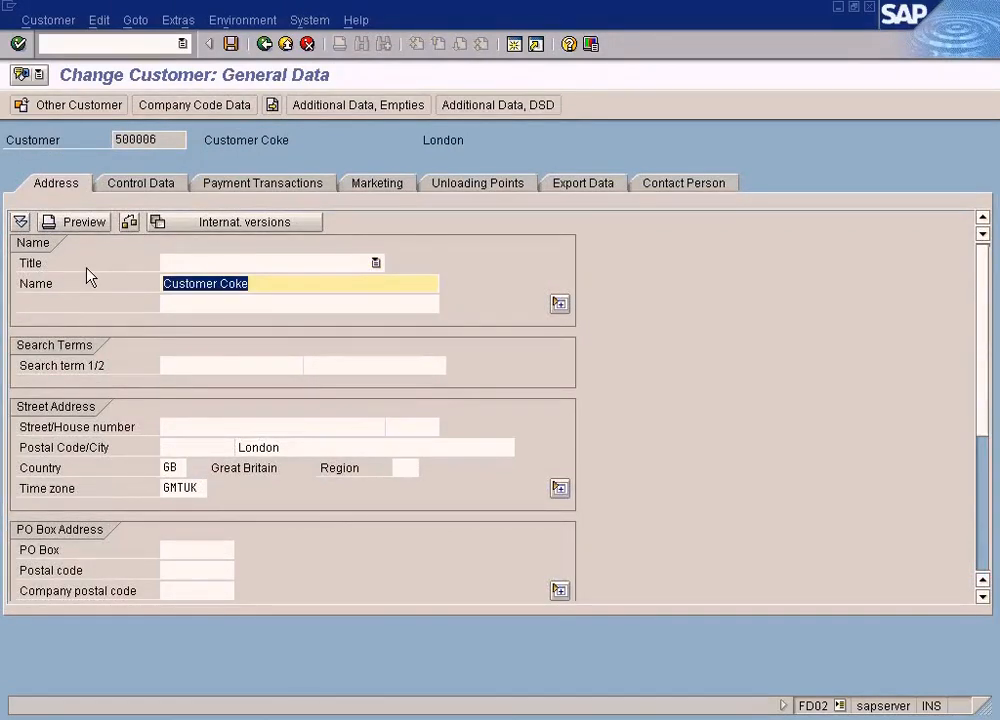
{"action": "left_click", "coordinate": [540, 718]}
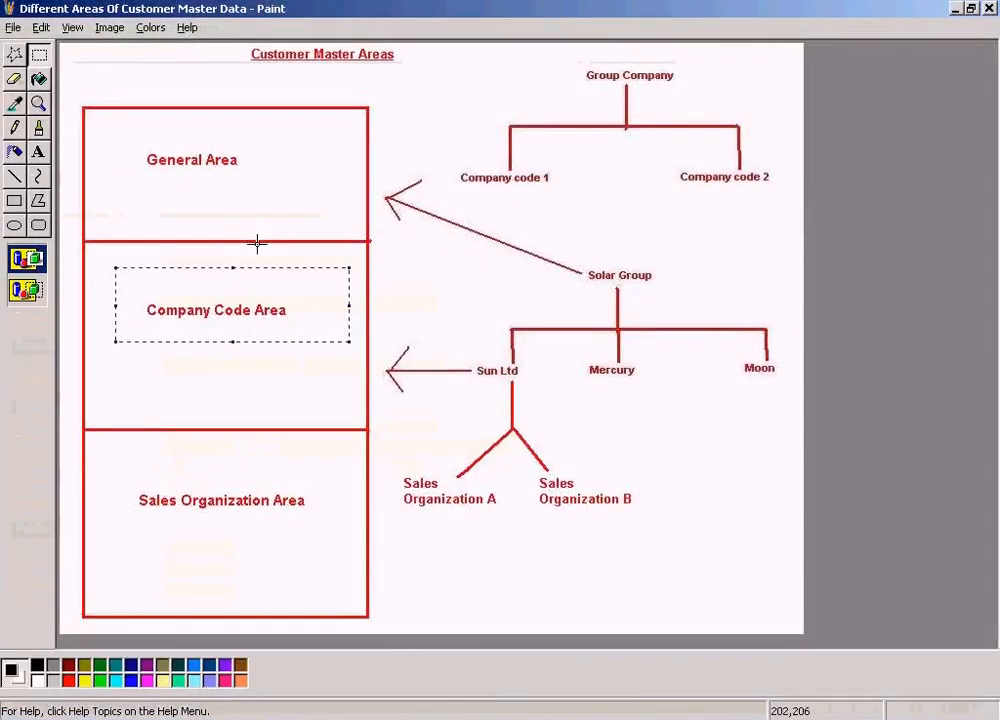
{"action": "left_click_drag", "start_coordinate": [124, 177], "coordinate": [298, 202]}
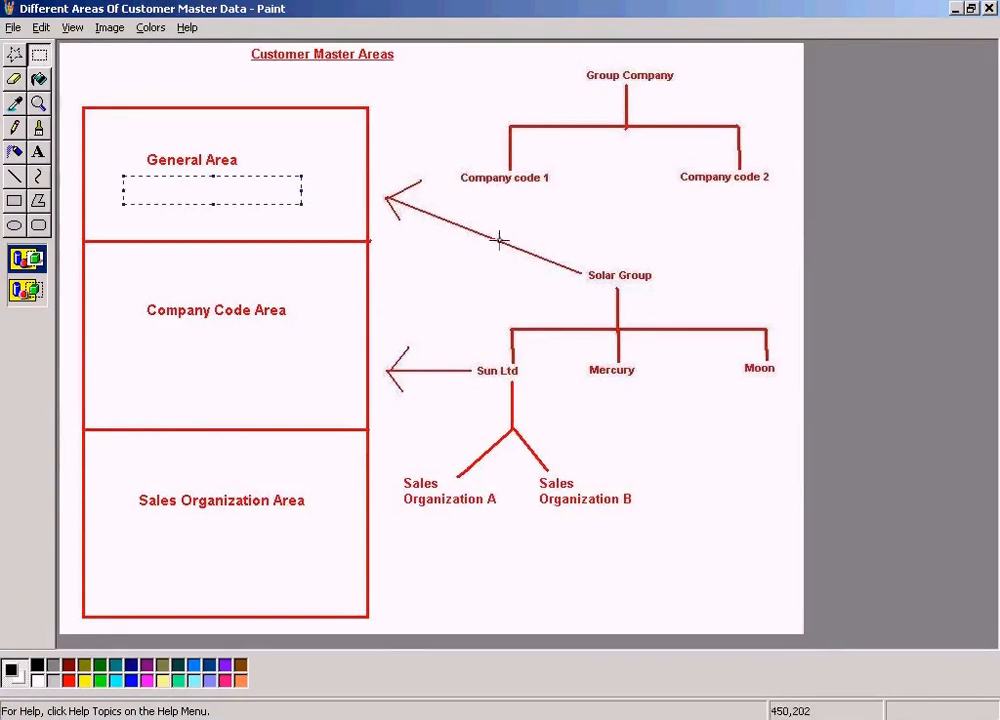
Switch back to SAP, check the company code data for TES3 and leave the customer record with its changes saved.
{"action": "key", "text": "alt+Tab"}
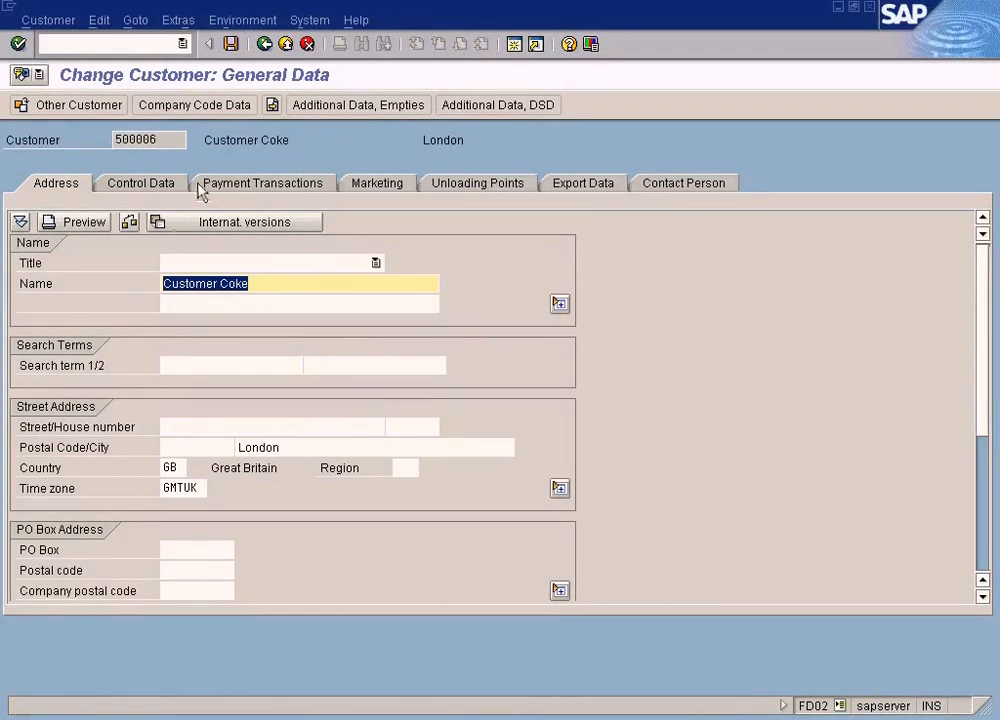
{"action": "left_click", "coordinate": [208, 106]}
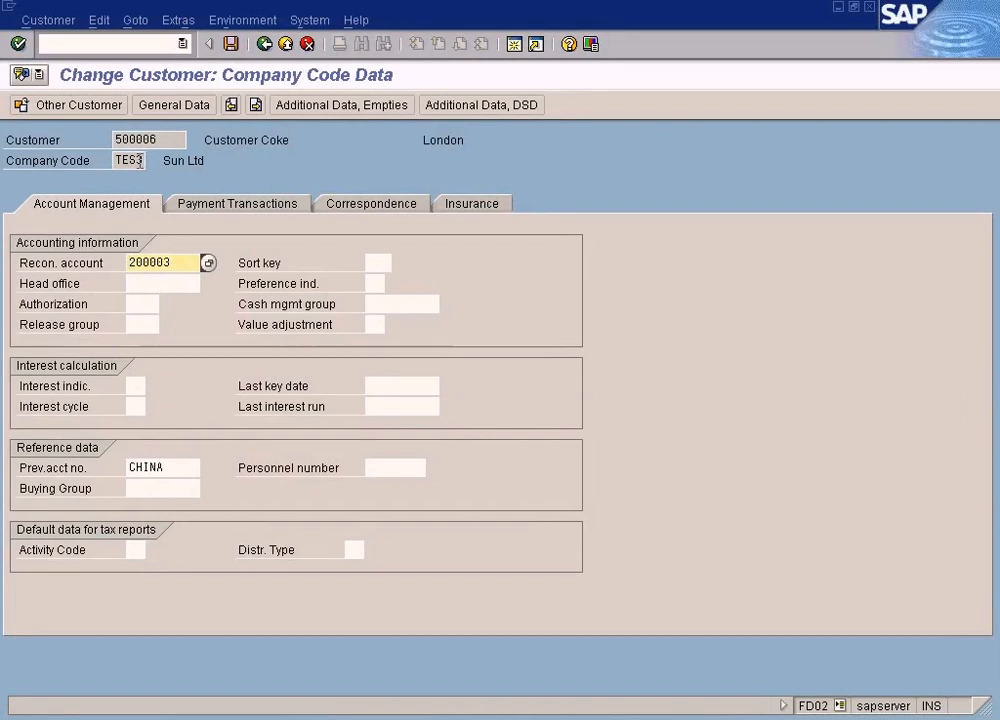
{"action": "left_click", "coordinate": [176, 106]}
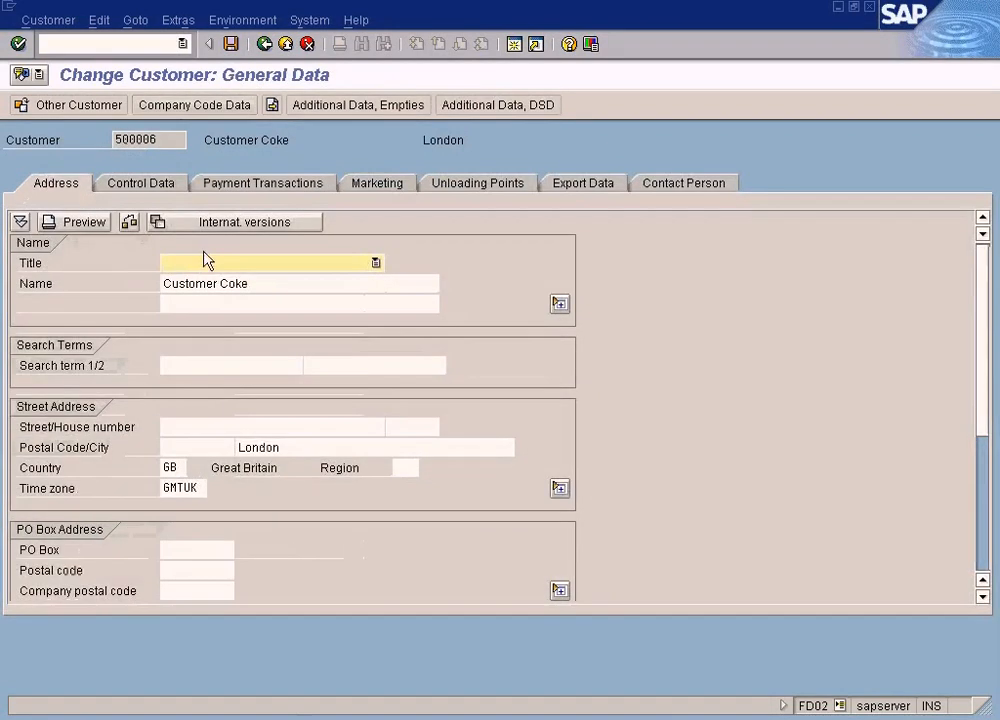
{"action": "left_click", "coordinate": [266, 43]}
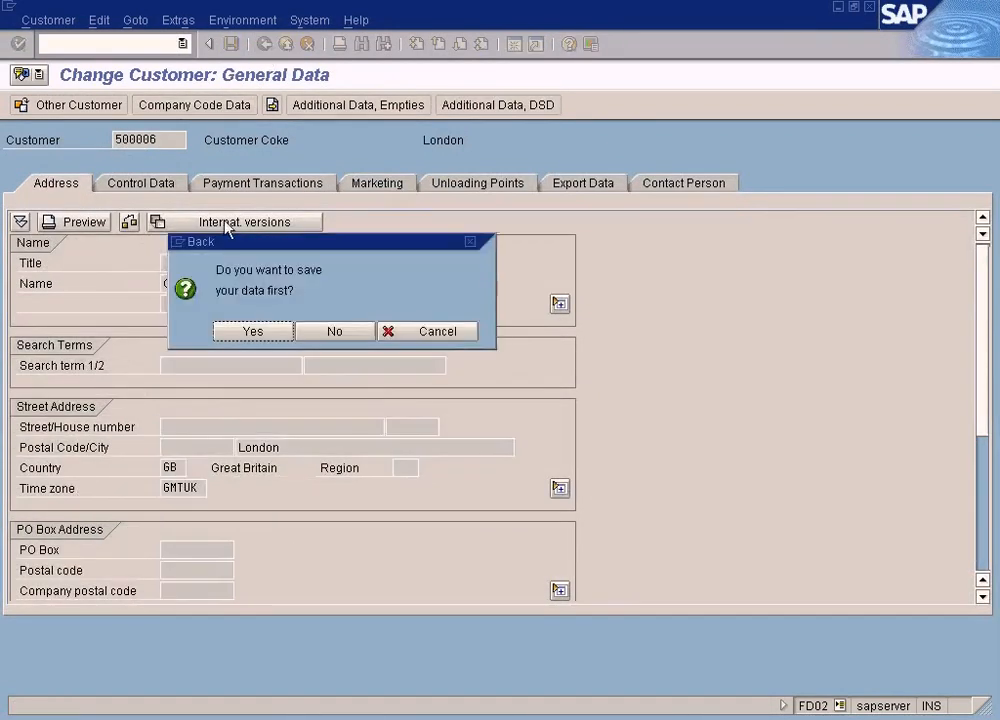
{"action": "left_click", "coordinate": [253, 332]}
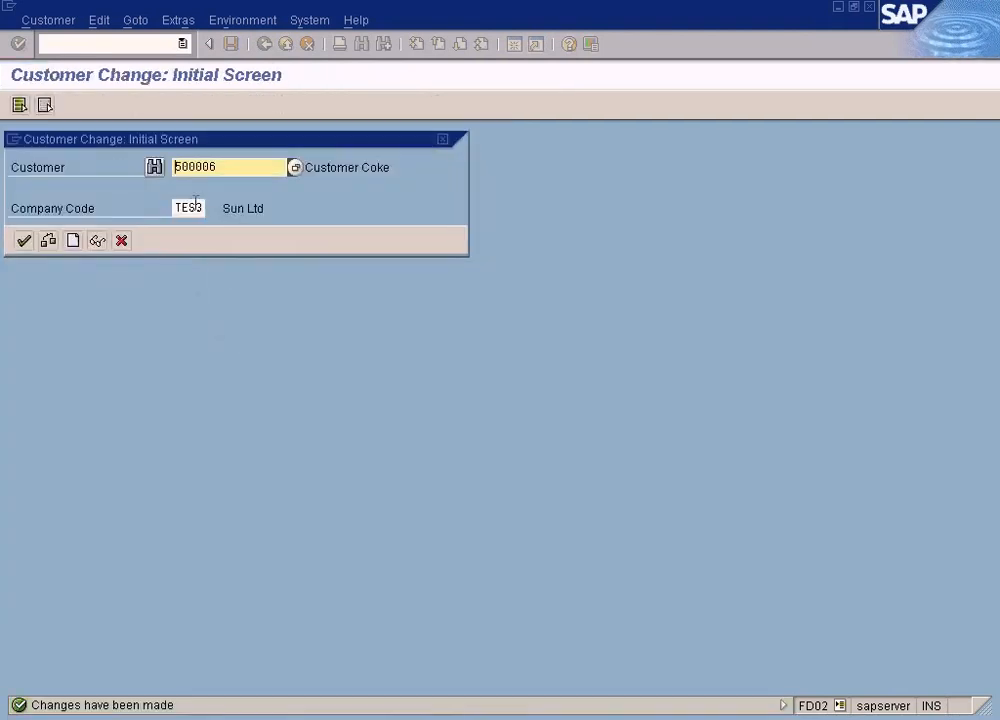
Open Customer Coke's general data for company code TES2 and check the customer name.
{"action": "left_click", "coordinate": [195, 208]}
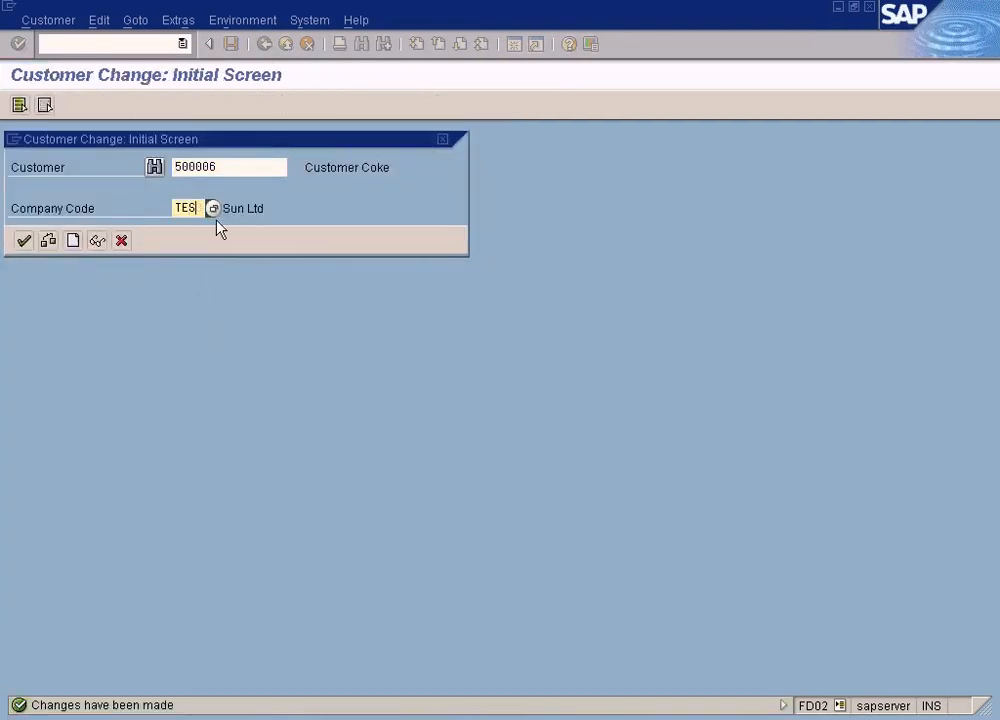
{"action": "key", "text": "Return"}
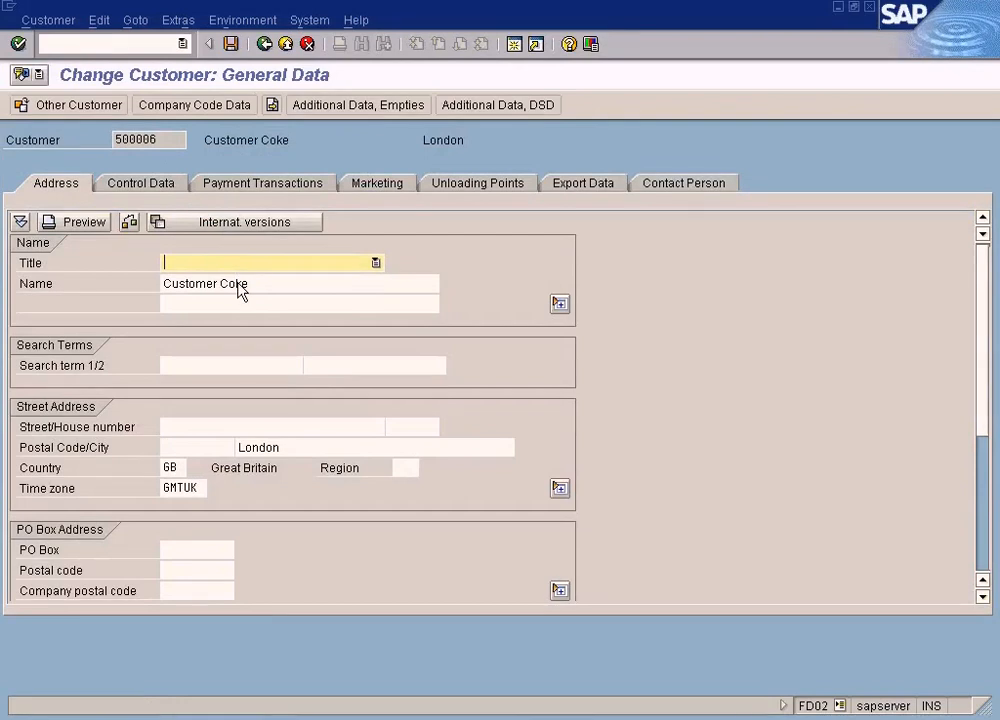
{"action": "left_click", "coordinate": [294, 284]}
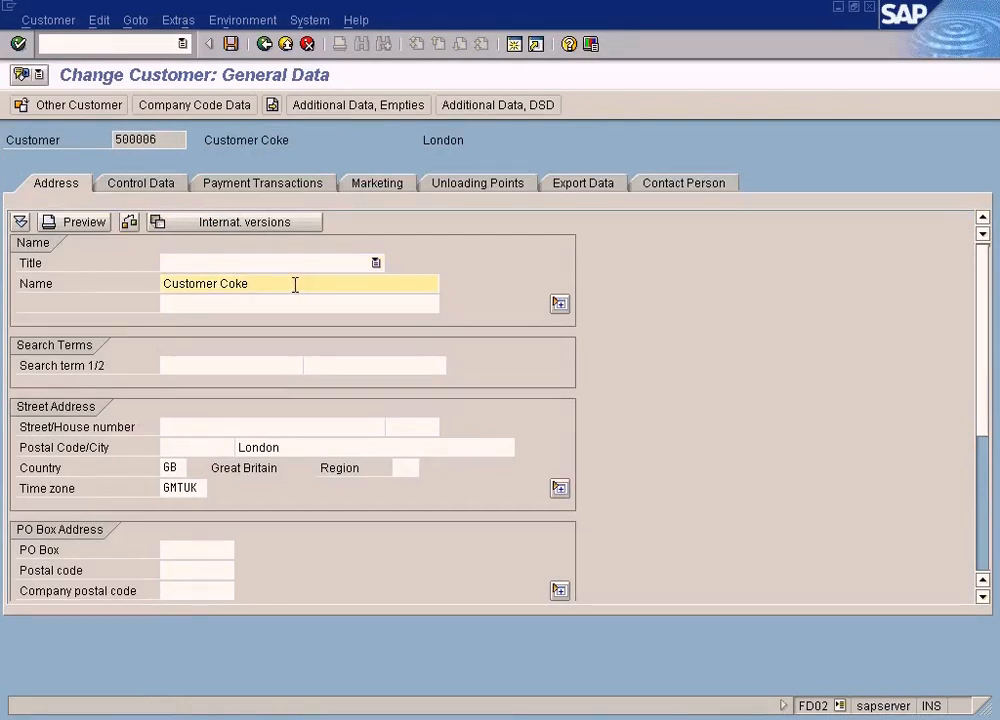
Open Customer Coke's general data for company code TEST and highlight the customer name.
{"action": "left_click", "coordinate": [266, 46]}
{"action": "left_click", "coordinate": [201, 207]}
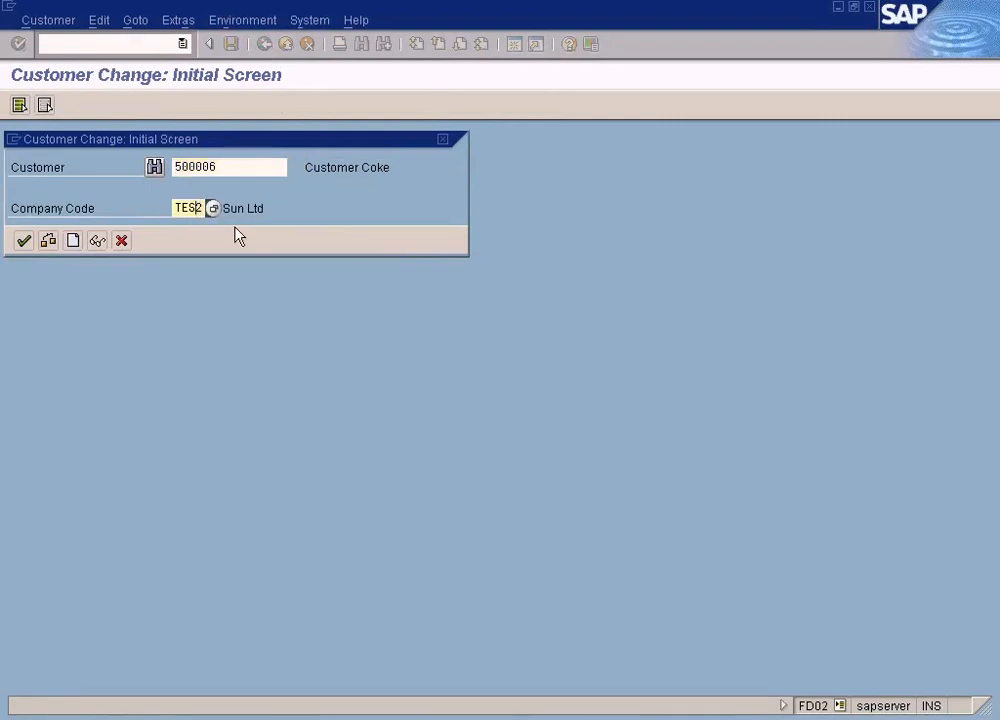
{"action": "key", "text": "Return"}
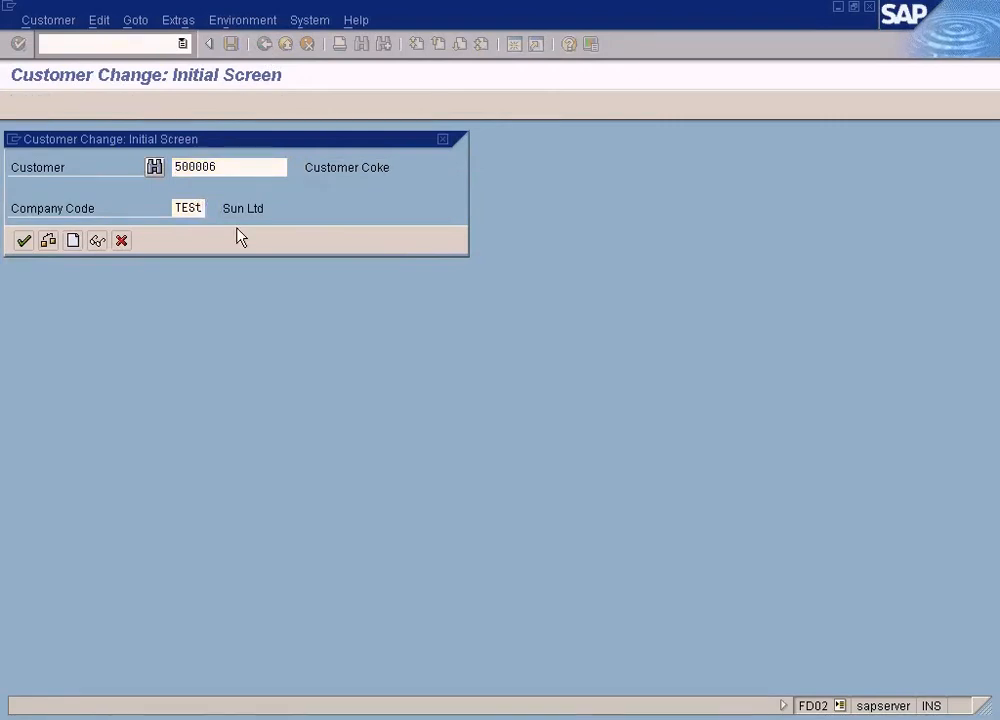
{"action": "left_click_drag", "start_coordinate": [252, 281], "coordinate": [71, 281]}
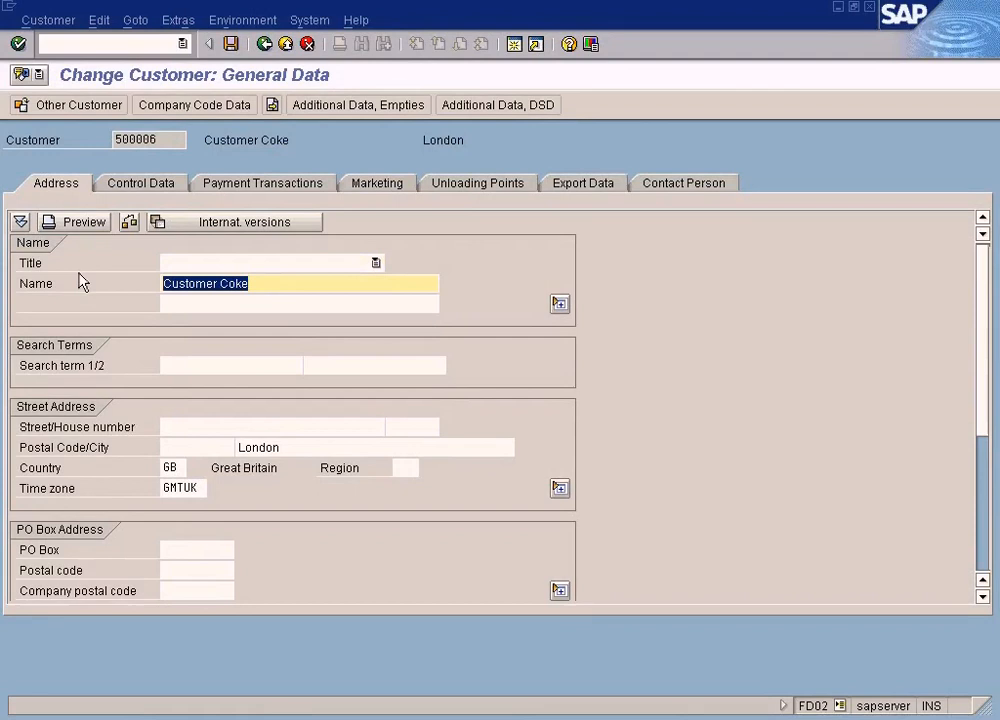
Open the customer's general data for company code TES2, change the name to Customer Coca cola and save.
{"action": "left_click", "coordinate": [264, 44]}
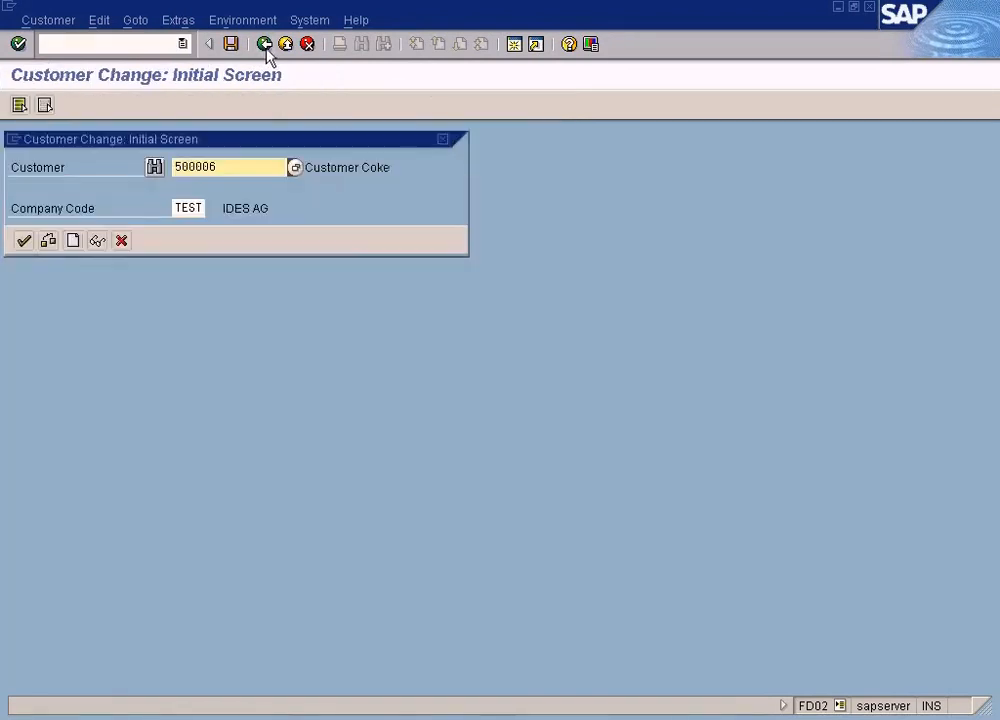
{"action": "left_click", "coordinate": [196, 205]}
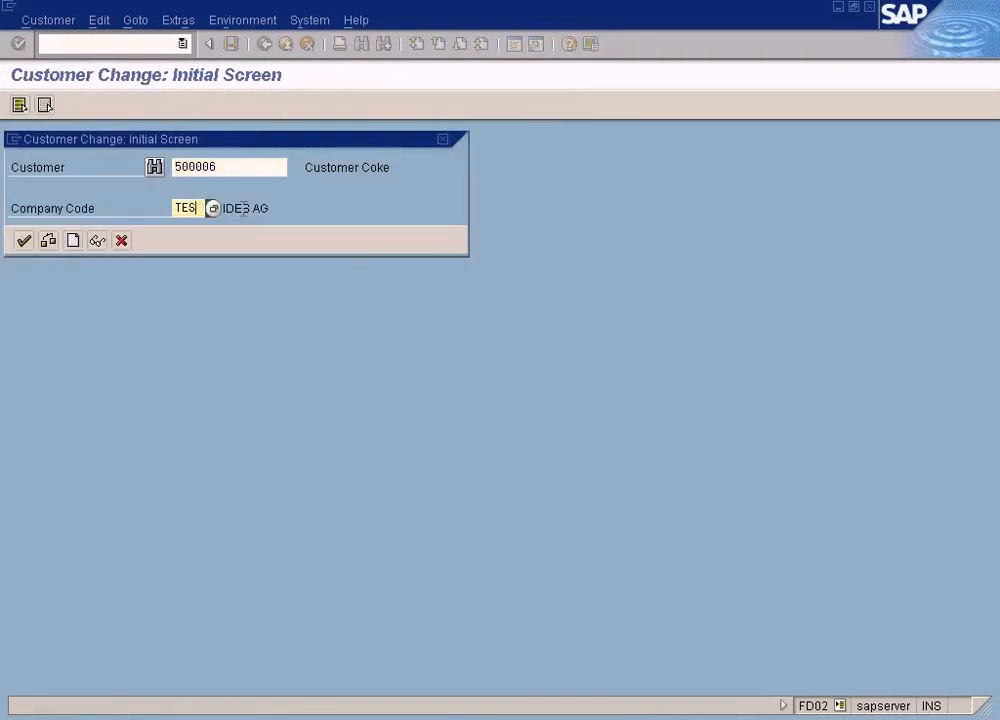
{"action": "key", "text": "Return"}
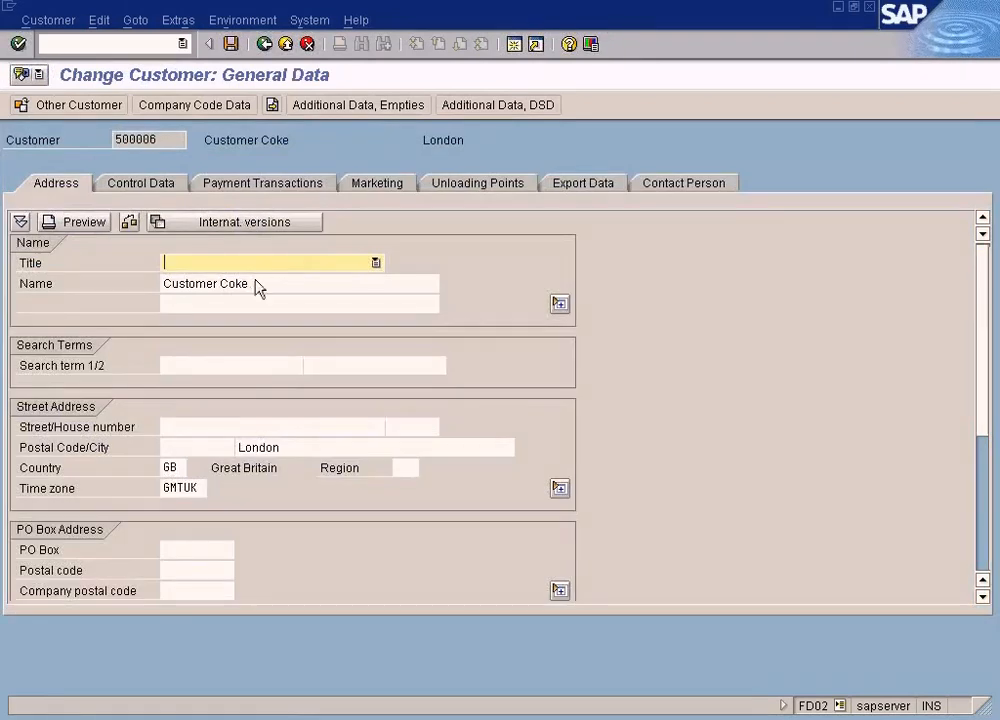
{"action": "left_click", "coordinate": [340, 280]}
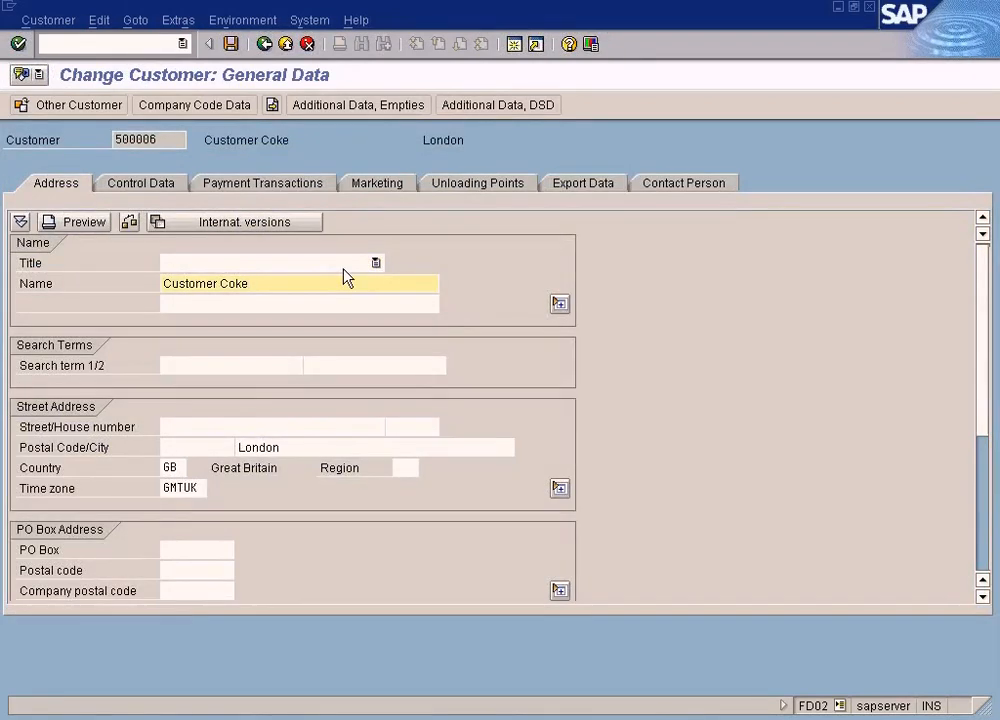
{"action": "key", "text": "BackSpace"}
{"action": "key", "text": "BackSpace"}
{"action": "type", "text": "cola"}
{"action": "left_click_drag", "start_coordinate": [330, 286], "coordinate": [63, 265]}
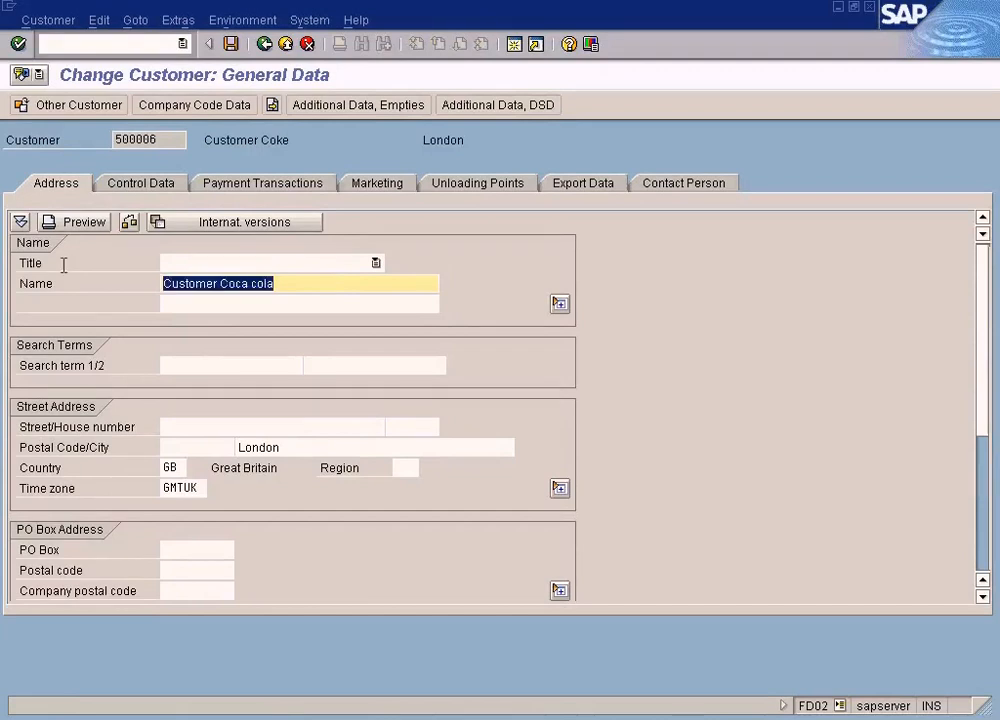
{"action": "left_click", "coordinate": [231, 44]}
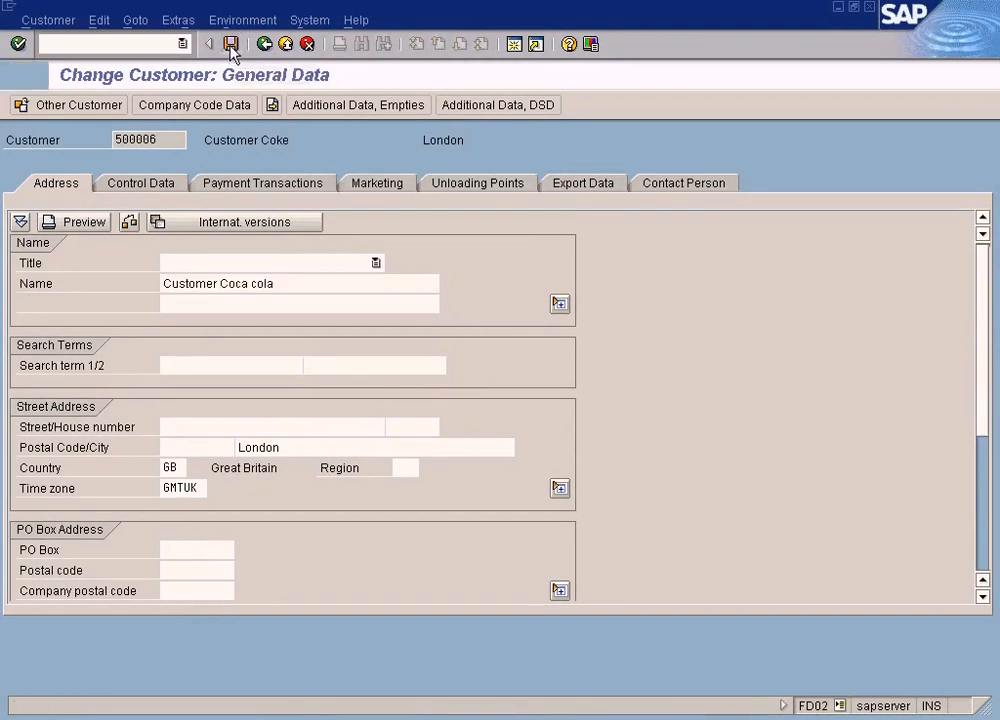
Try to open the renamed customer's general data for company code TES3.
{"action": "left_click", "coordinate": [199, 208]}
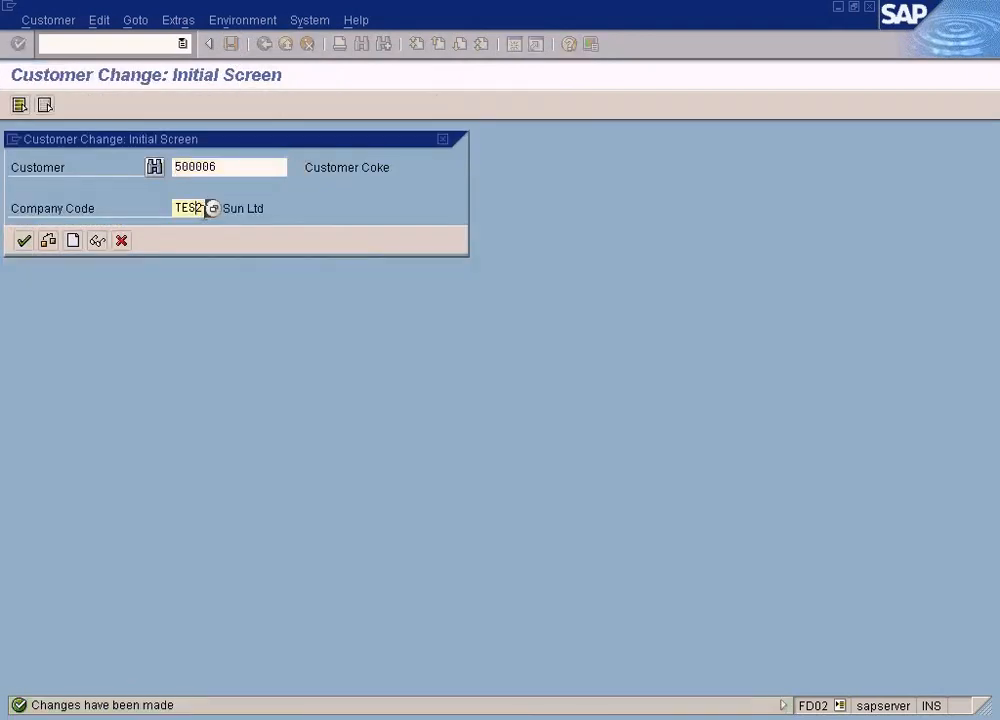
{"action": "key", "text": "Return"}
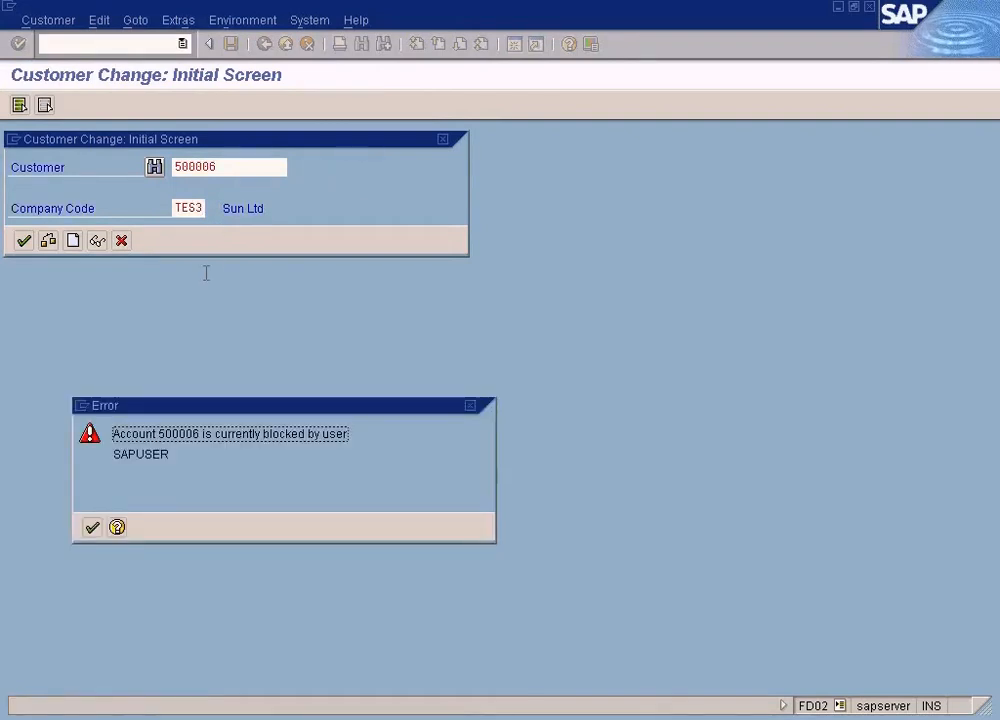
{"action": "left_click", "coordinate": [92, 527]}
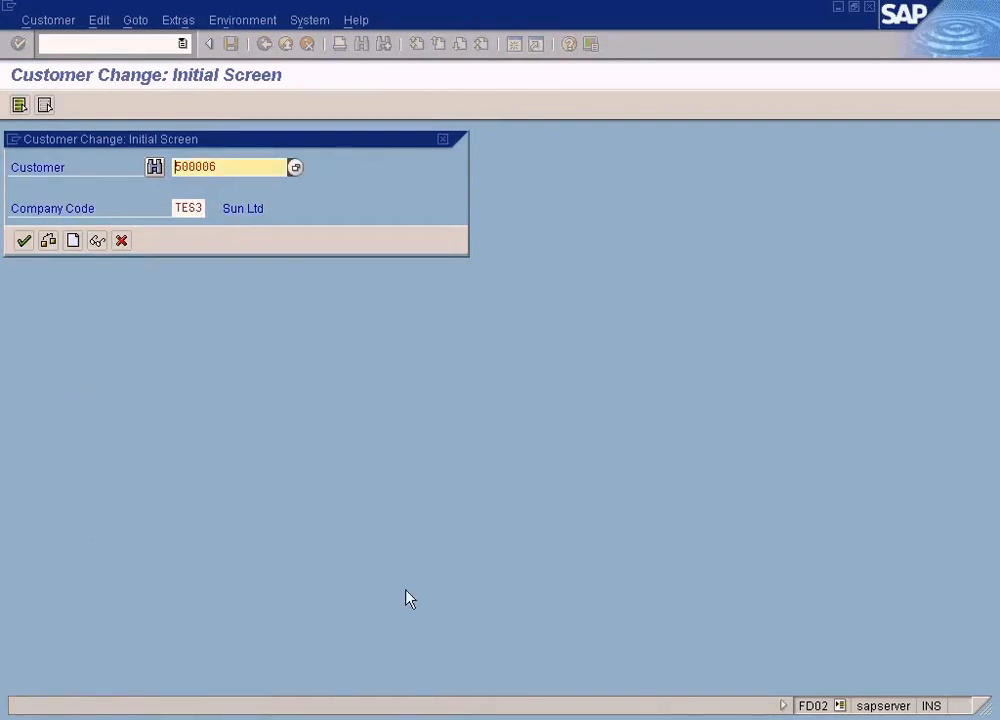
Open the renamed customer's general data for company code TEST and highlight the name.
{"action": "left_click", "coordinate": [197, 207]}
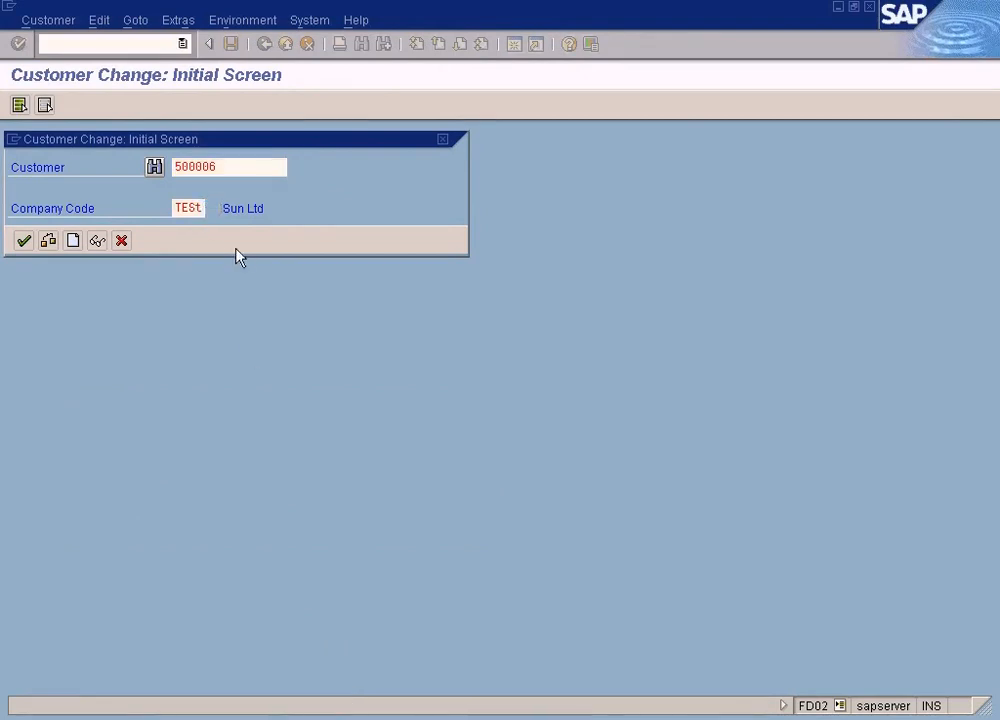
{"action": "key", "text": "Return"}
{"action": "left_click", "coordinate": [370, 283]}
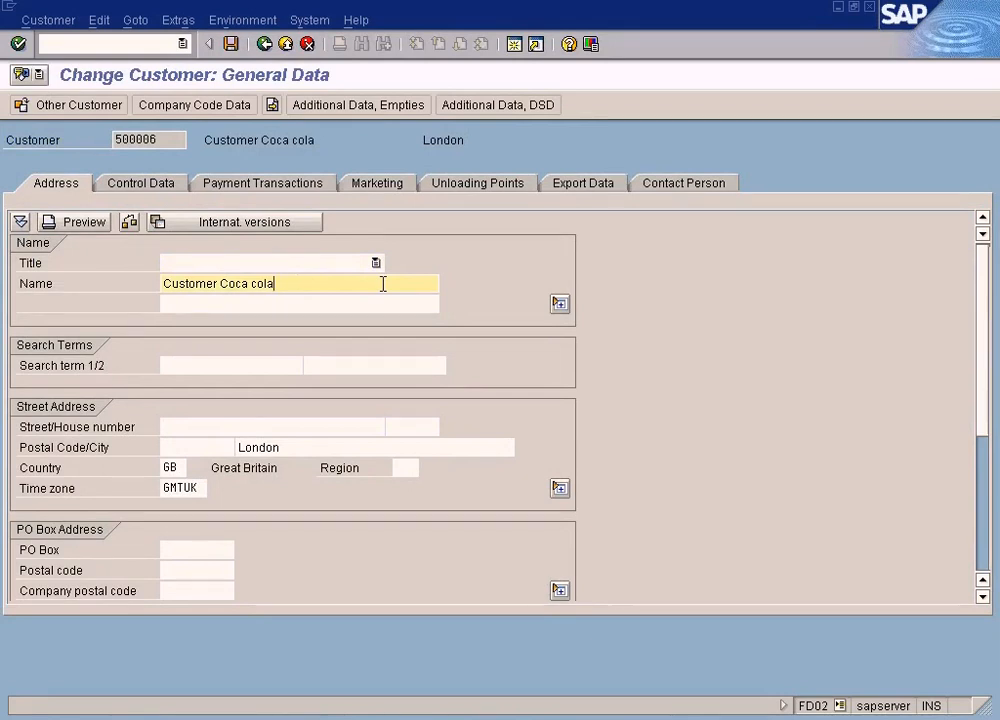
{"action": "left_click_drag", "start_coordinate": [383, 284], "coordinate": [125, 270]}
Open the renamed customer's general data for company code TES3 and check the name.
{"action": "left_click", "coordinate": [264, 44]}
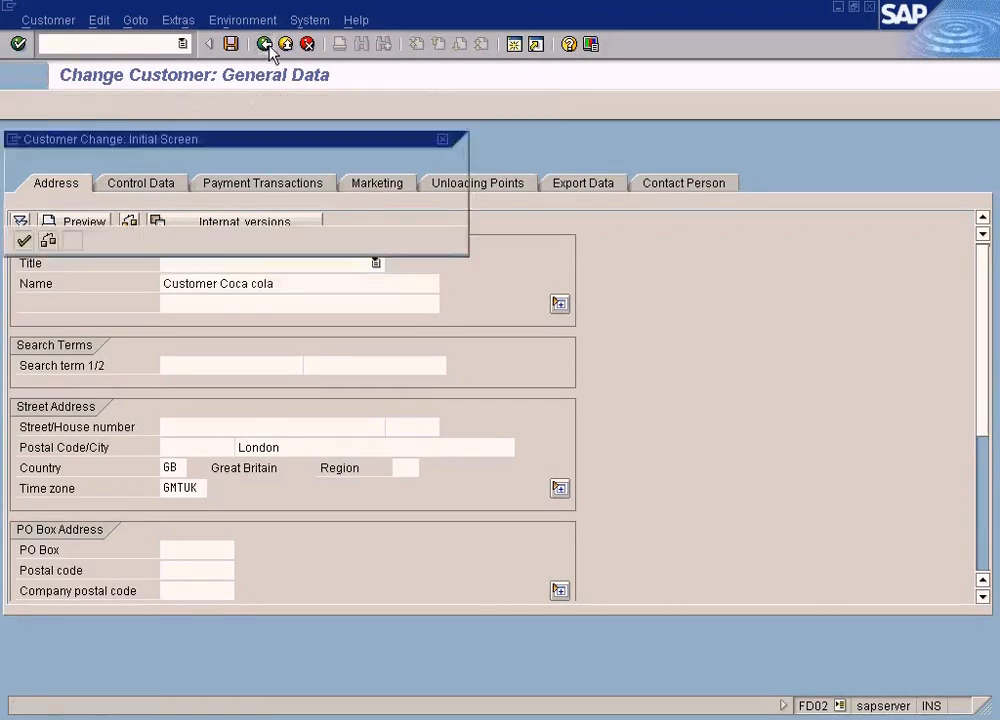
{"action": "left_click", "coordinate": [201, 207]}
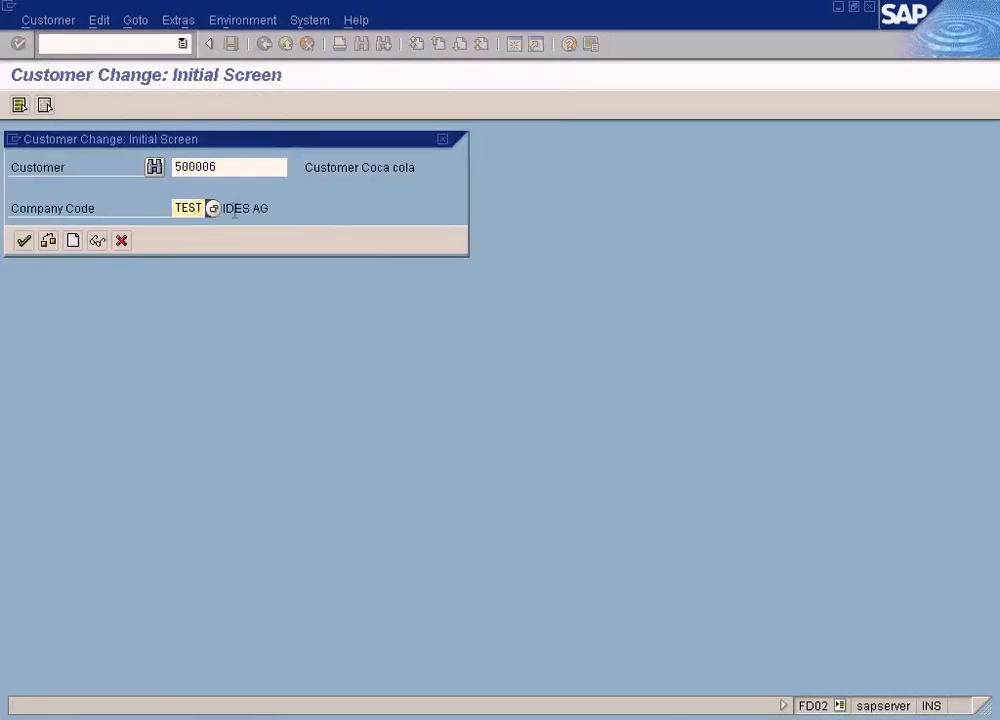
{"action": "key", "text": "Return"}
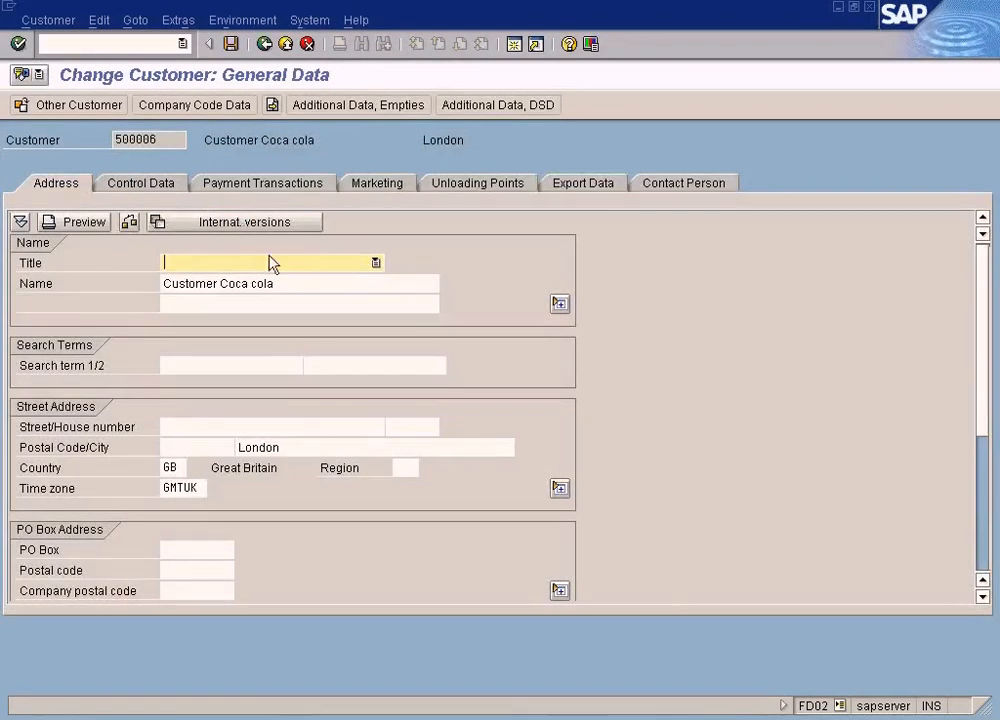
{"action": "left_click", "coordinate": [284, 278]}
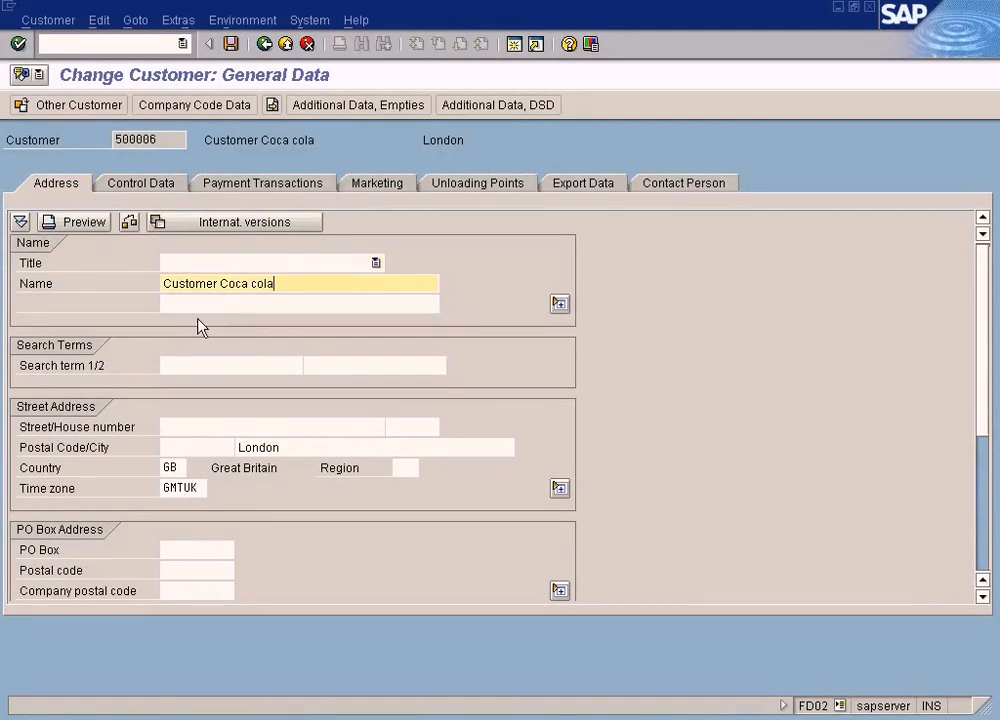
In the company code data for TES3, set the previous account number to CHINA2 and save.
{"action": "left_click", "coordinate": [165, 192]}
{"action": "left_click", "coordinate": [222, 108]}
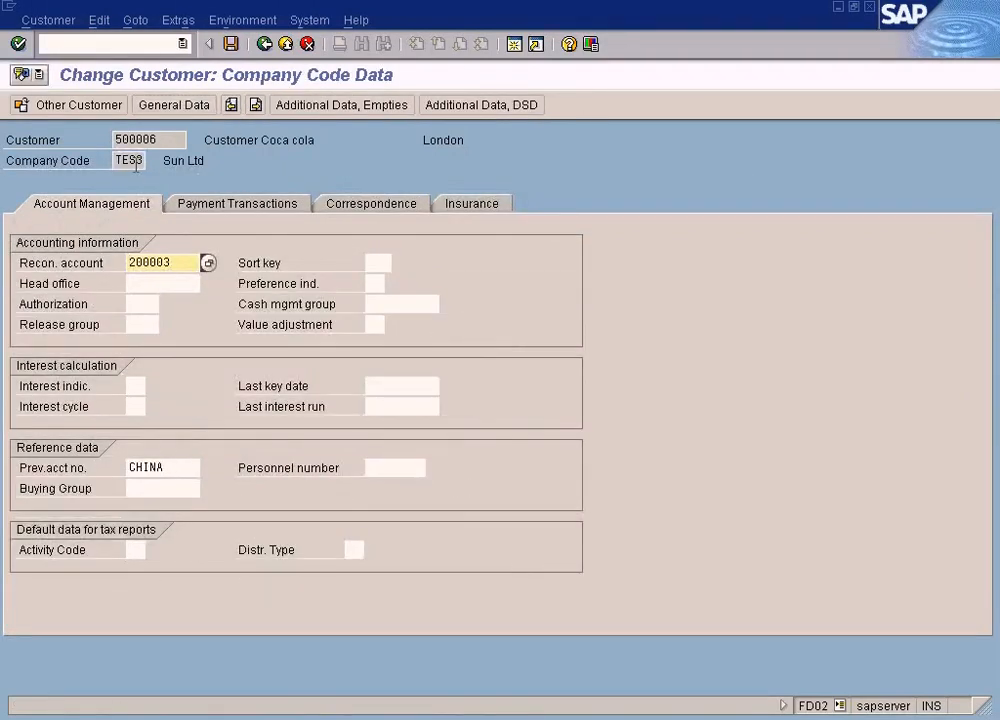
{"action": "left_click", "coordinate": [140, 162]}
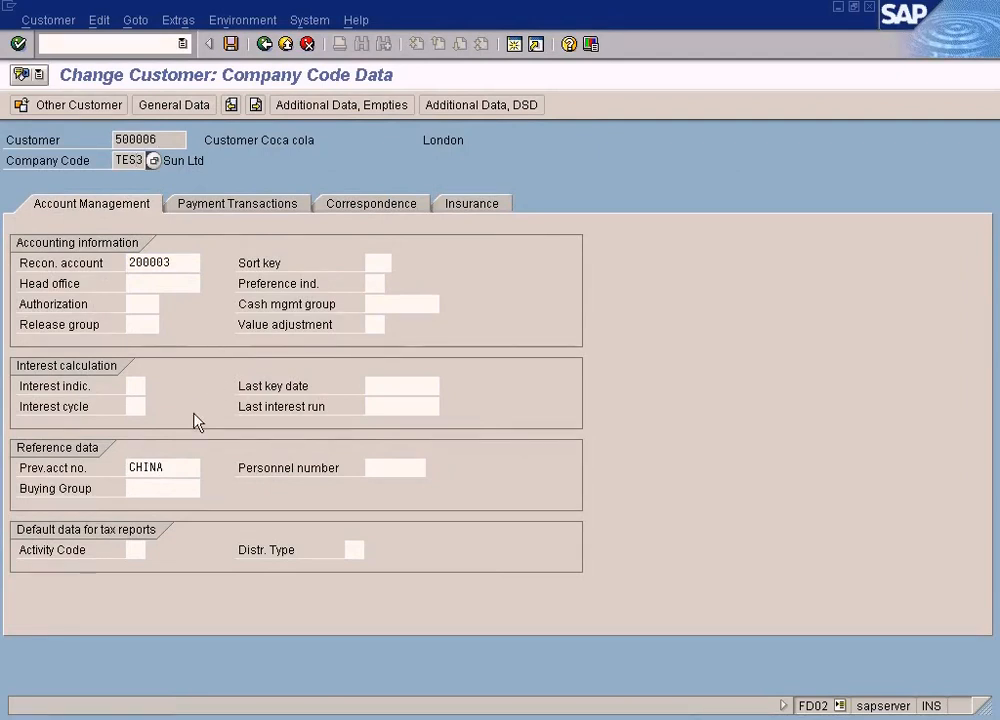
{"action": "left_click", "coordinate": [179, 468]}
{"action": "type", "text": "2"}
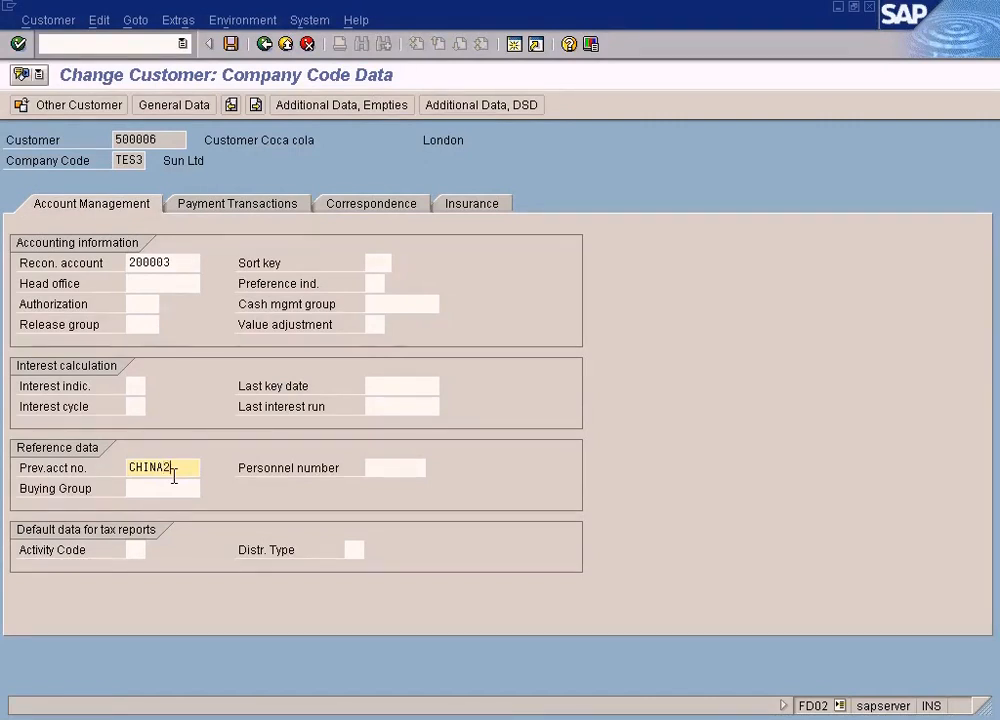
{"action": "left_click", "coordinate": [231, 43]}
Open Customer Coca cola's company code data for TES2 and check the previous account number.
{"action": "left_click", "coordinate": [198, 207]}
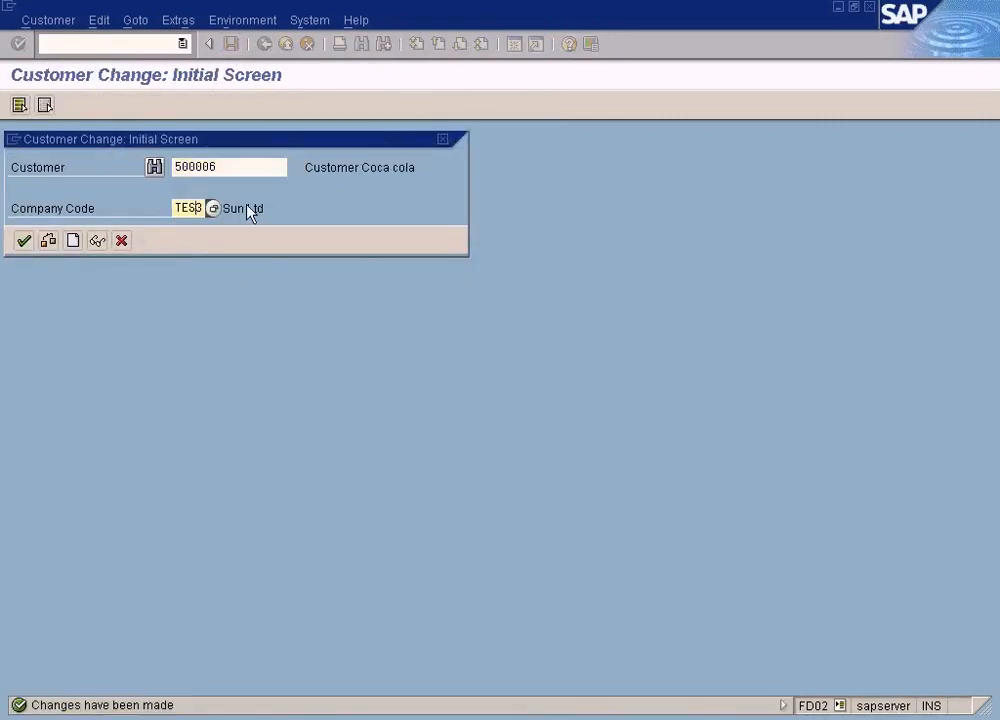
{"action": "key", "text": "Return"}
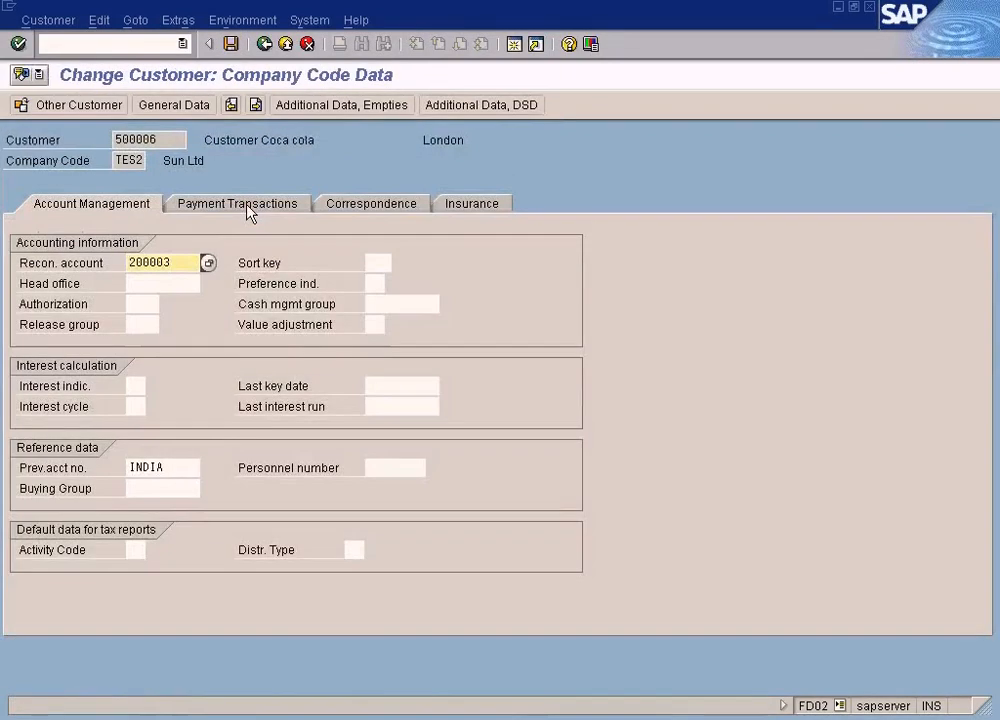
{"action": "left_click", "coordinate": [185, 468]}
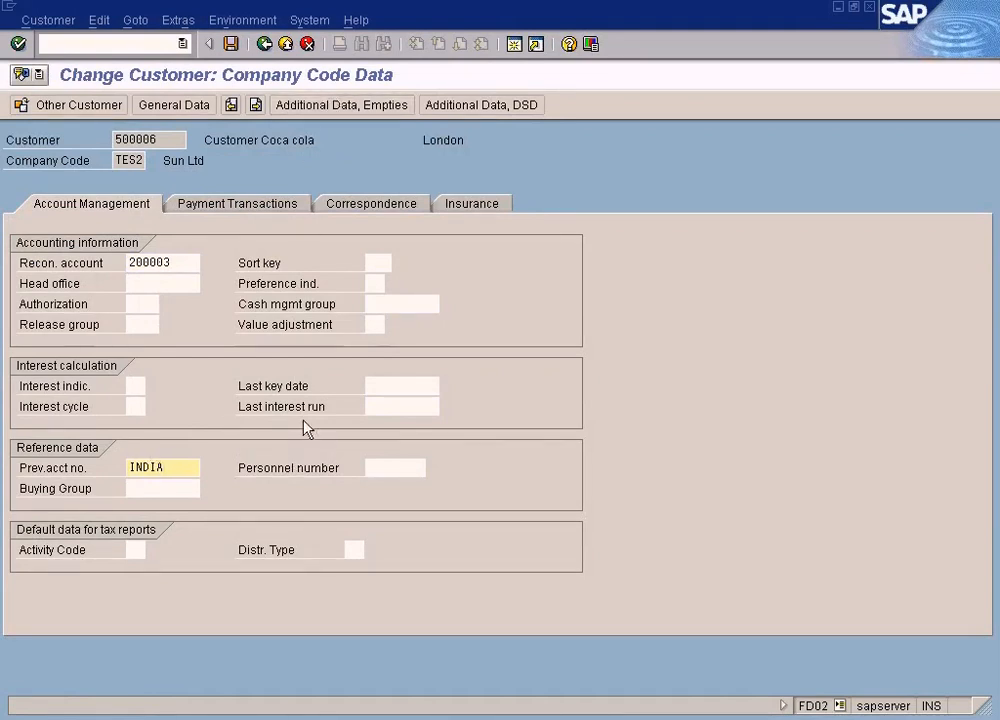
Switch to Paint and view the sample diagram of customer codes for USA, India, China and Japan.
{"action": "left_click", "coordinate": [560, 719]}
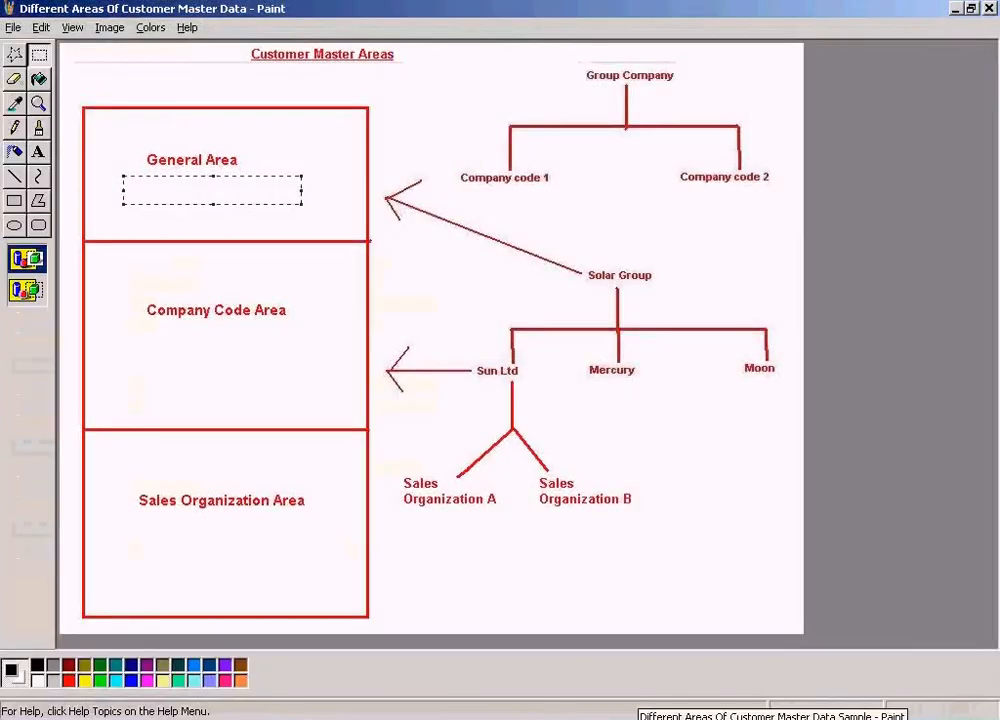
{"action": "left_click", "coordinate": [642, 719]}
{"action": "left_click", "coordinate": [603, 467]}
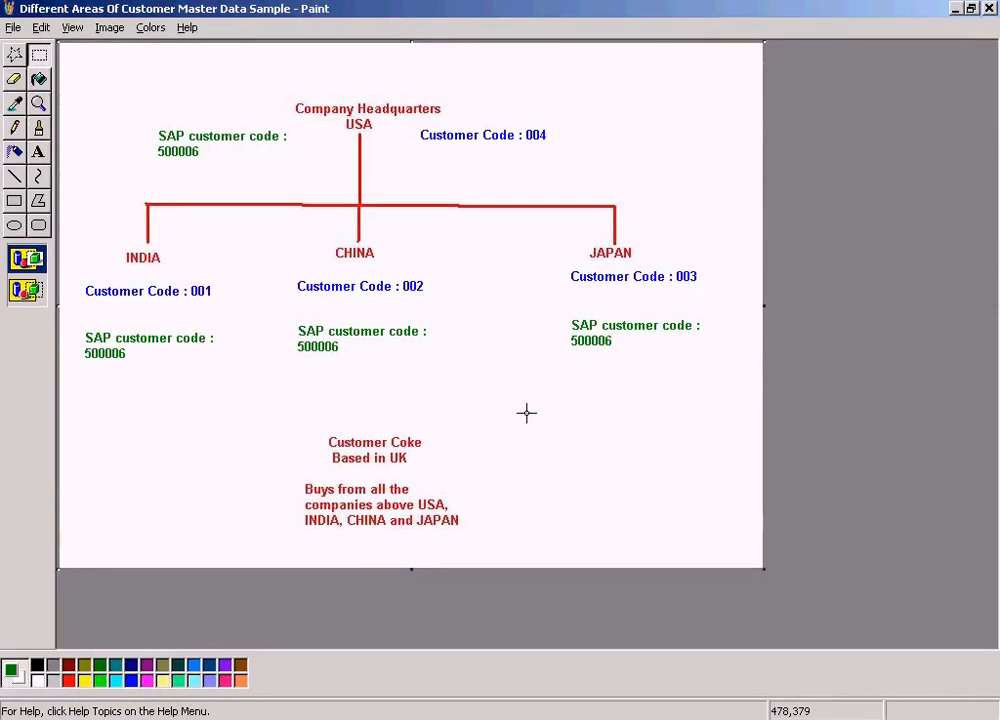
Return to the Customer Master Areas diagram and point out the General Area and the Company Code Area.
{"action": "left_click", "coordinate": [522, 719]}
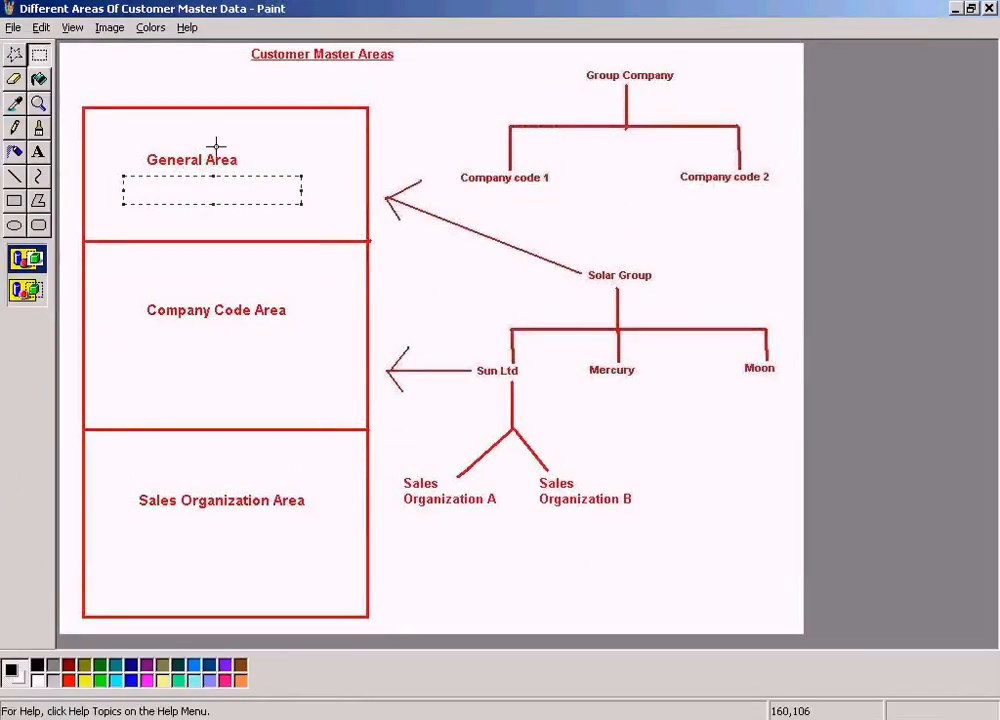
{"action": "left_click", "coordinate": [140, 185]}
{"action": "left_click_drag", "start_coordinate": [145, 330], "coordinate": [331, 378]}
{"action": "left_click", "coordinate": [359, 325]}
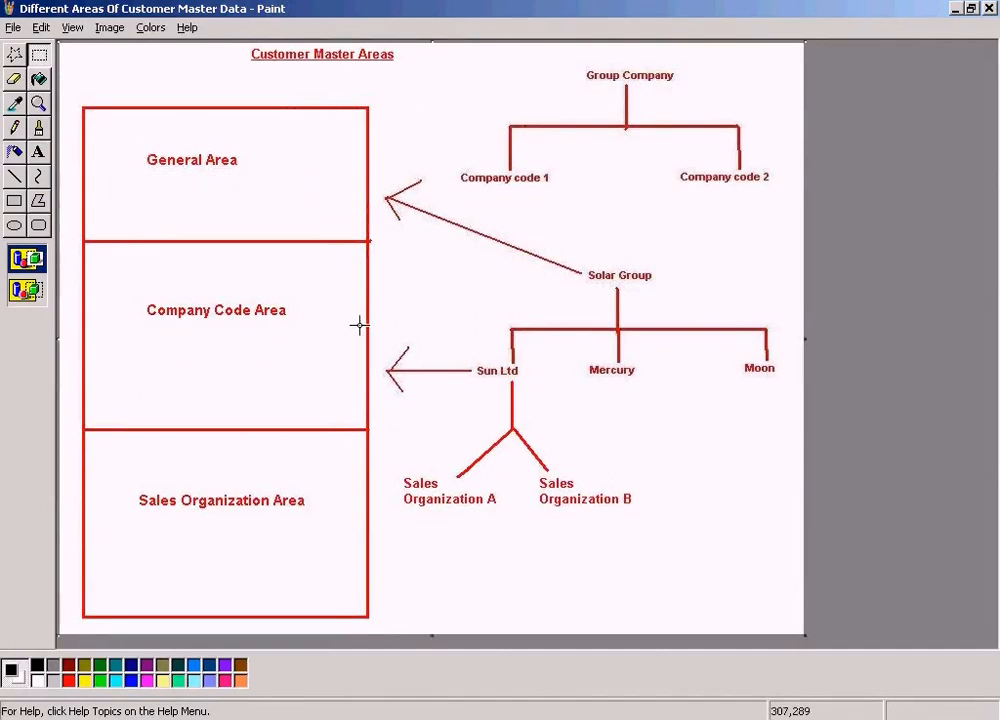